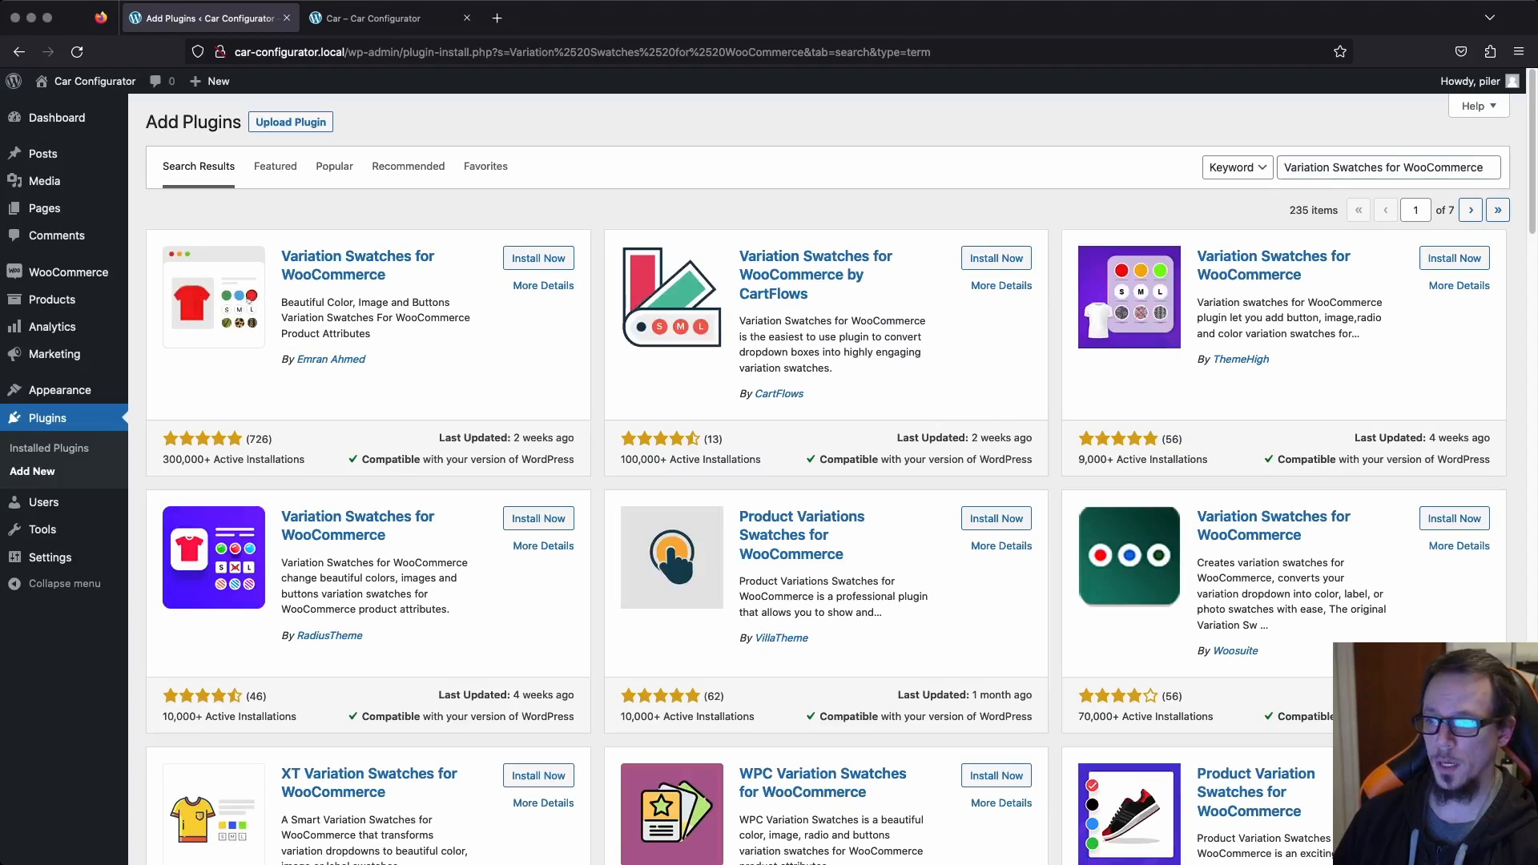
# Install and activate the Variation Swatches for WooCommerce by CartFlows plugin.
pyautogui.click(995, 258)
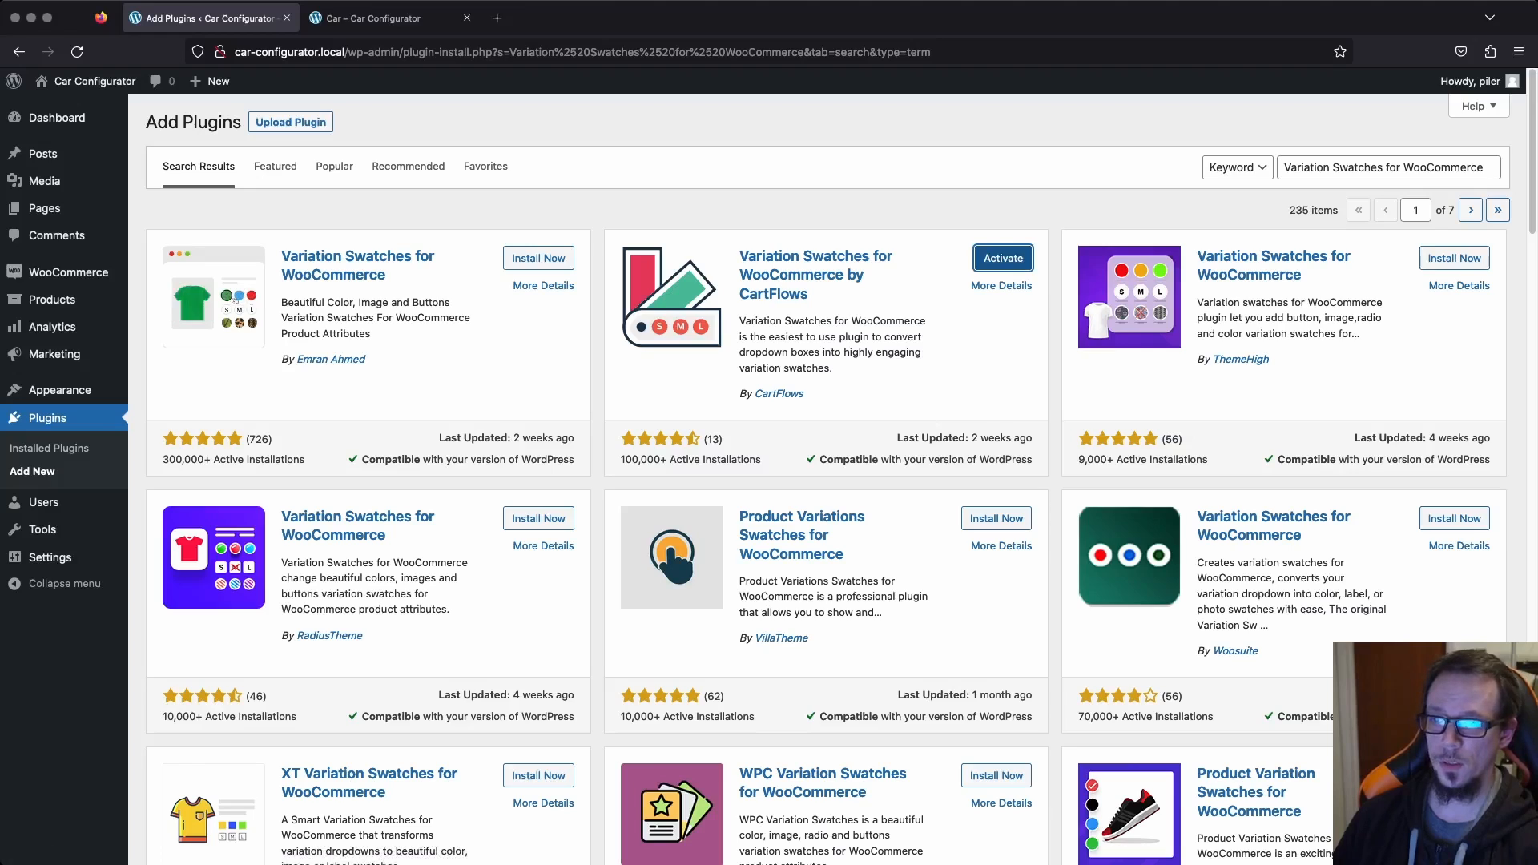
pyautogui.click(1002, 258)
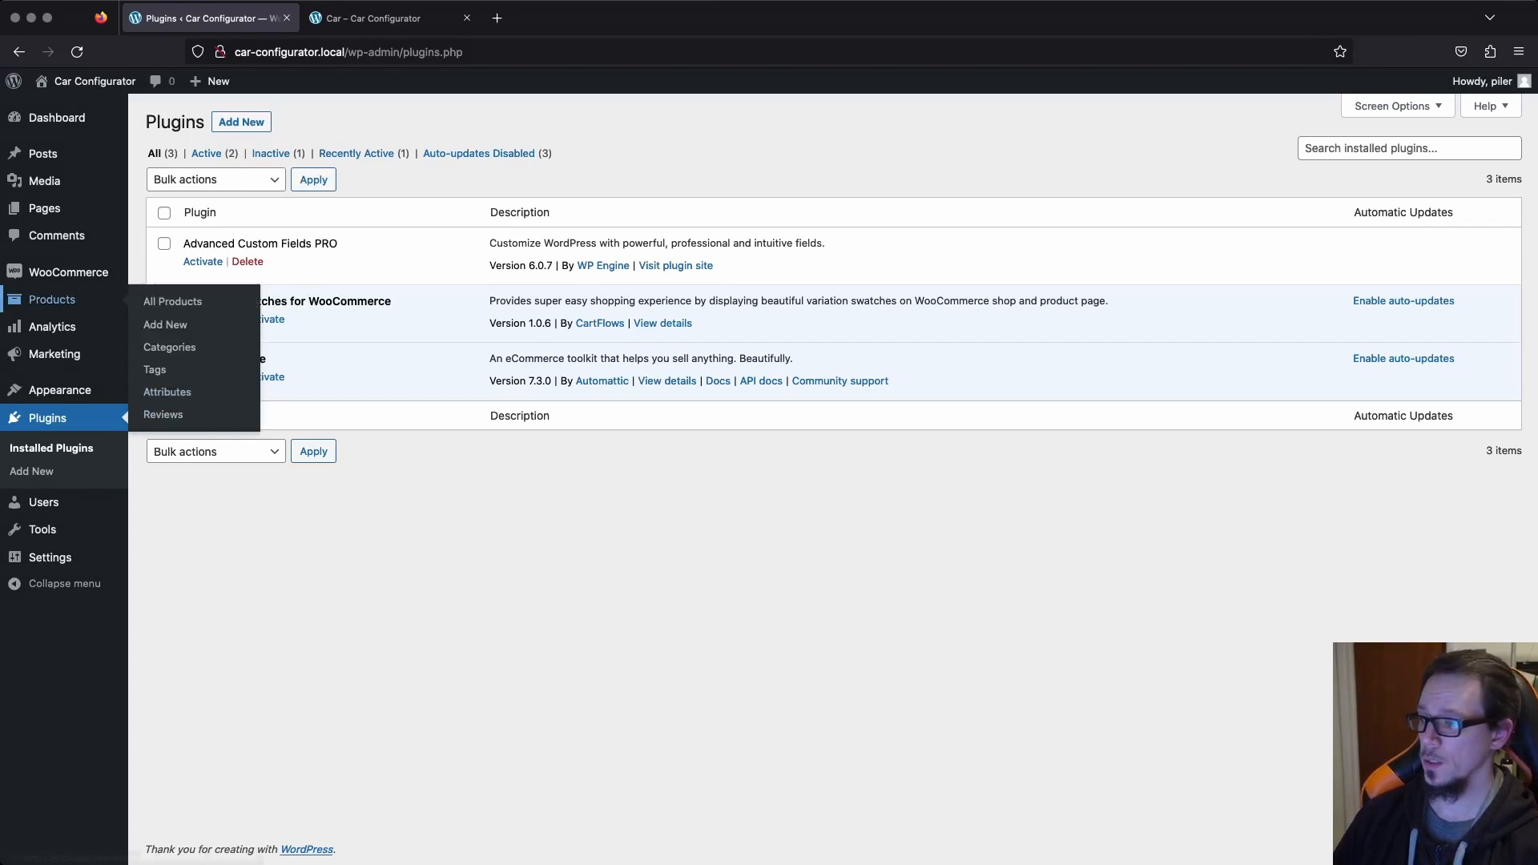
# Start a new product named Car and set its product type to Variable product.
pyautogui.click(72, 300)
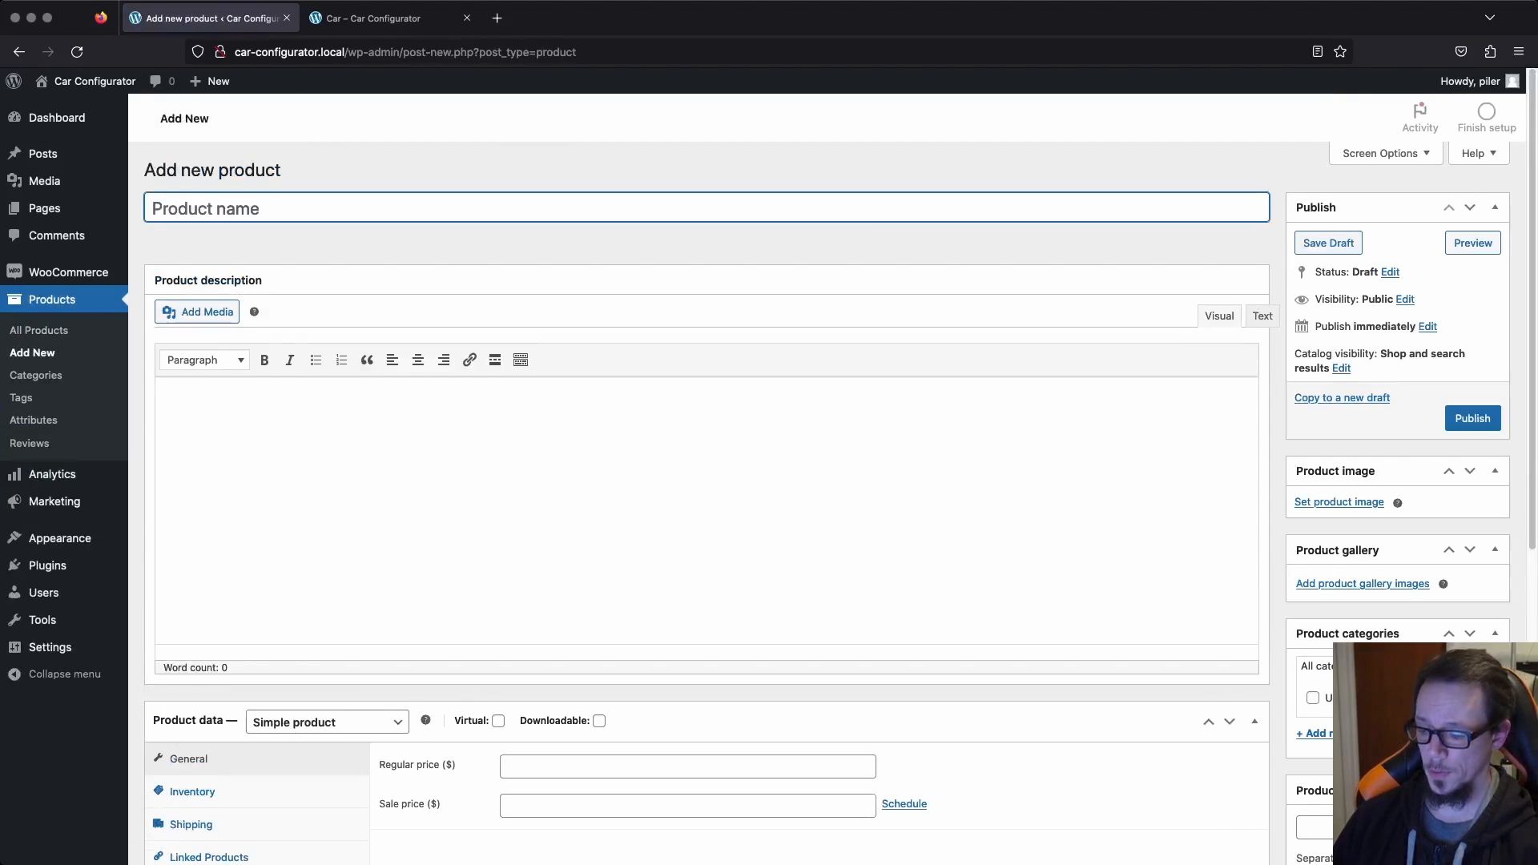
pyautogui.write('Car')
pyautogui.scroll(-4, 705, 480)
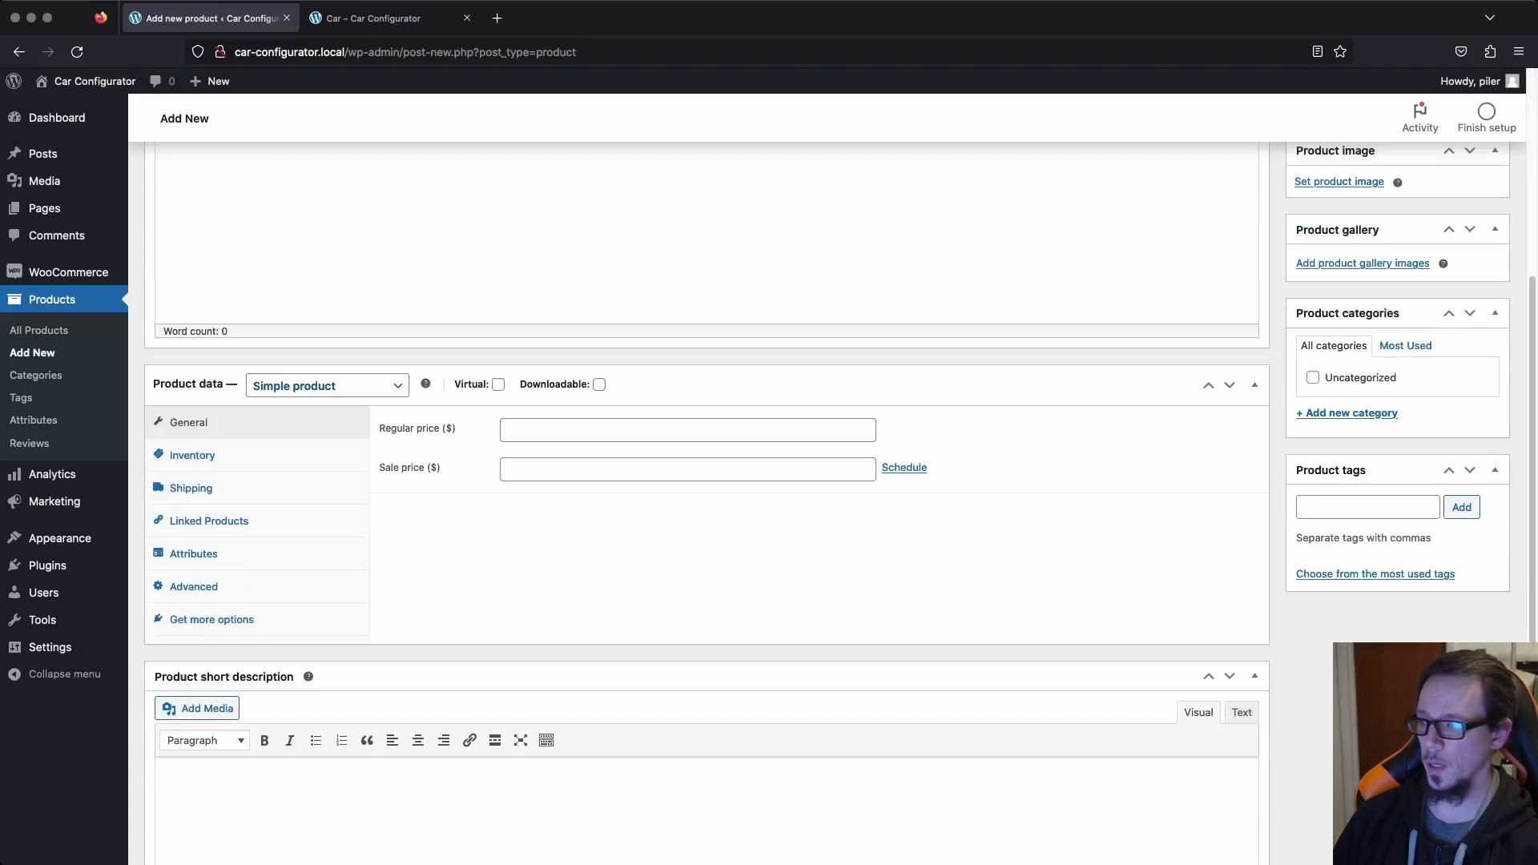
pyautogui.click(327, 385)
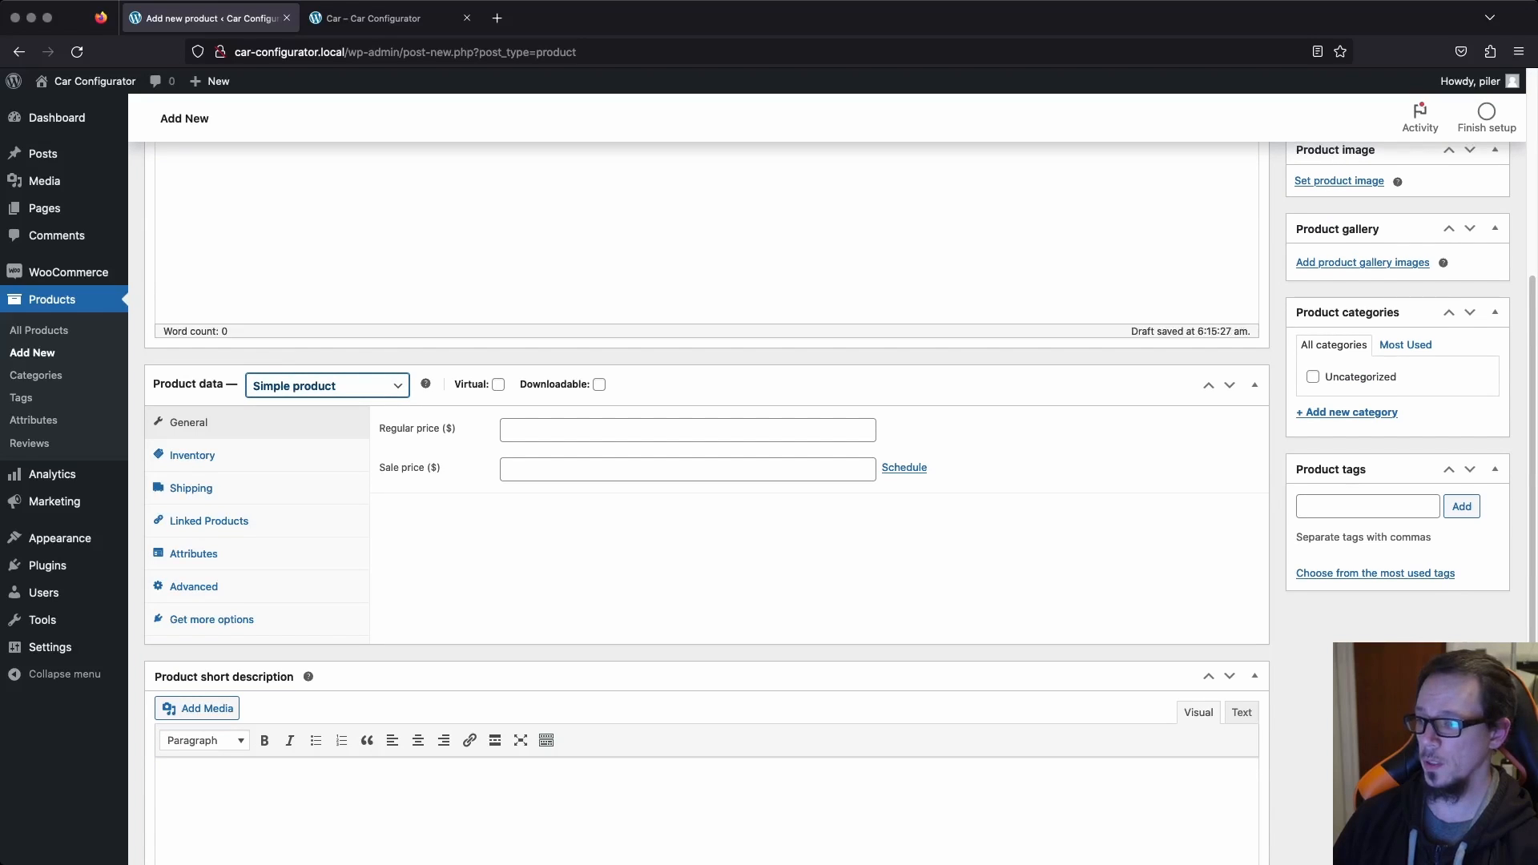
pyautogui.click(298, 477)
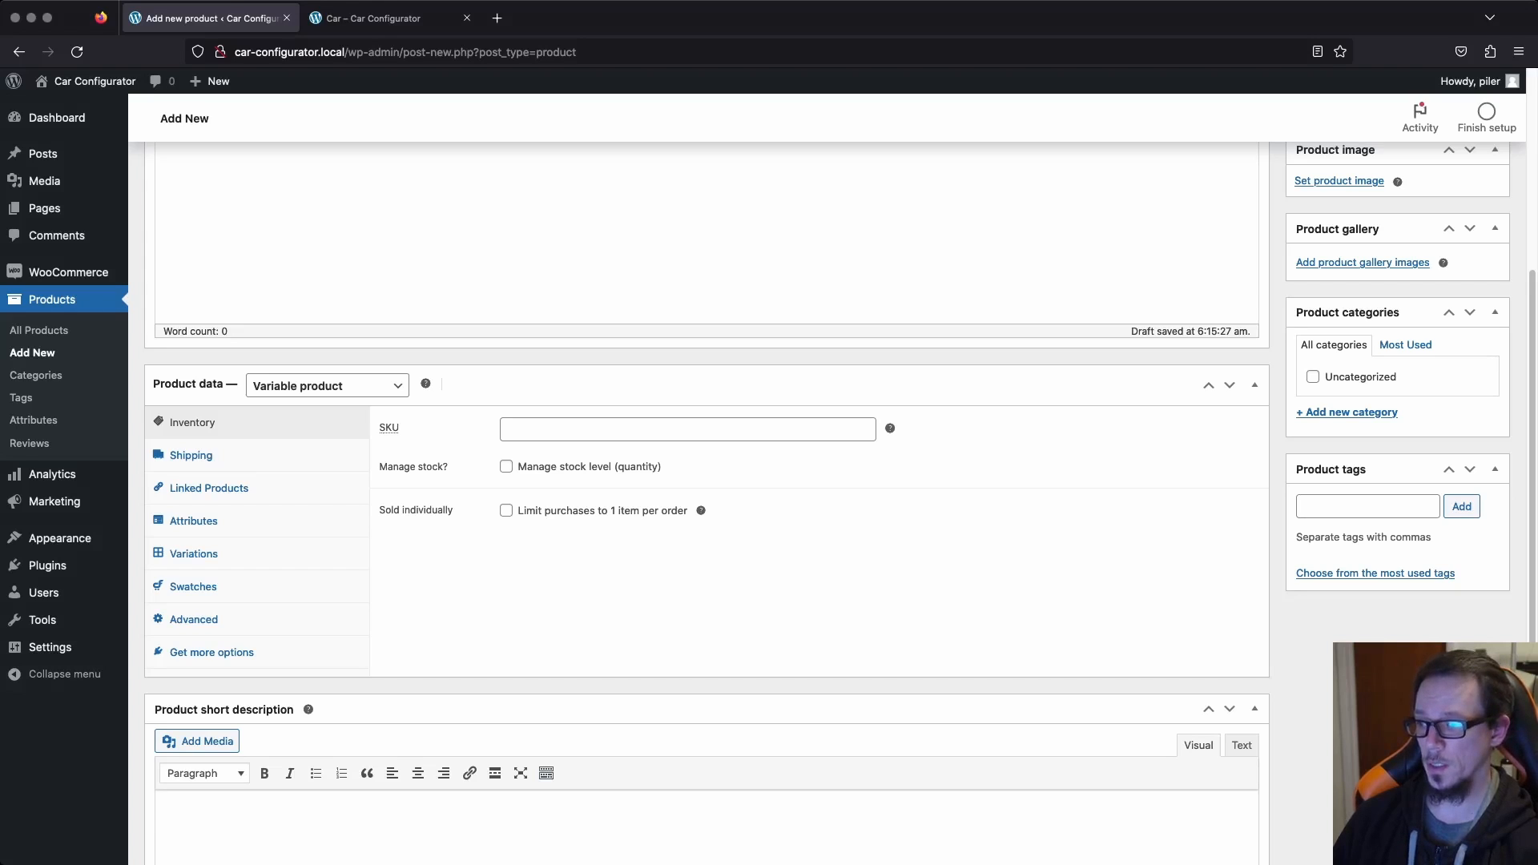
# Check which attributes can be added to the Car product, and publish the product.
pyautogui.scroll(-2, 705, 481)
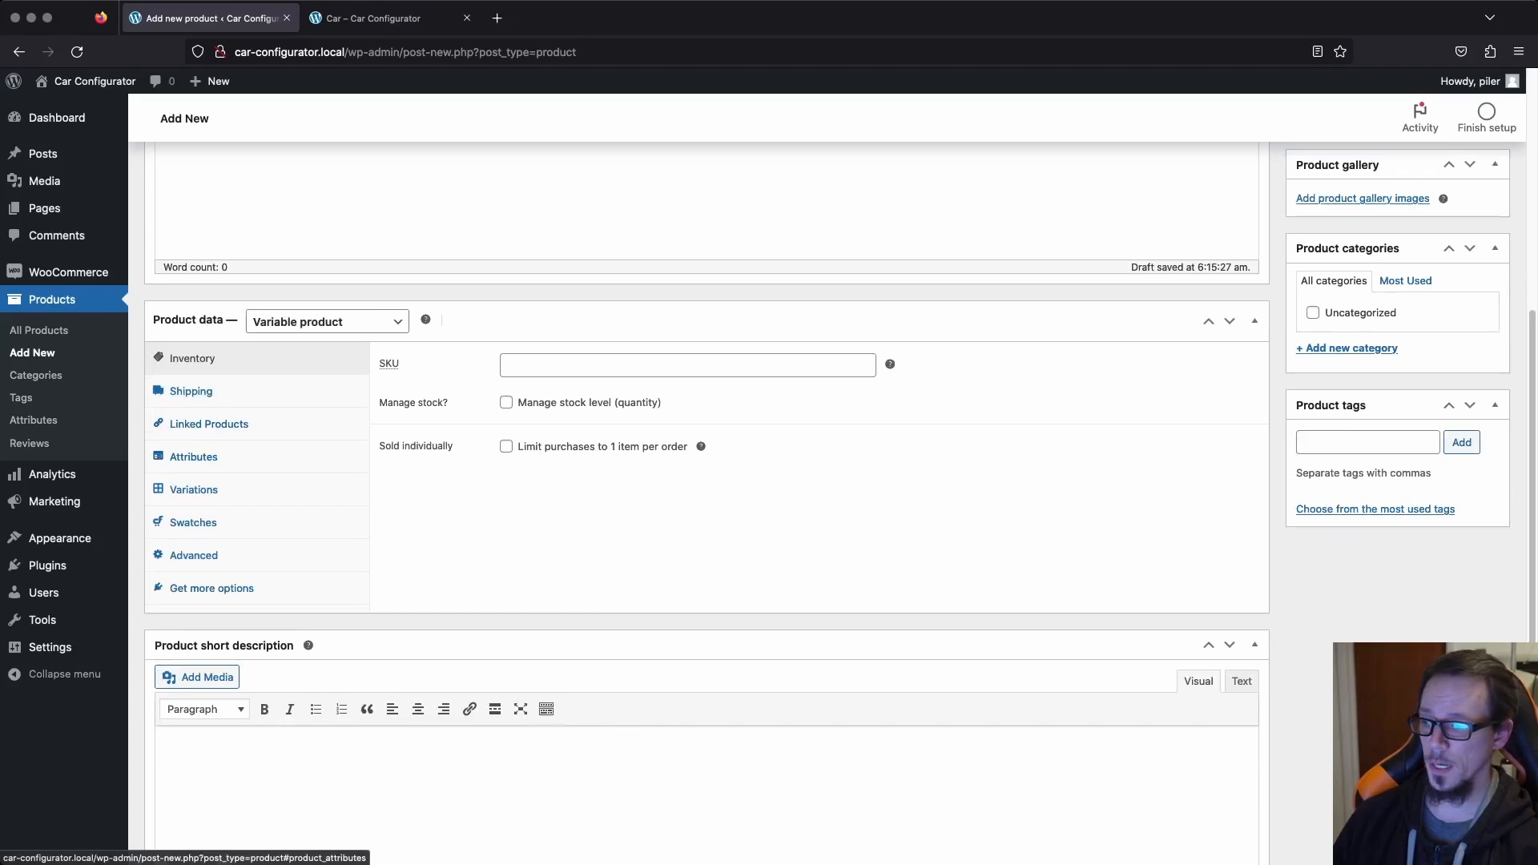
pyautogui.click(193, 457)
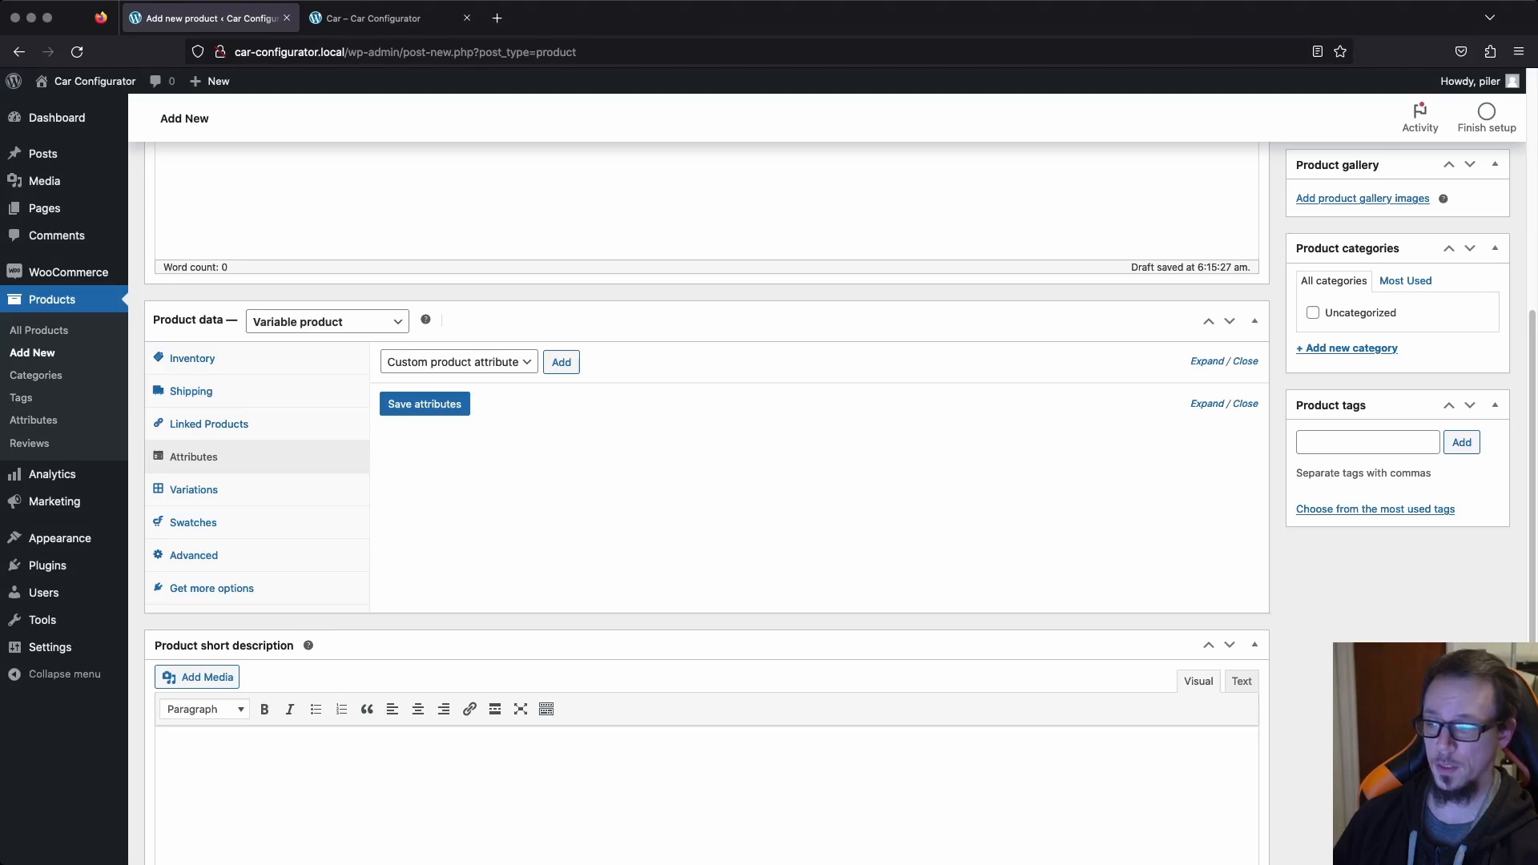
pyautogui.click(459, 362)
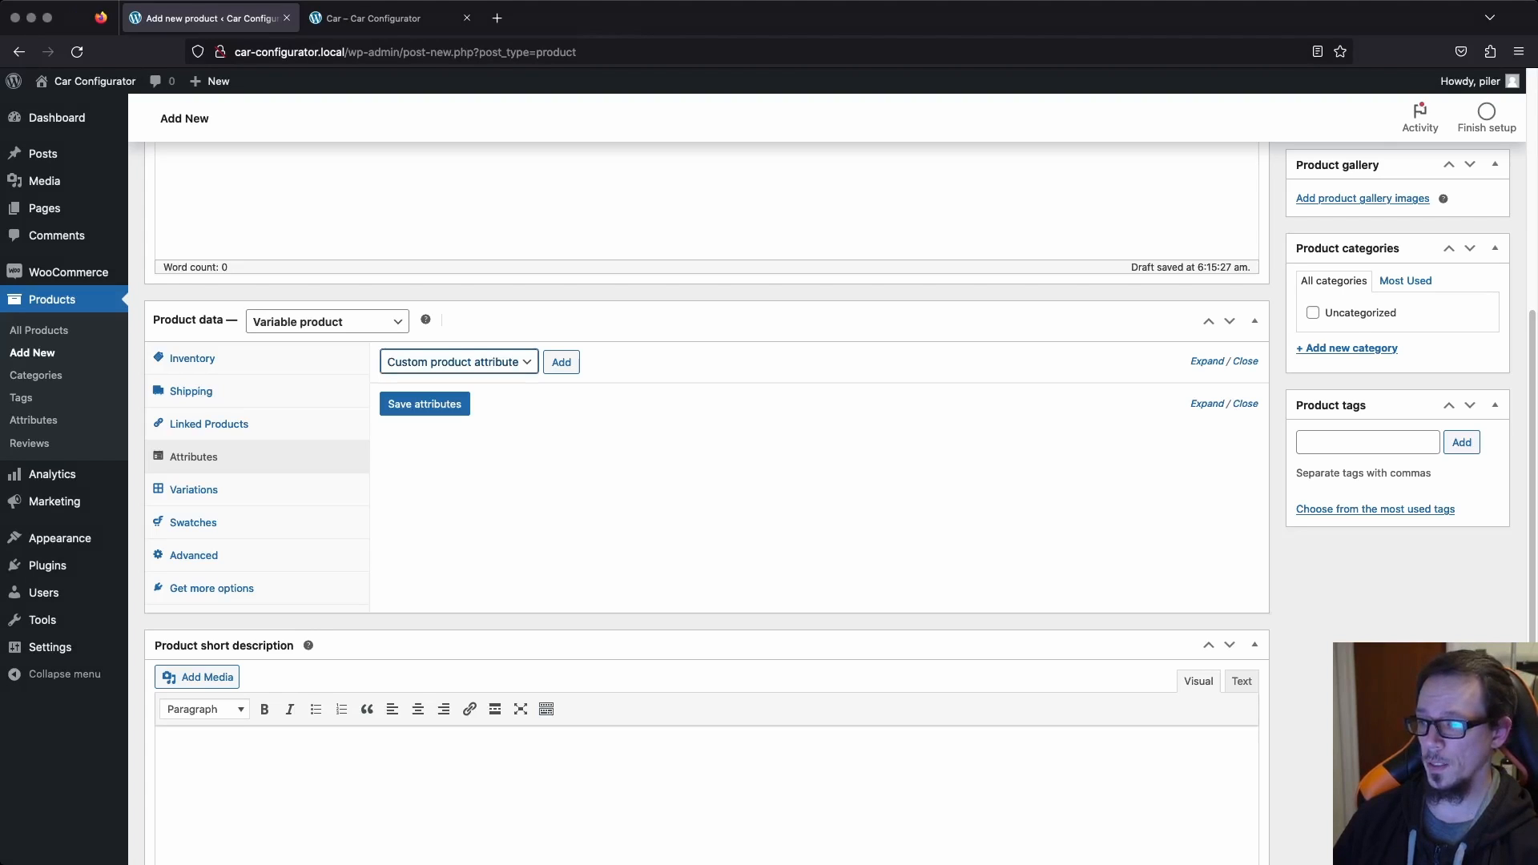
pyautogui.click(689, 497)
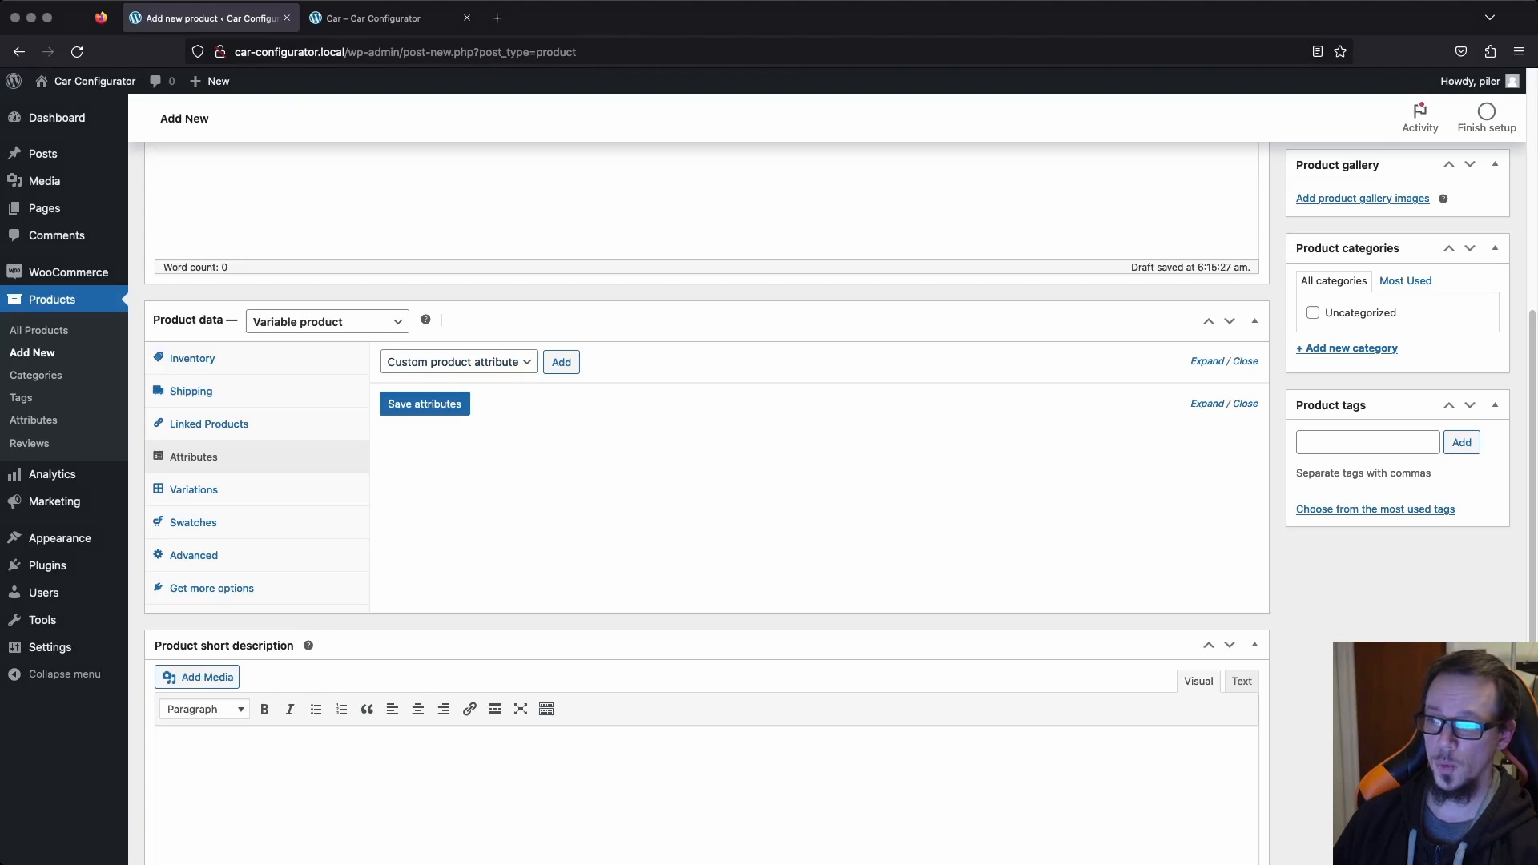
pyautogui.scroll(1, 839, 443)
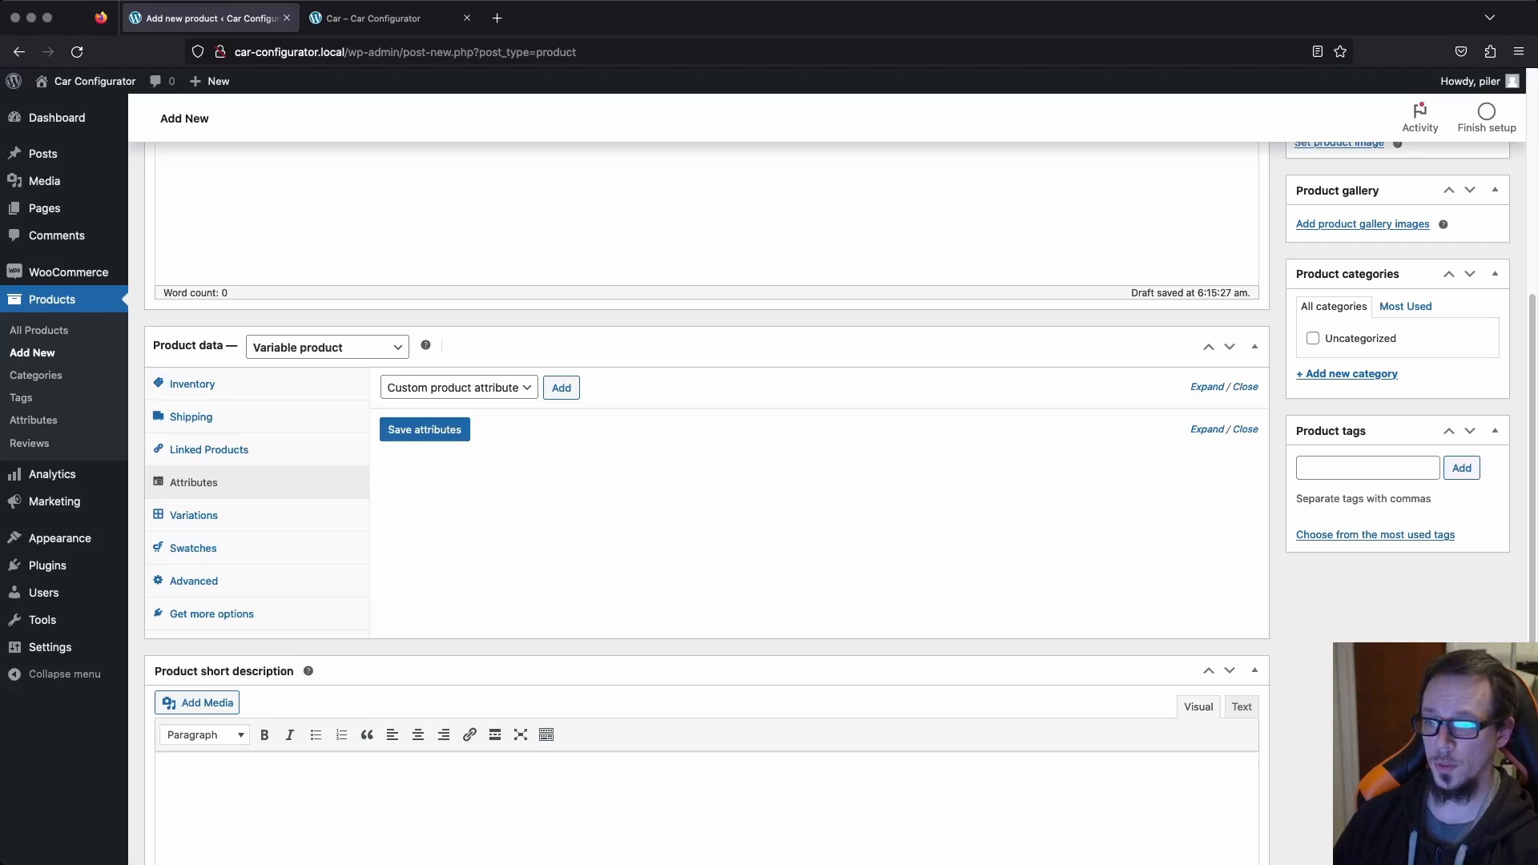
pyautogui.scroll(5, 705, 441)
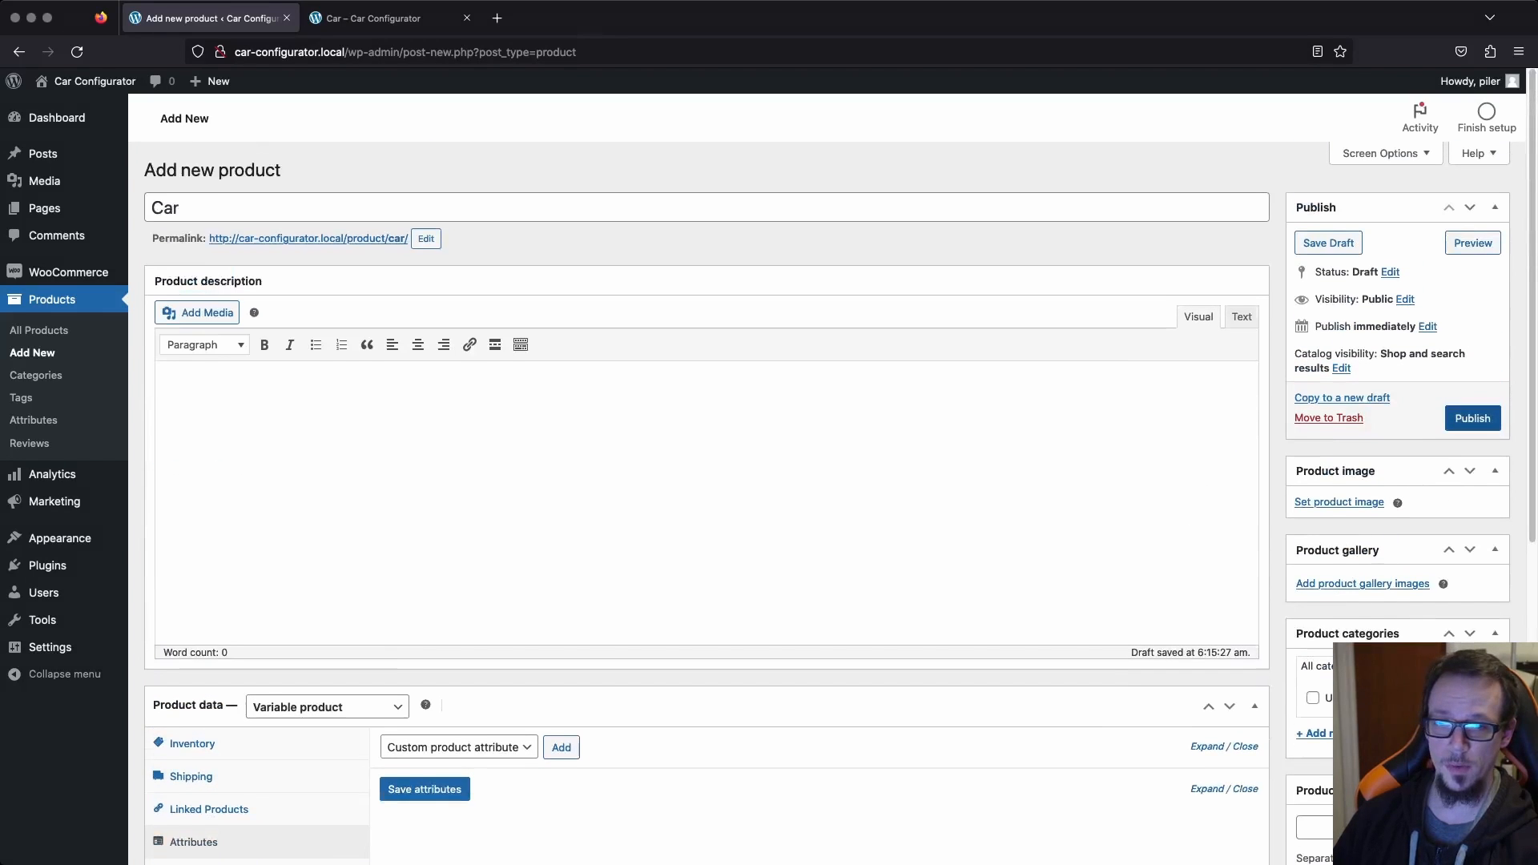
pyautogui.click(1472, 418)
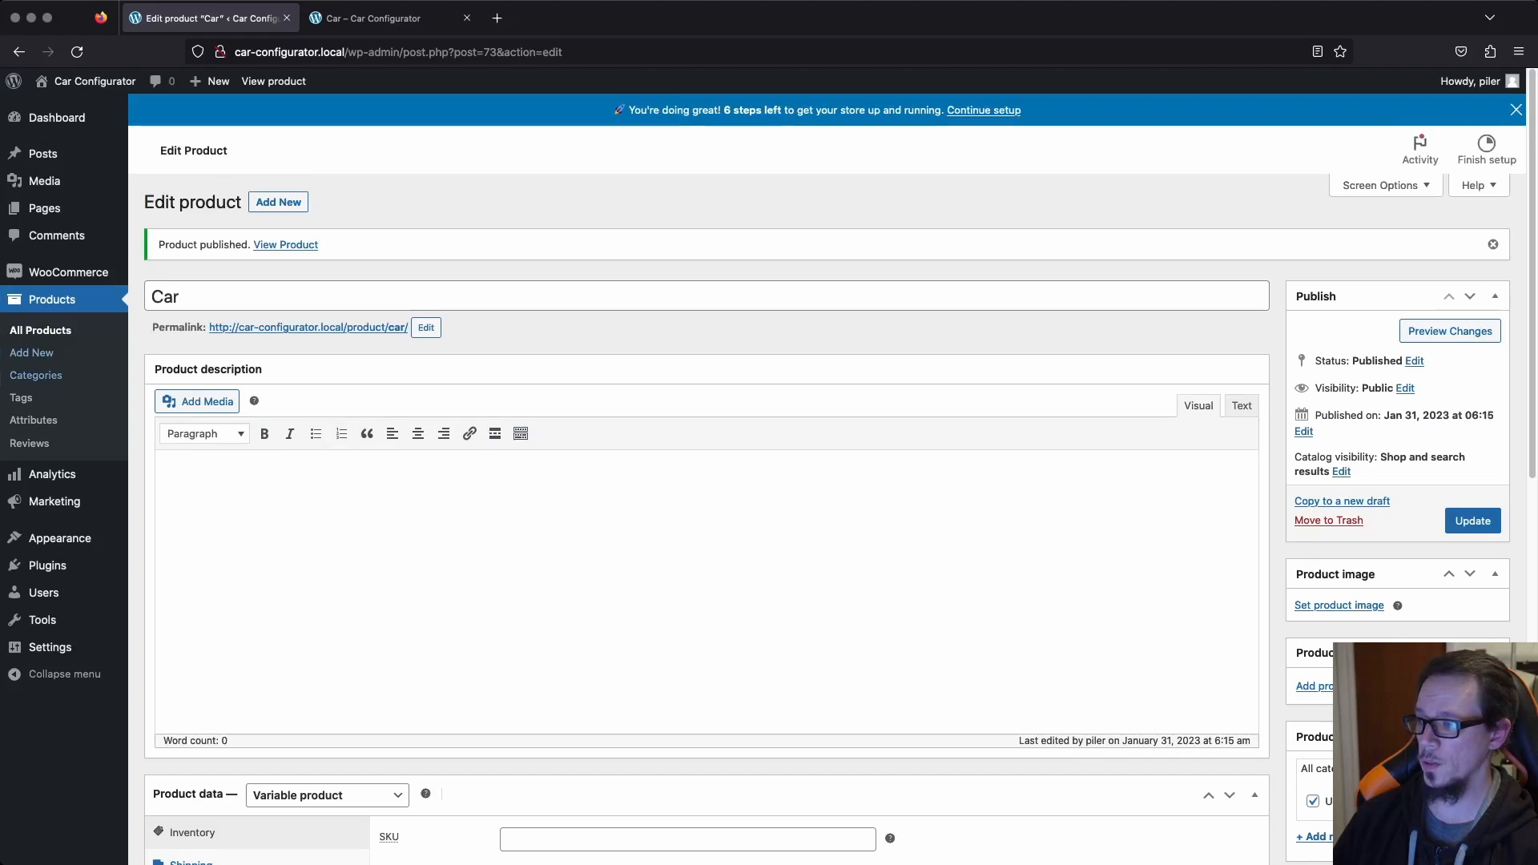
# Create a global product attribute named Color with the default swatch settings.
pyautogui.click(33, 419)
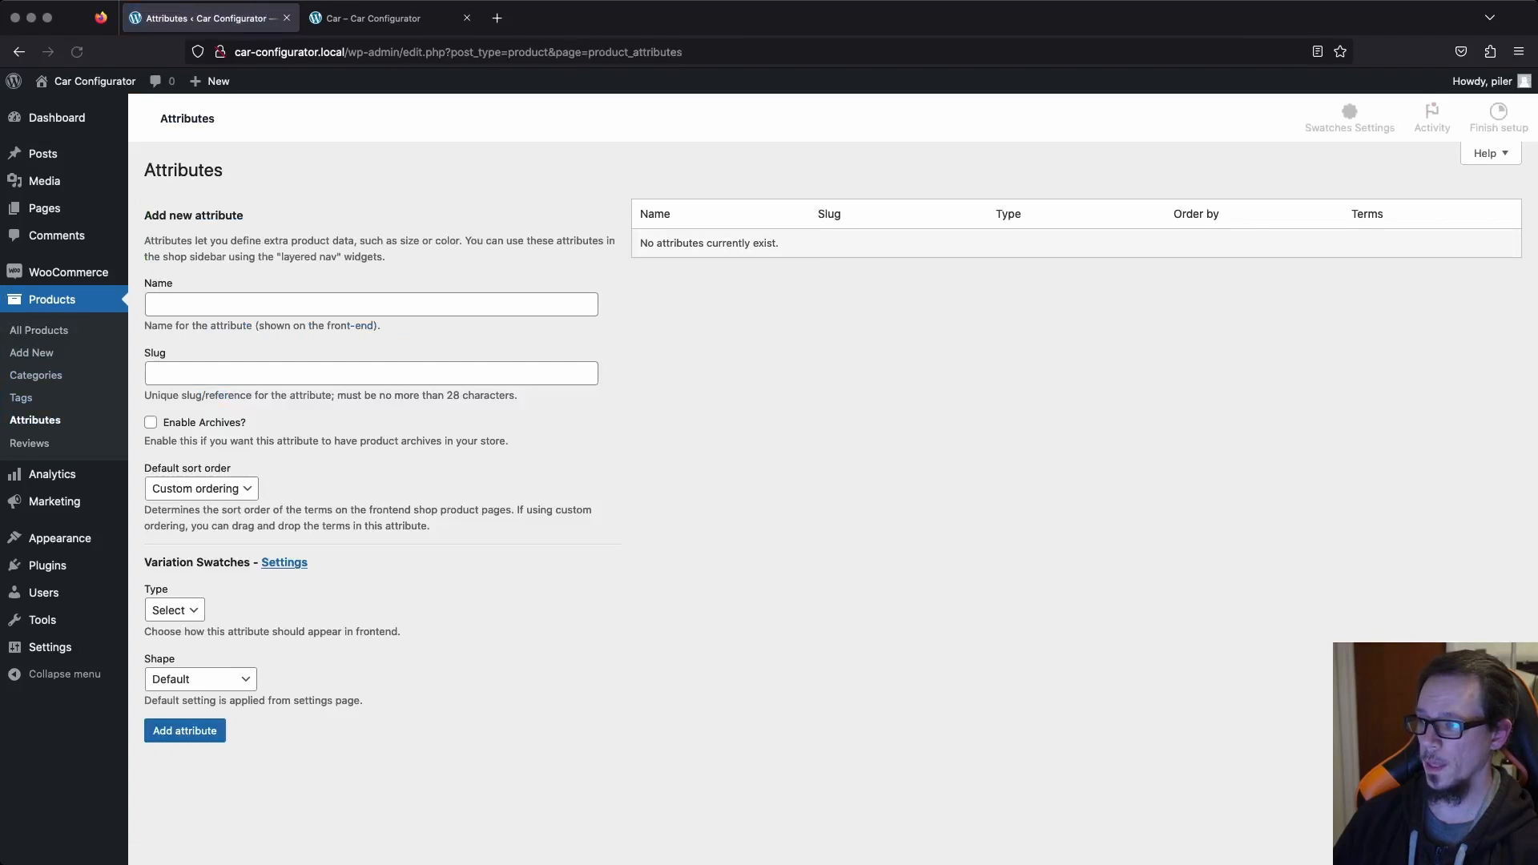
pyautogui.click(371, 336)
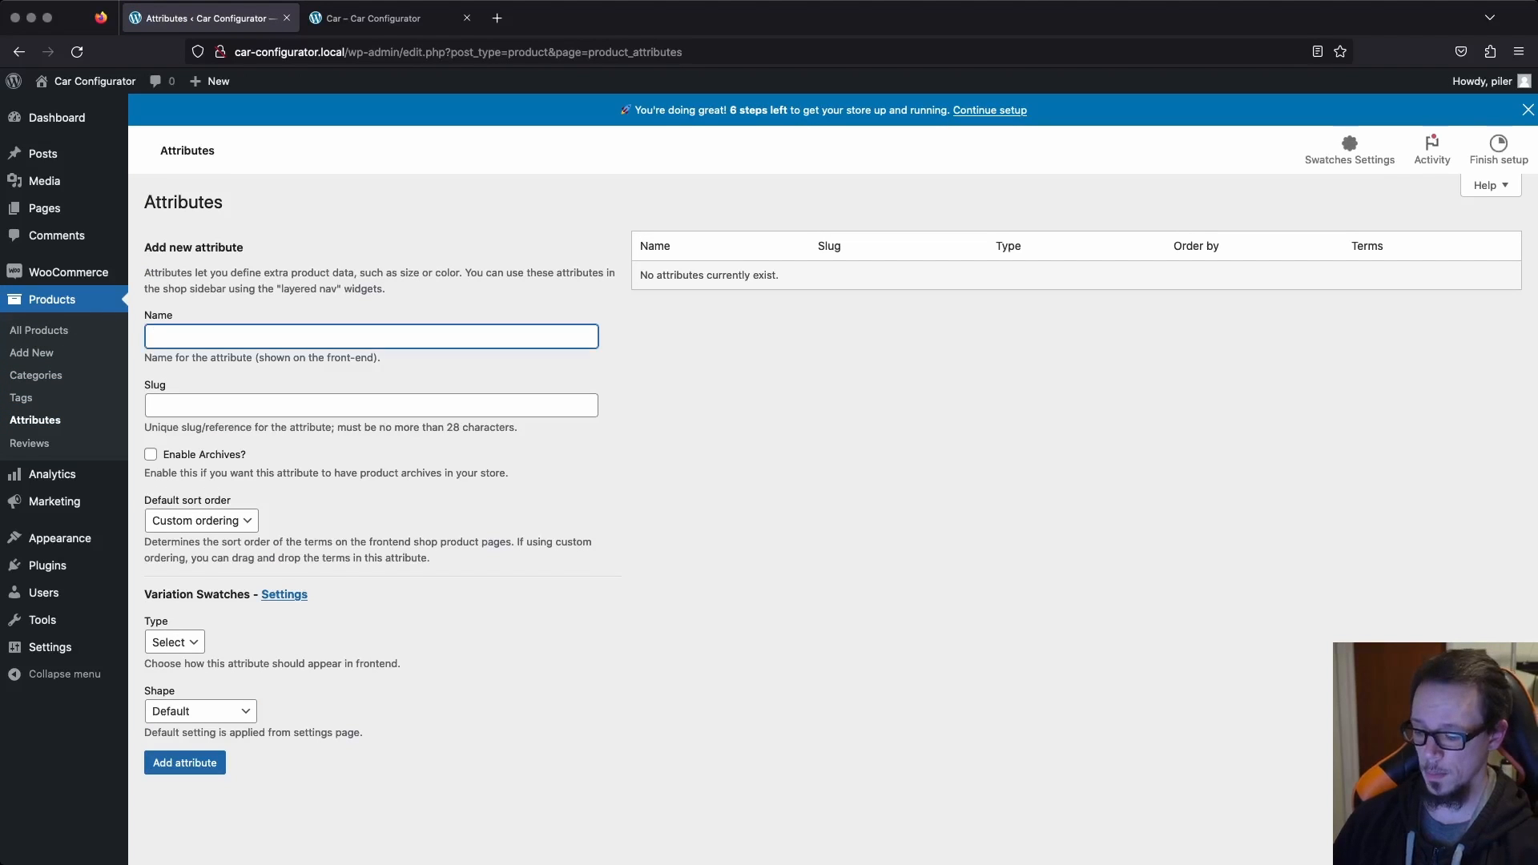
pyautogui.write('Color')
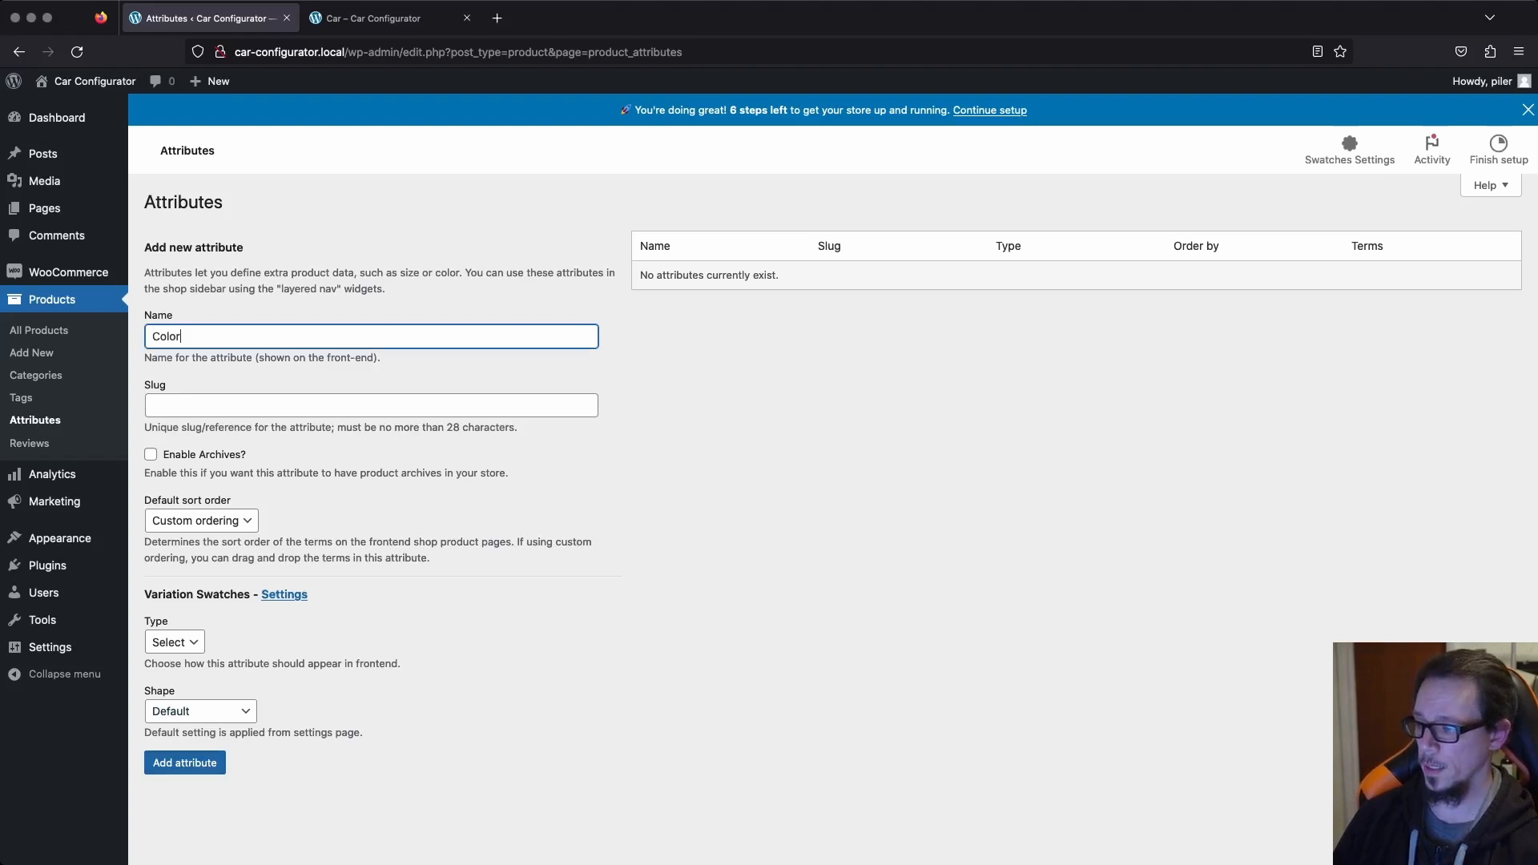
pyautogui.click(184, 762)
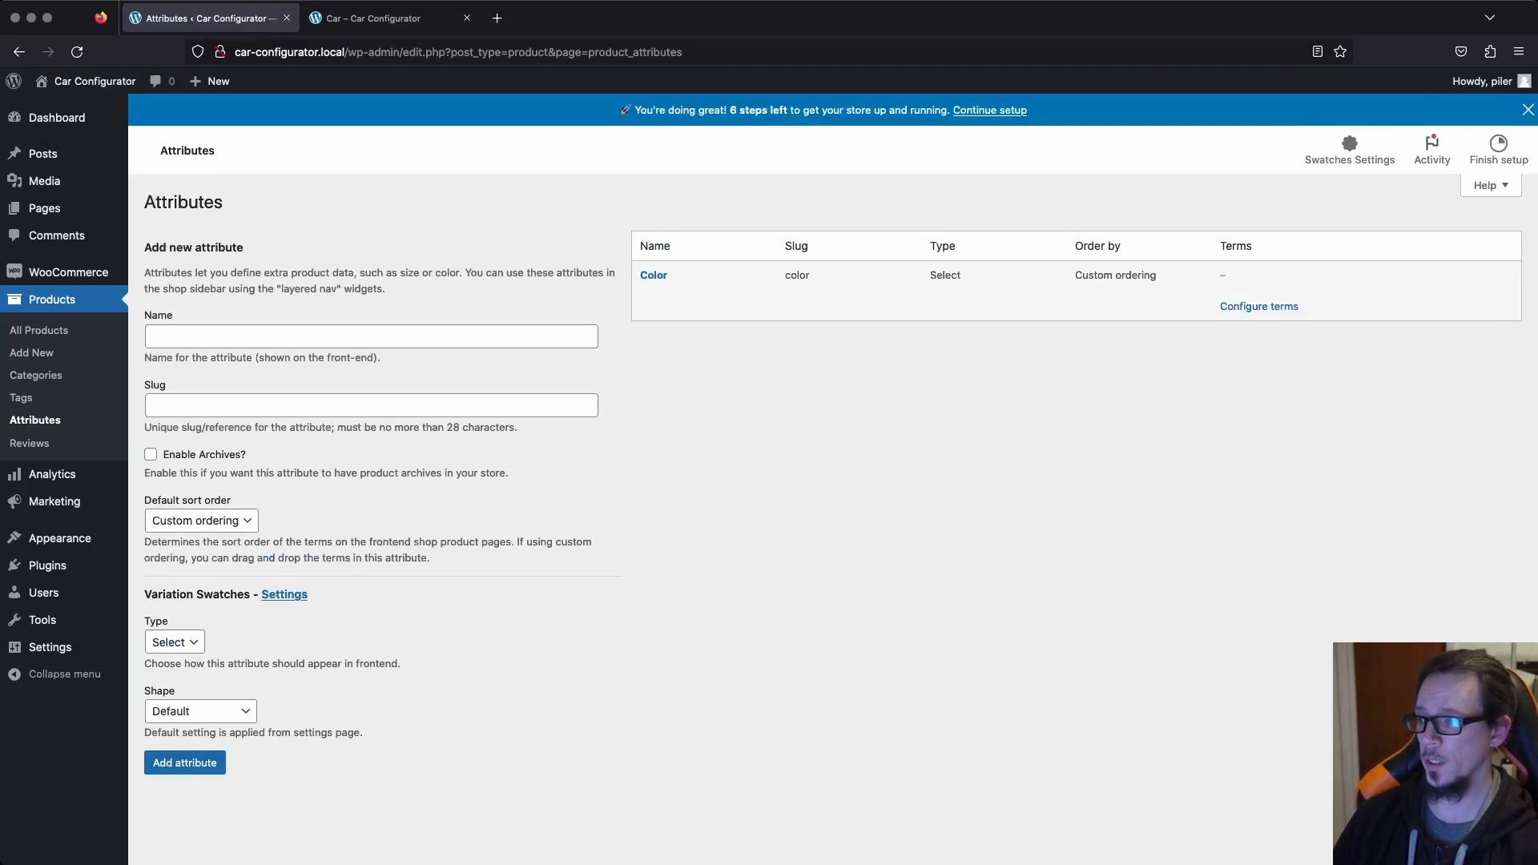
# Reopen the Car product for editing and add the Color attribute to it.
pyautogui.click(52, 300)
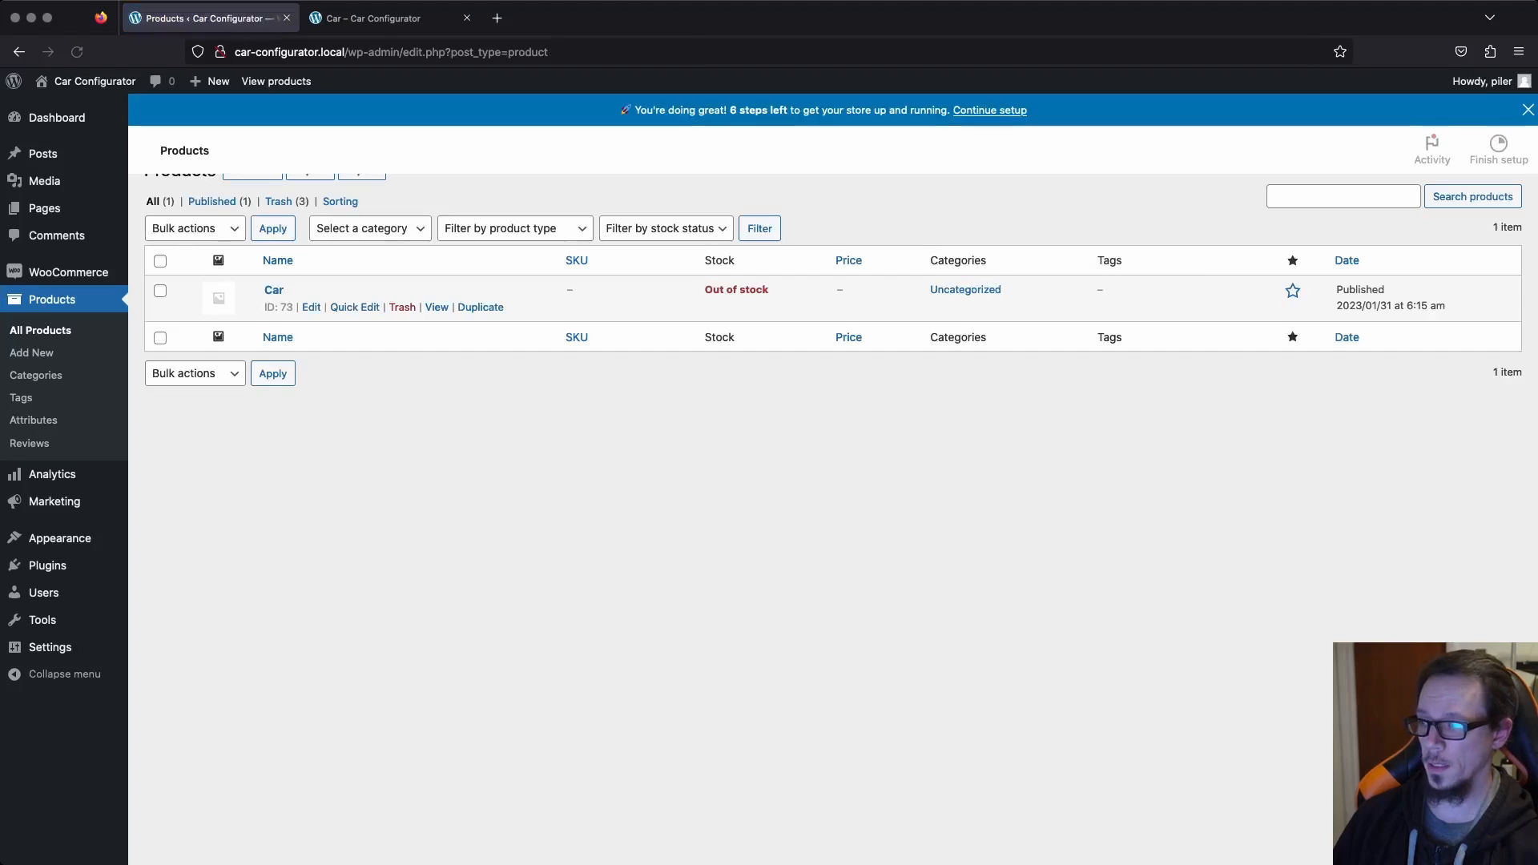
pyautogui.click(274, 321)
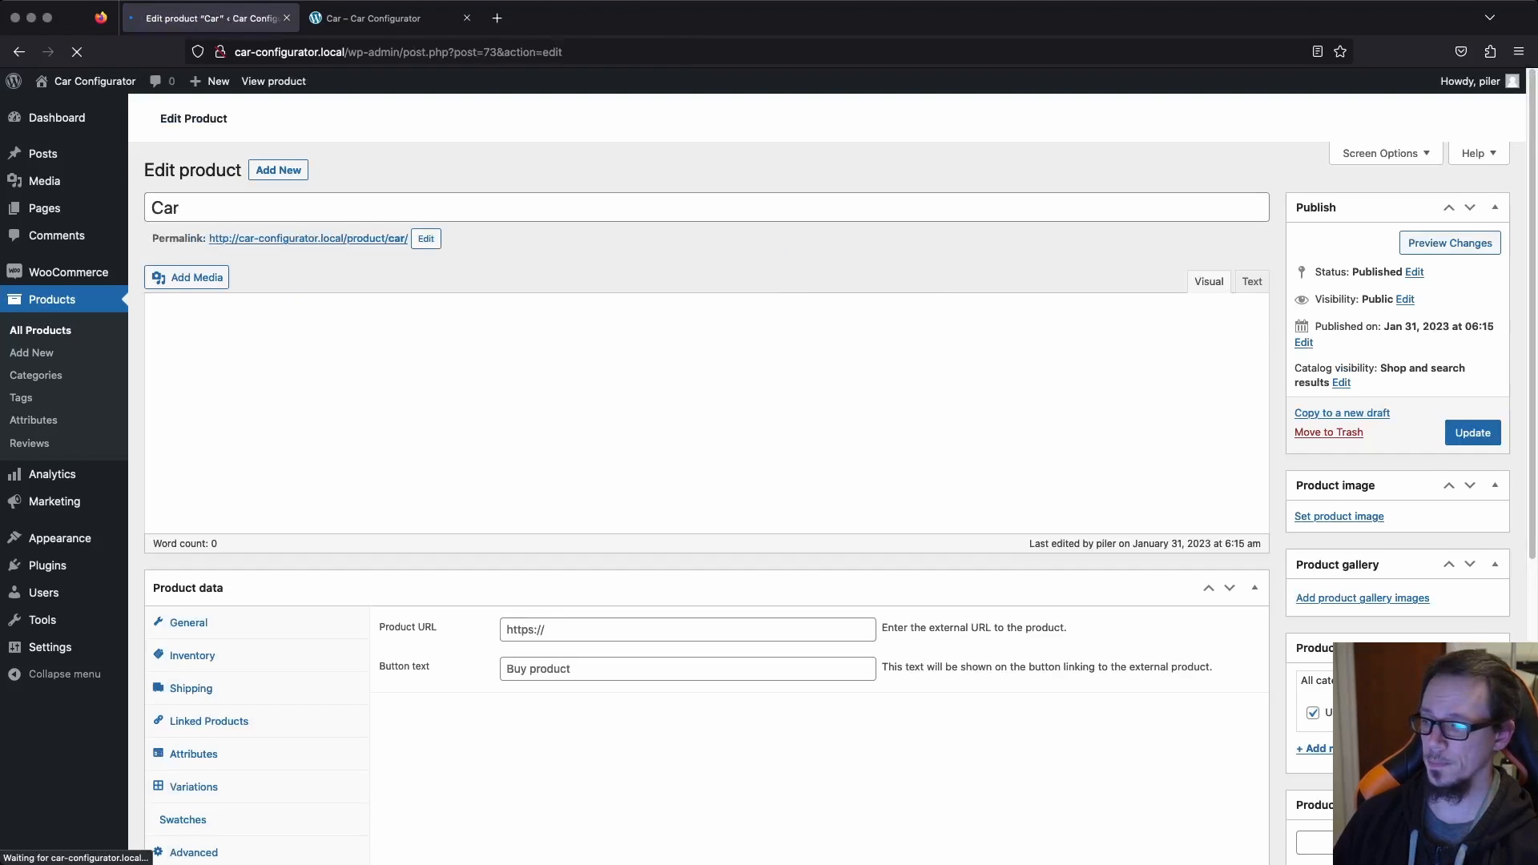
pyautogui.scroll(-5, 706, 512)
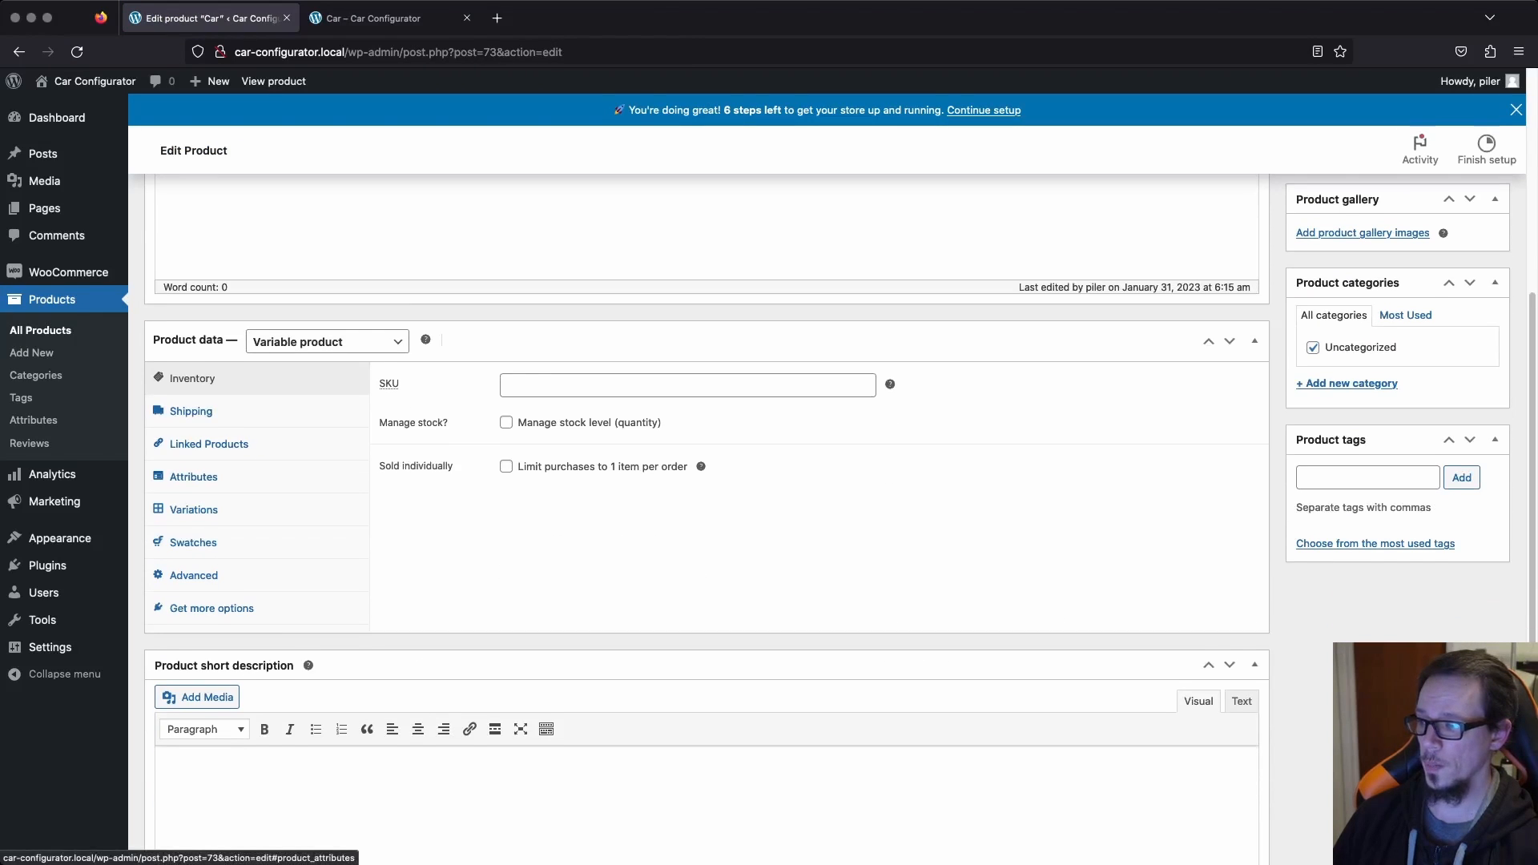
pyautogui.click(193, 477)
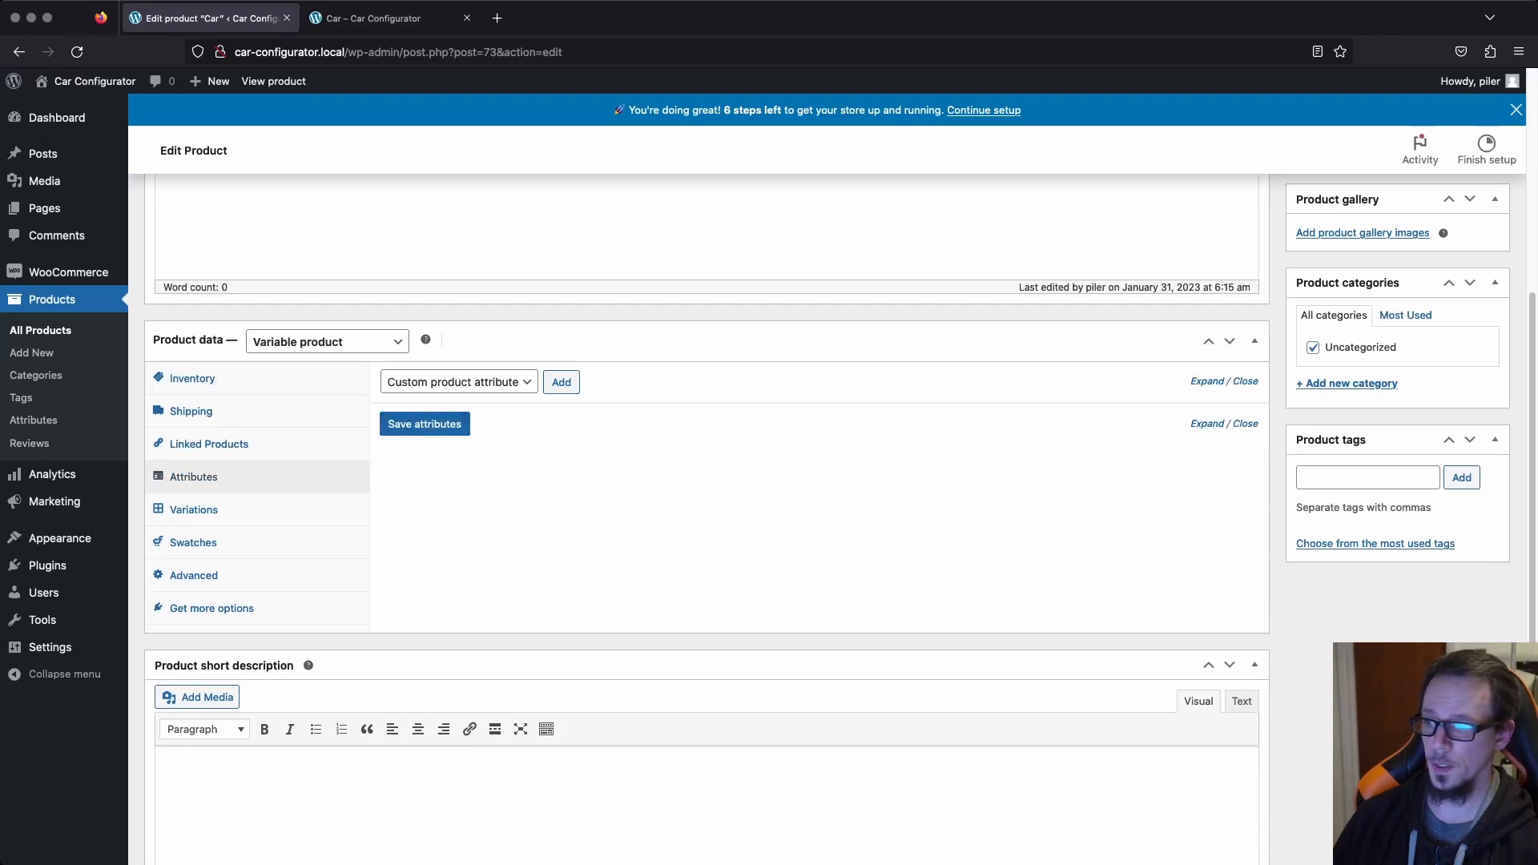
pyautogui.click(416, 401)
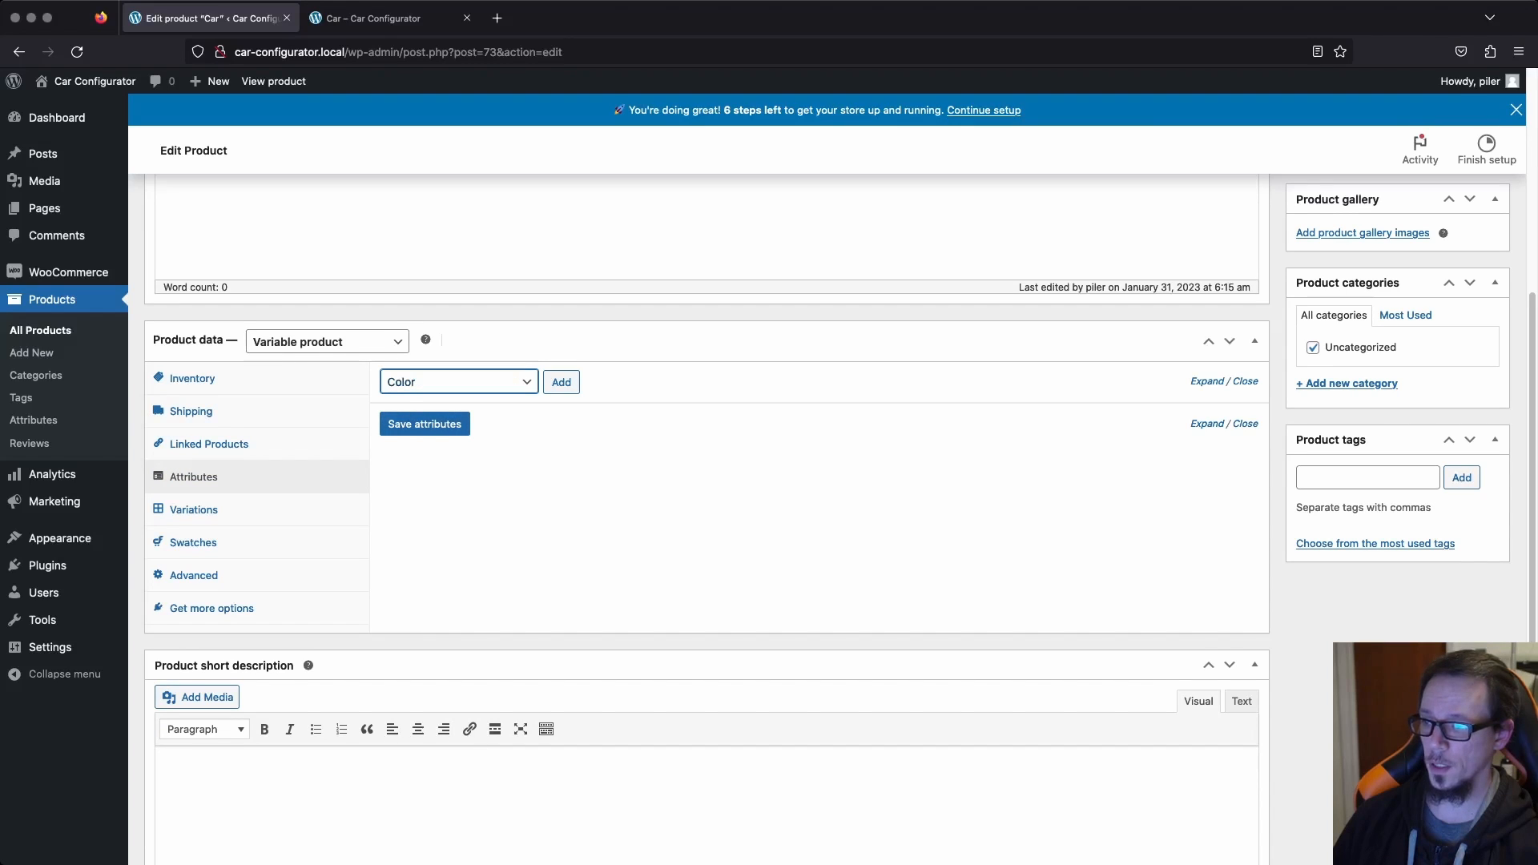
pyautogui.click(561, 382)
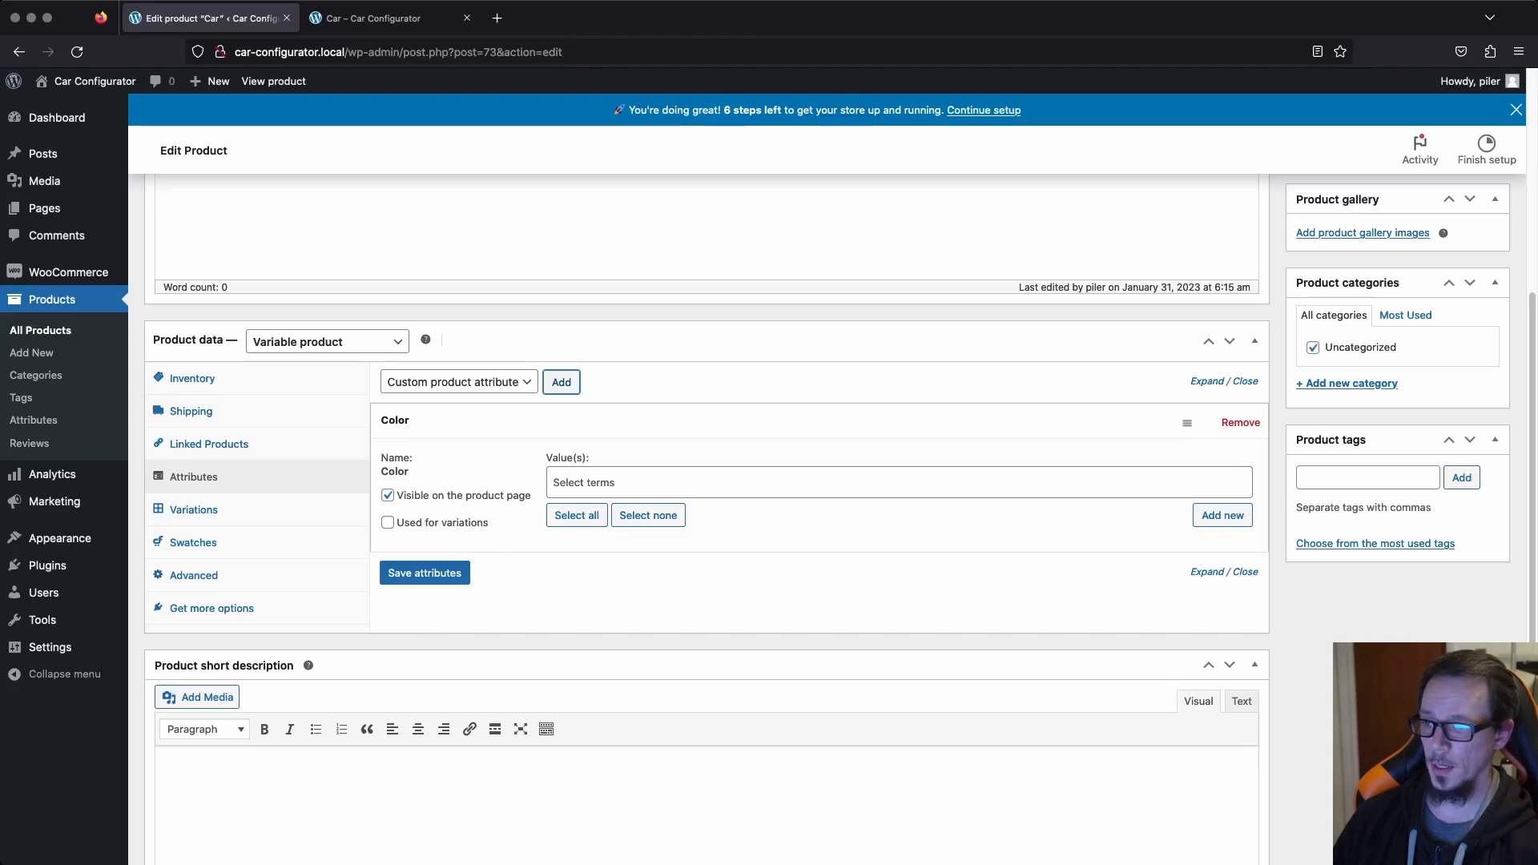
# Create a new term named Red for the product's Color attribute.
pyautogui.click(615, 482)
pyautogui.doubleClick(801, 573)
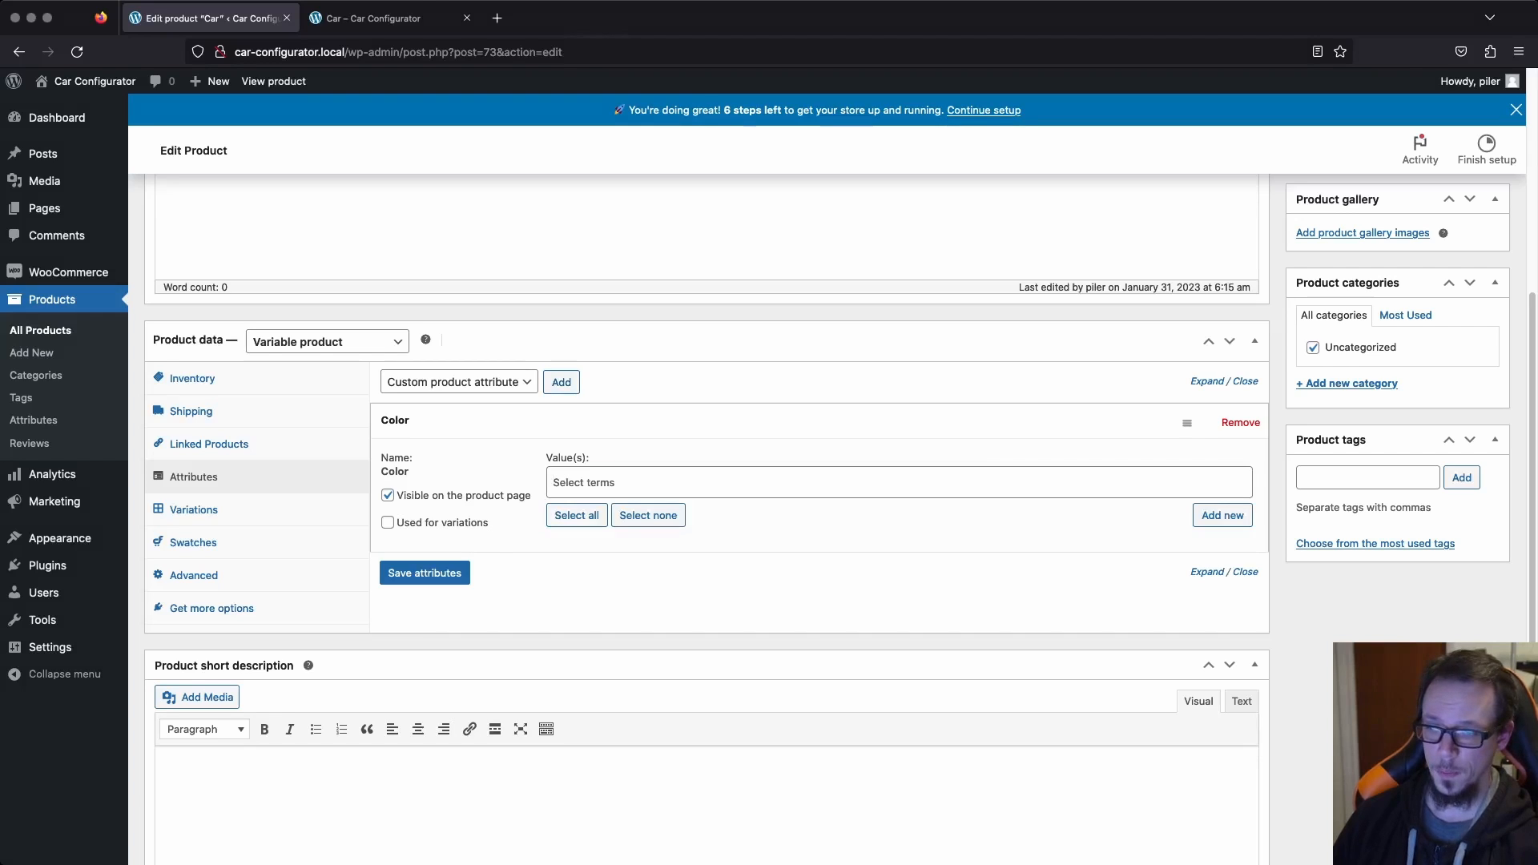
pyautogui.click(801, 573)
pyautogui.click(1222, 515)
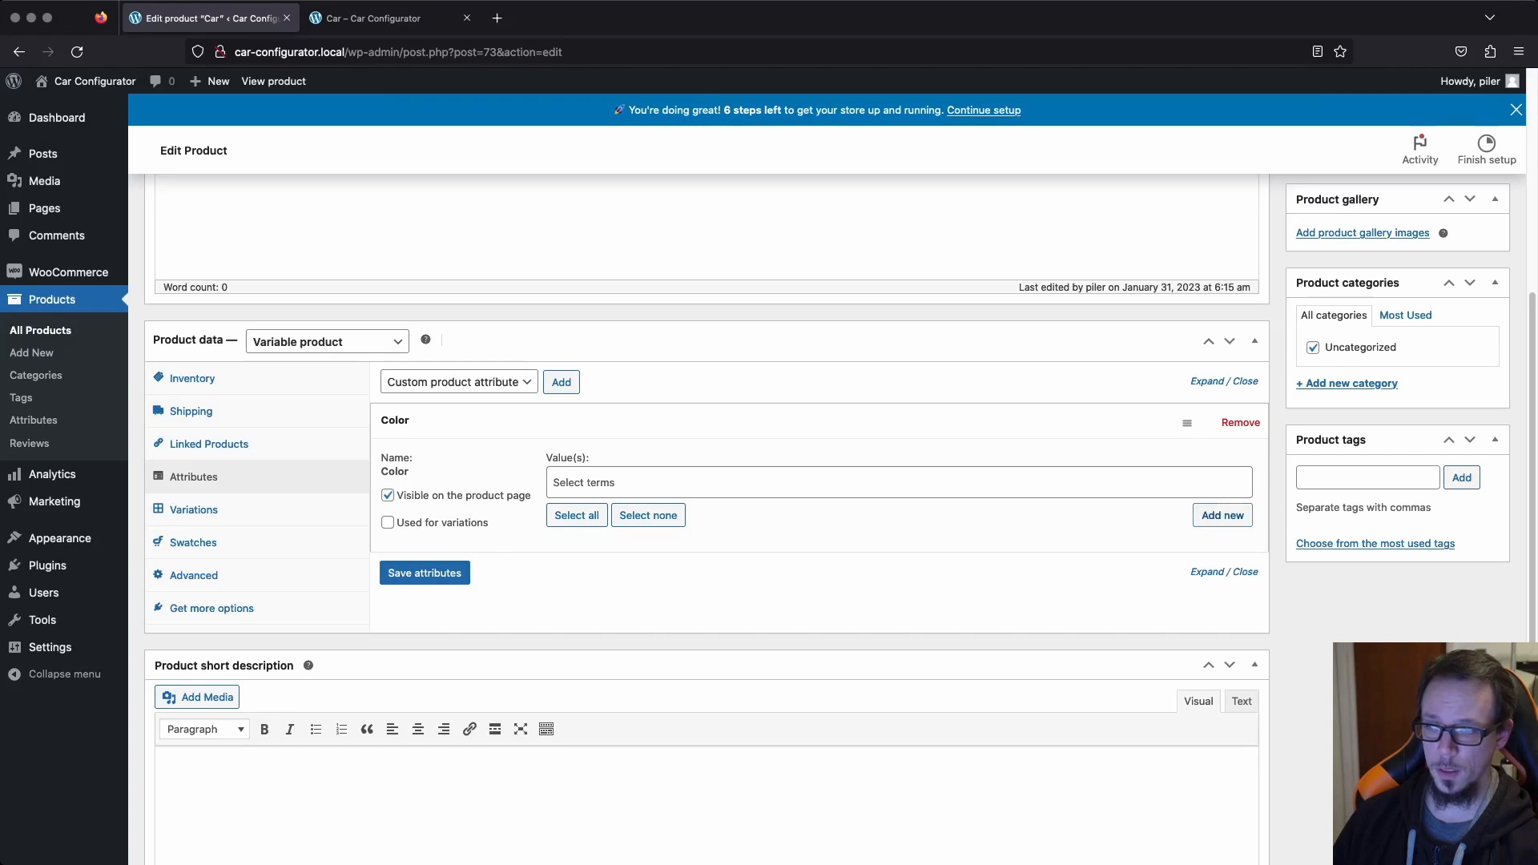
pyautogui.write('RE')
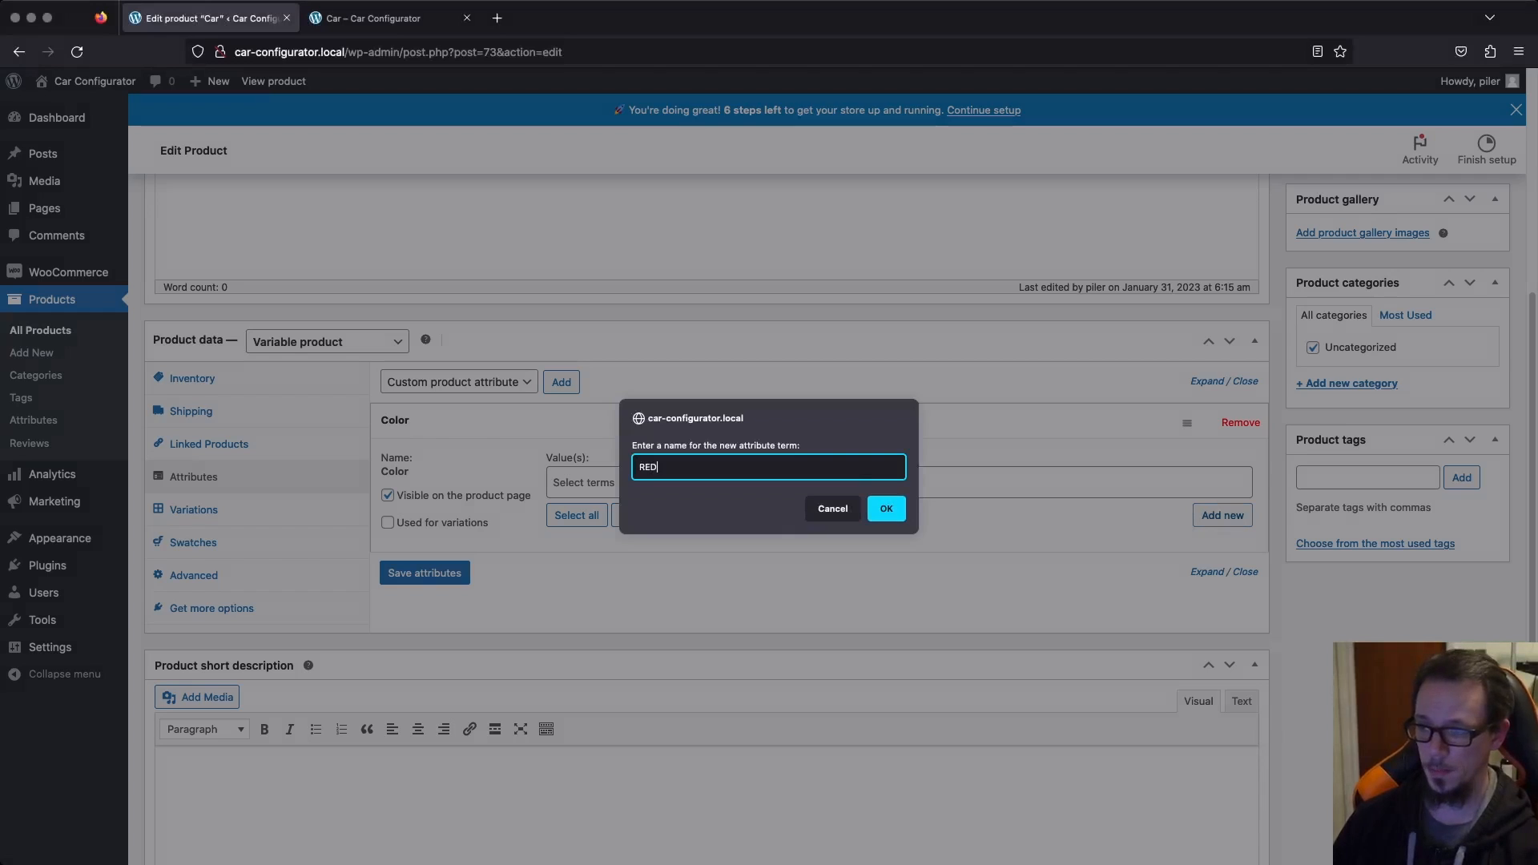
pyautogui.write('d')
pyautogui.press('Return')
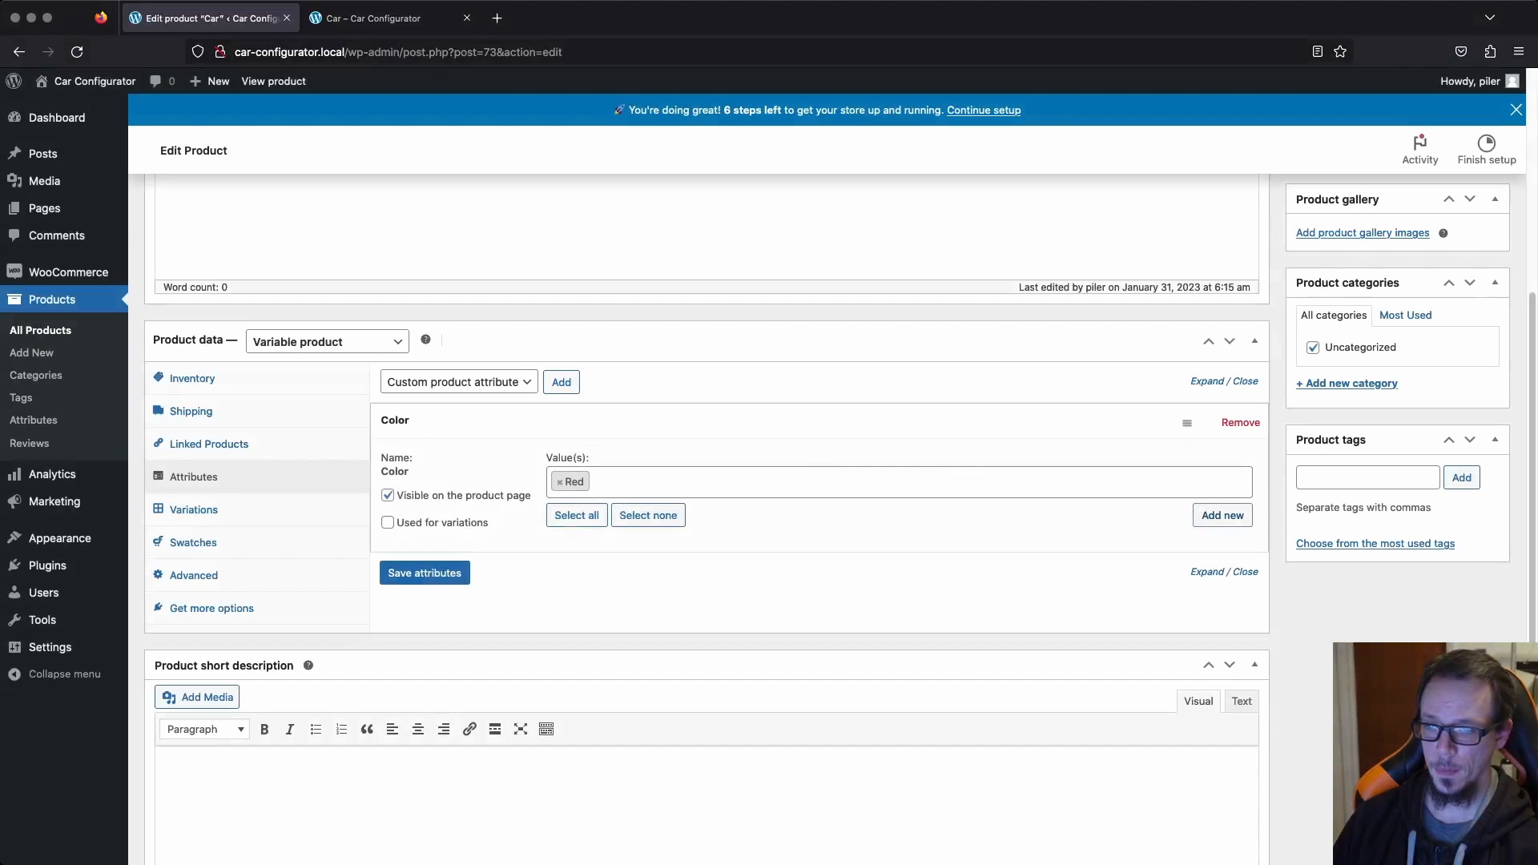
# Create two more terms, Grey and Purple, for the product's Color attribute.
pyautogui.click(1222, 515)
pyautogui.write('Grey')
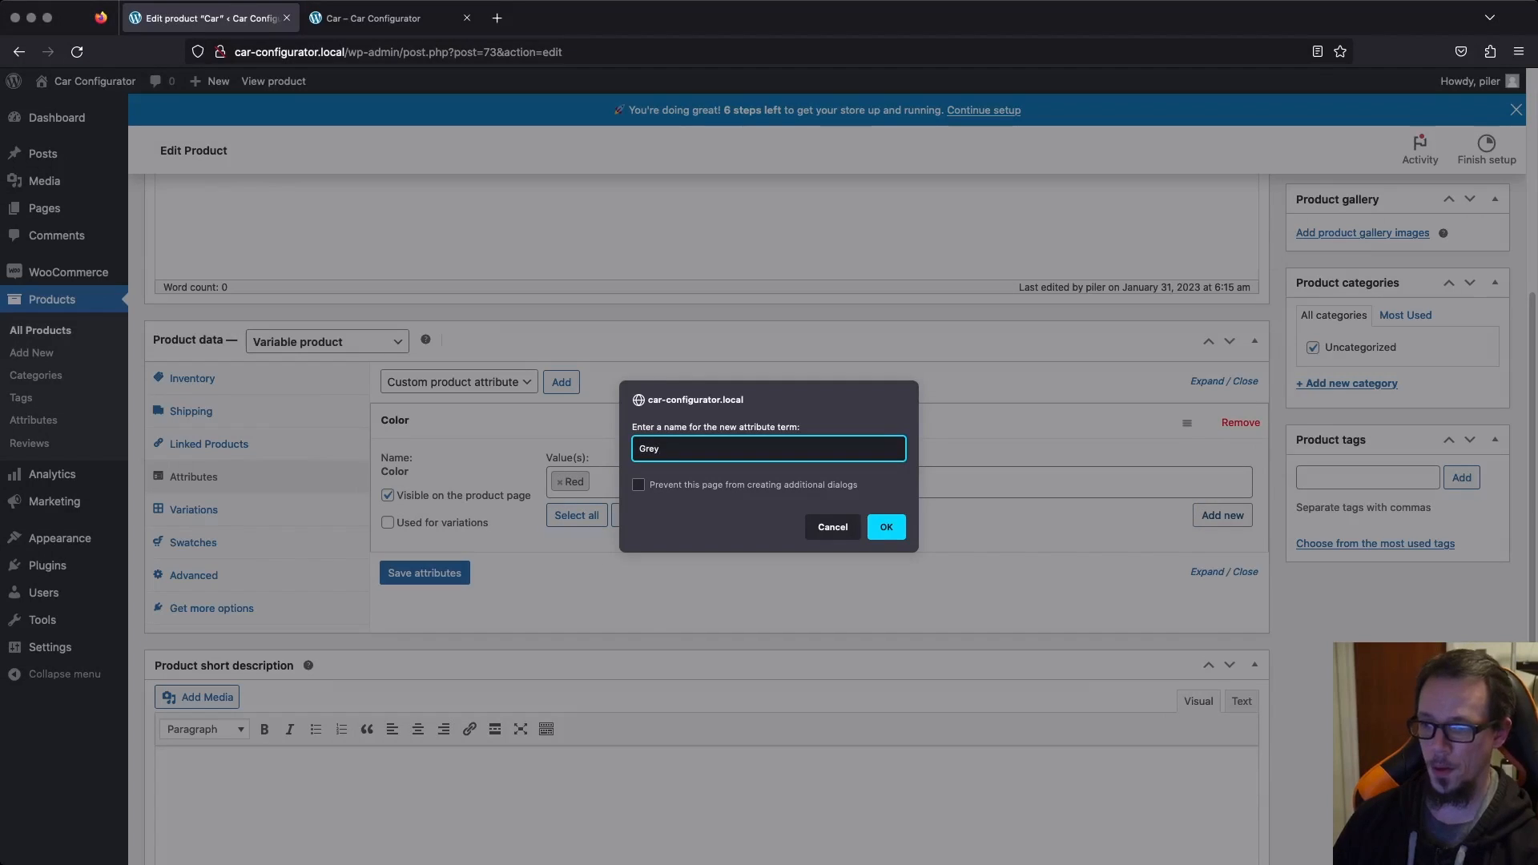
pyautogui.press('Return')
pyautogui.click(1222, 515)
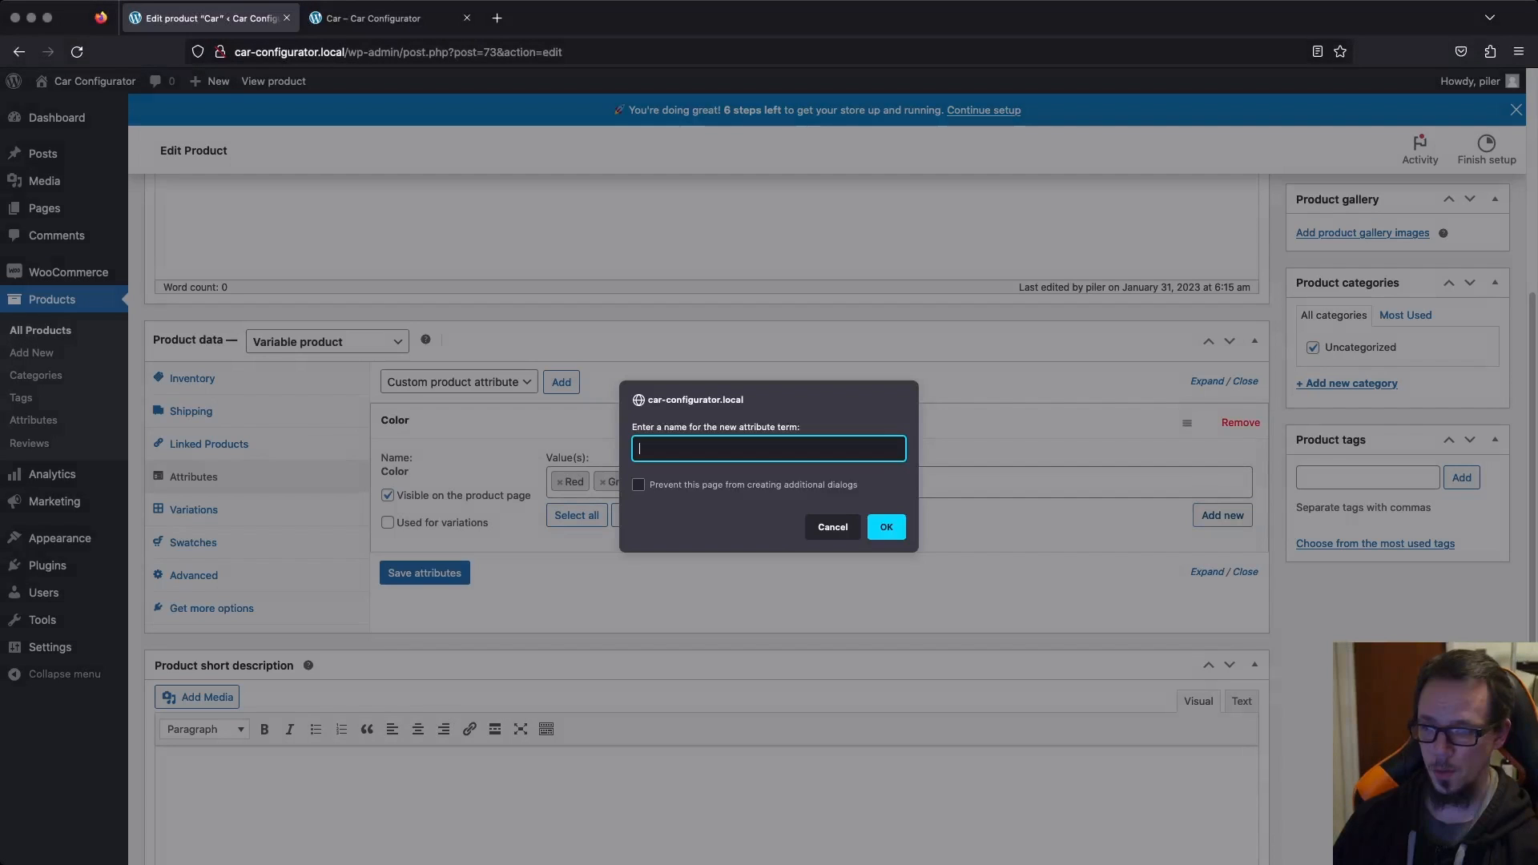
pyautogui.write('Purple')
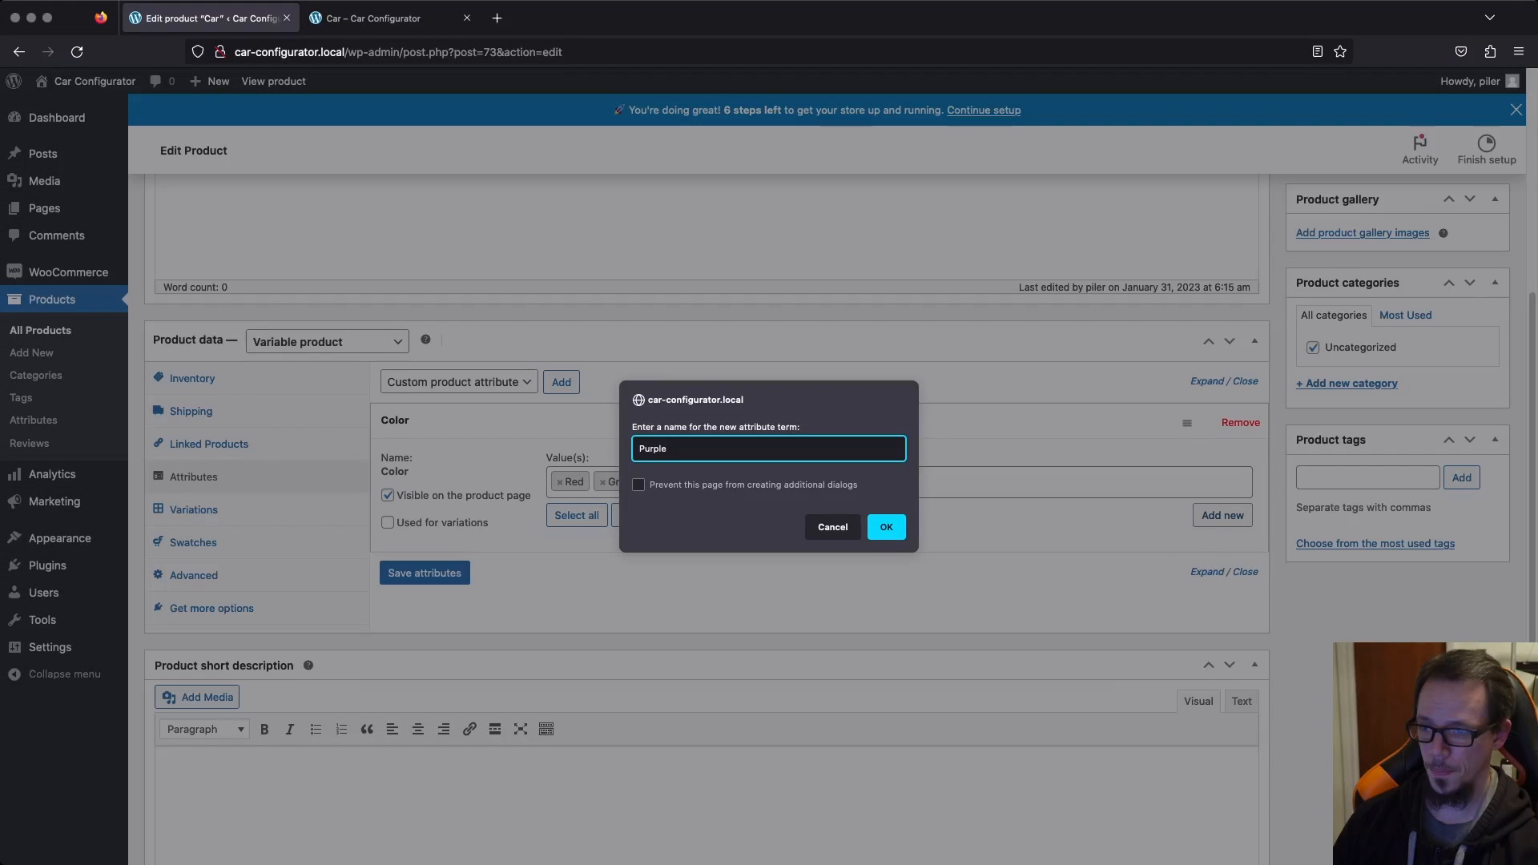
pyautogui.press('Return')
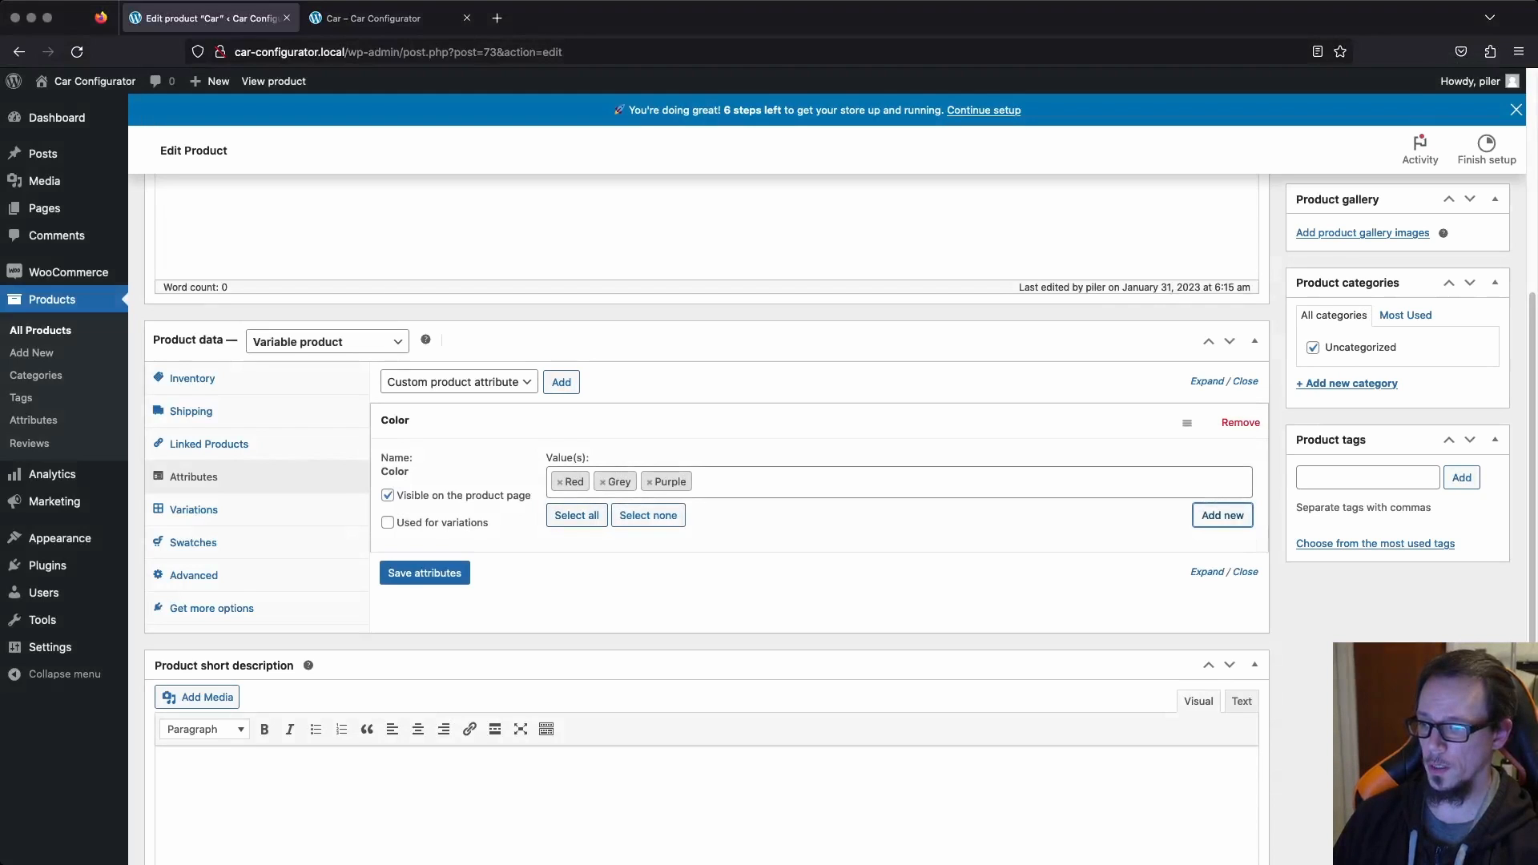
# Enable the Color attribute for use in variations and save the product's attributes.
pyautogui.click(387, 523)
pyautogui.click(424, 573)
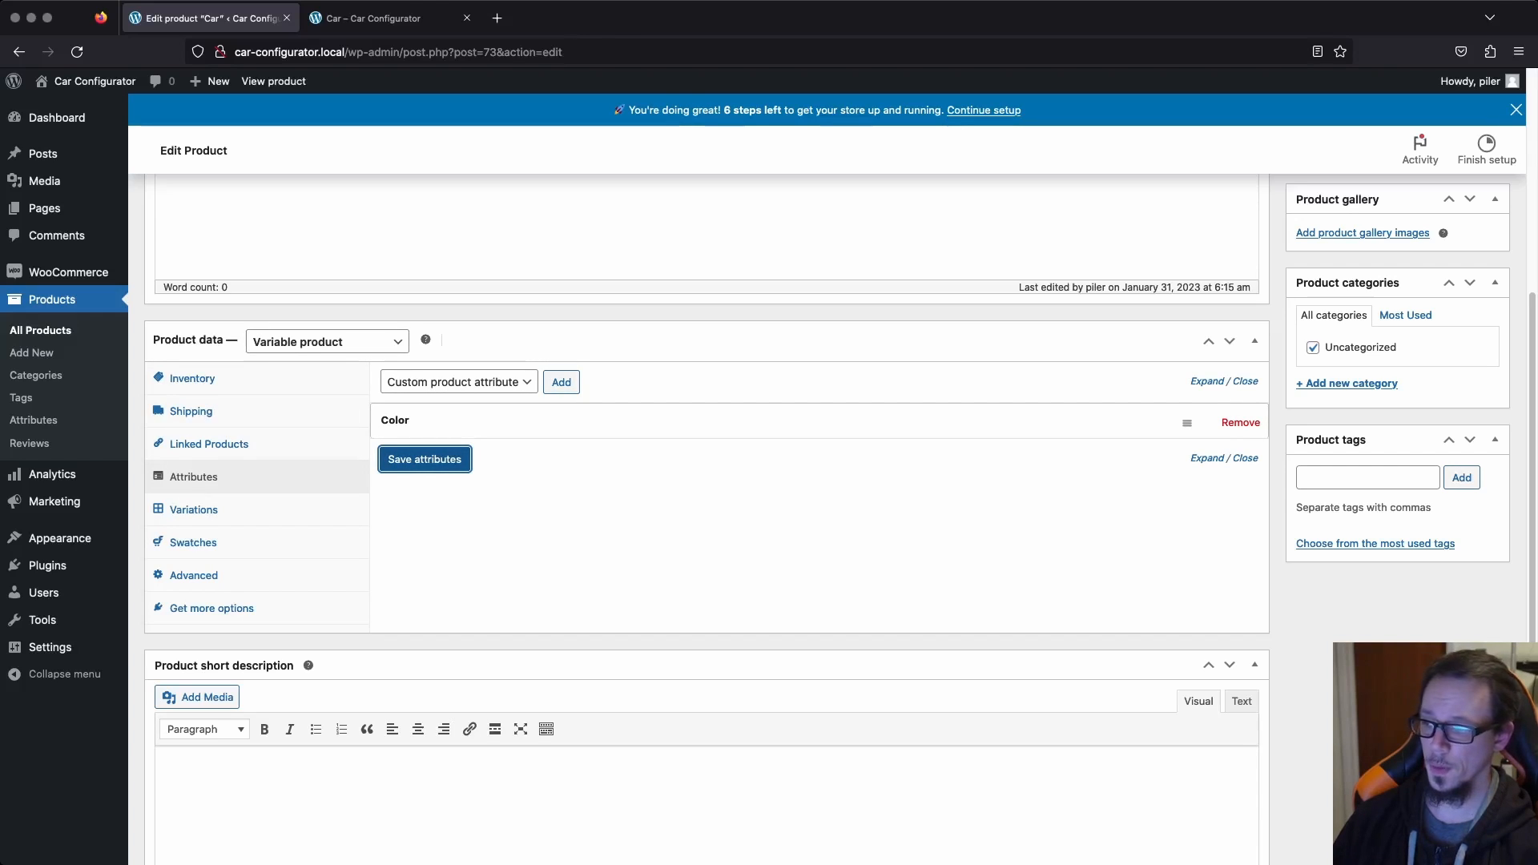
# Generate the Car product's variations from all attributes and accept the confirmations.
pyautogui.click(194, 510)
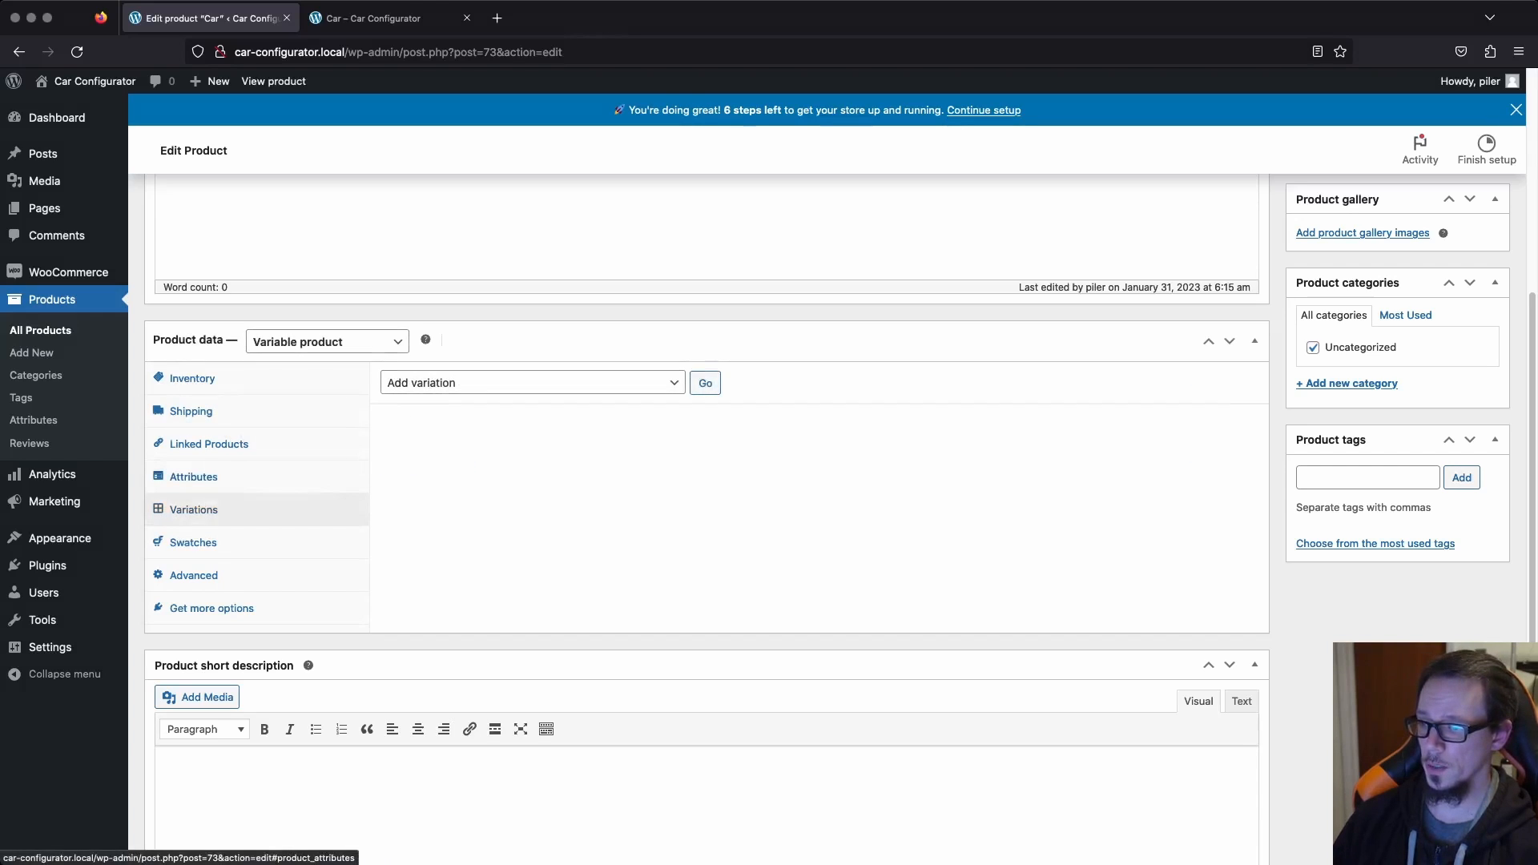
pyautogui.click(533, 383)
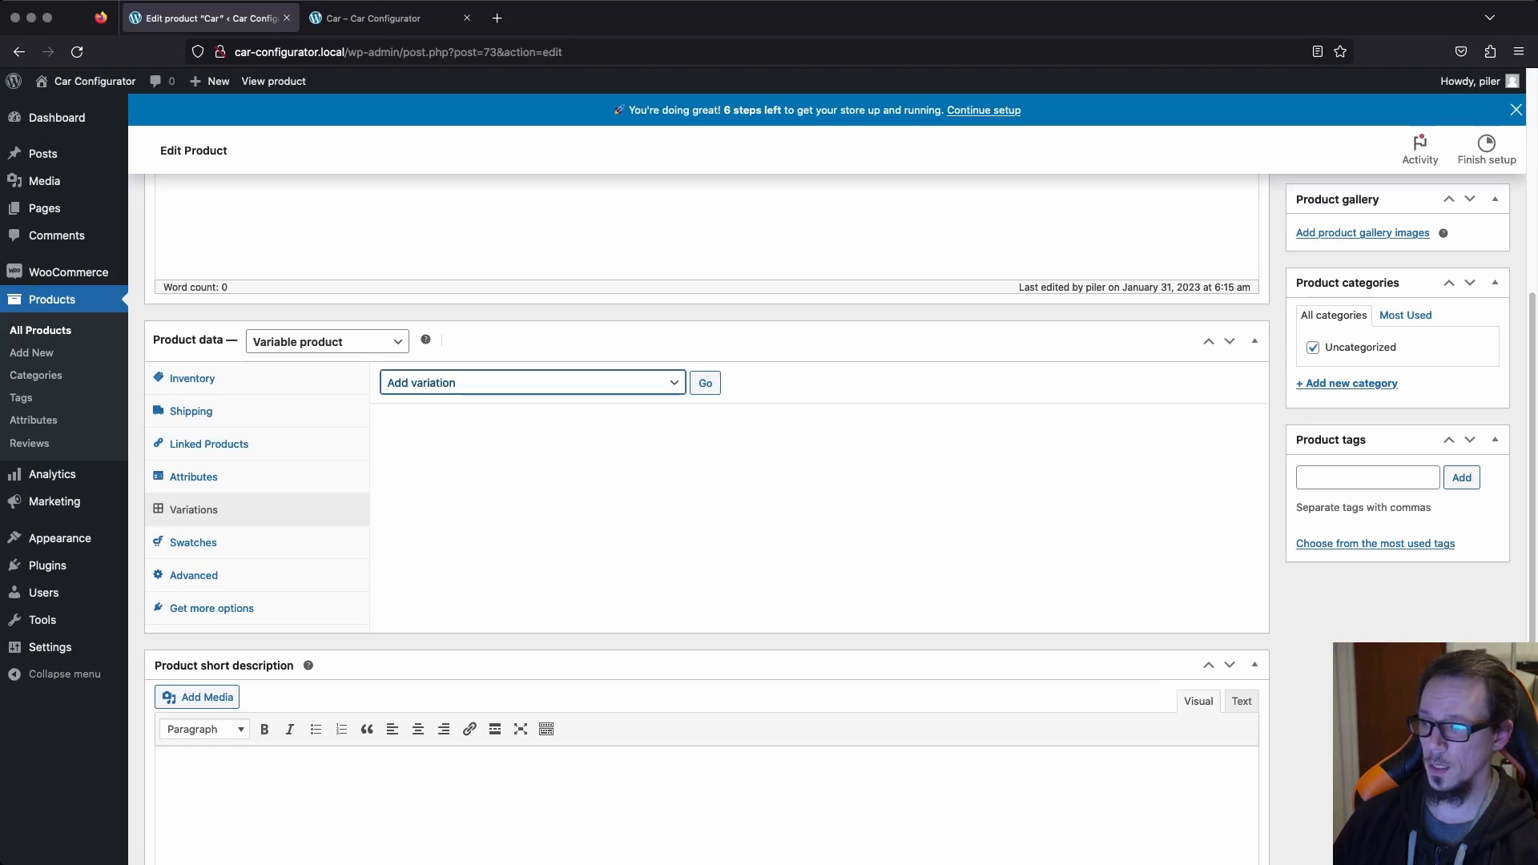
pyautogui.press('Down')
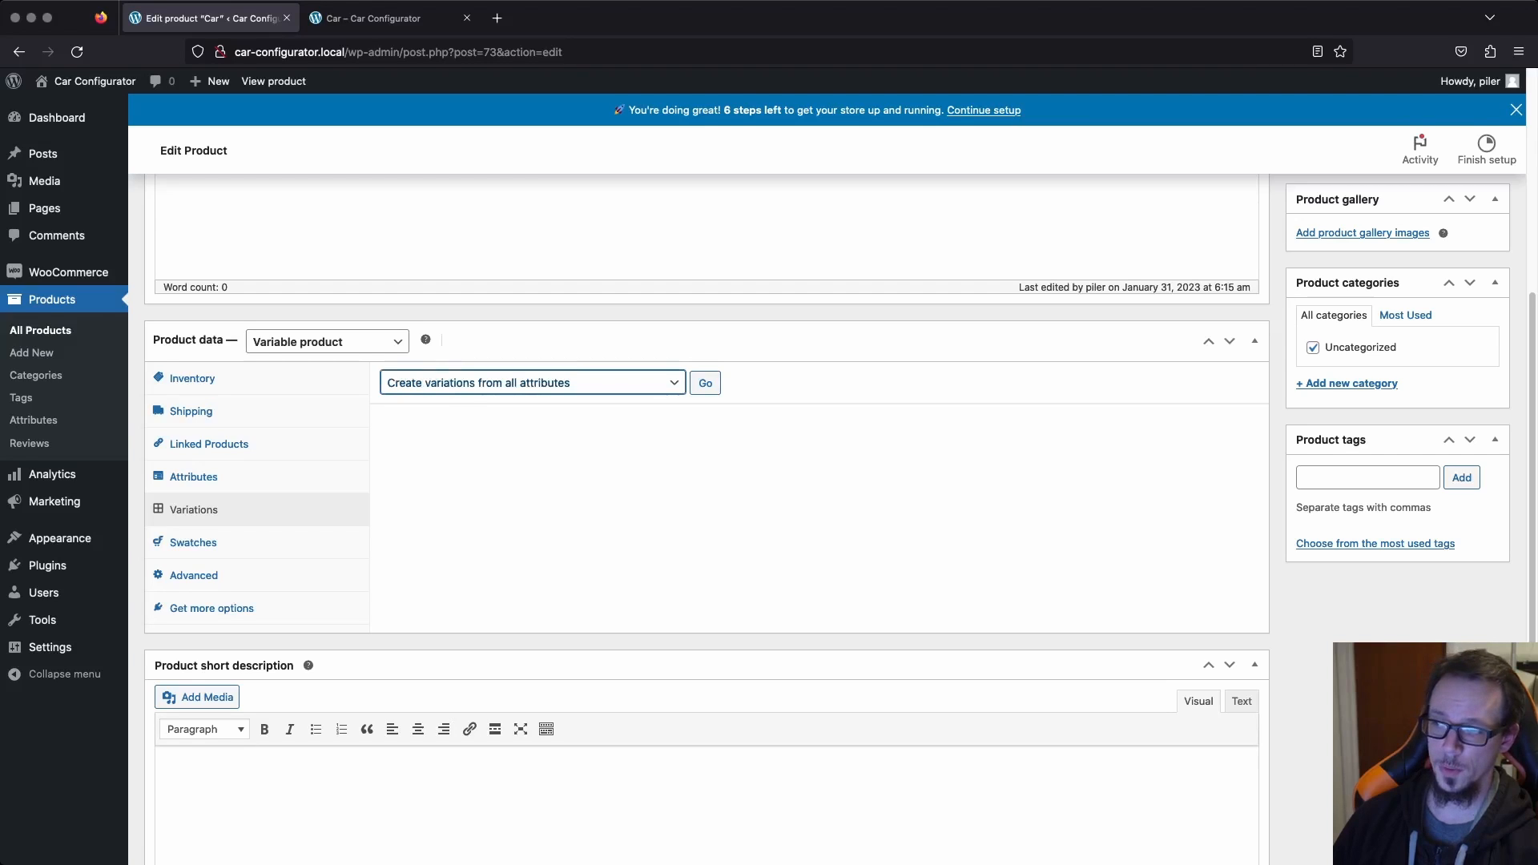
pyautogui.click(705, 383)
pyautogui.press('Return')
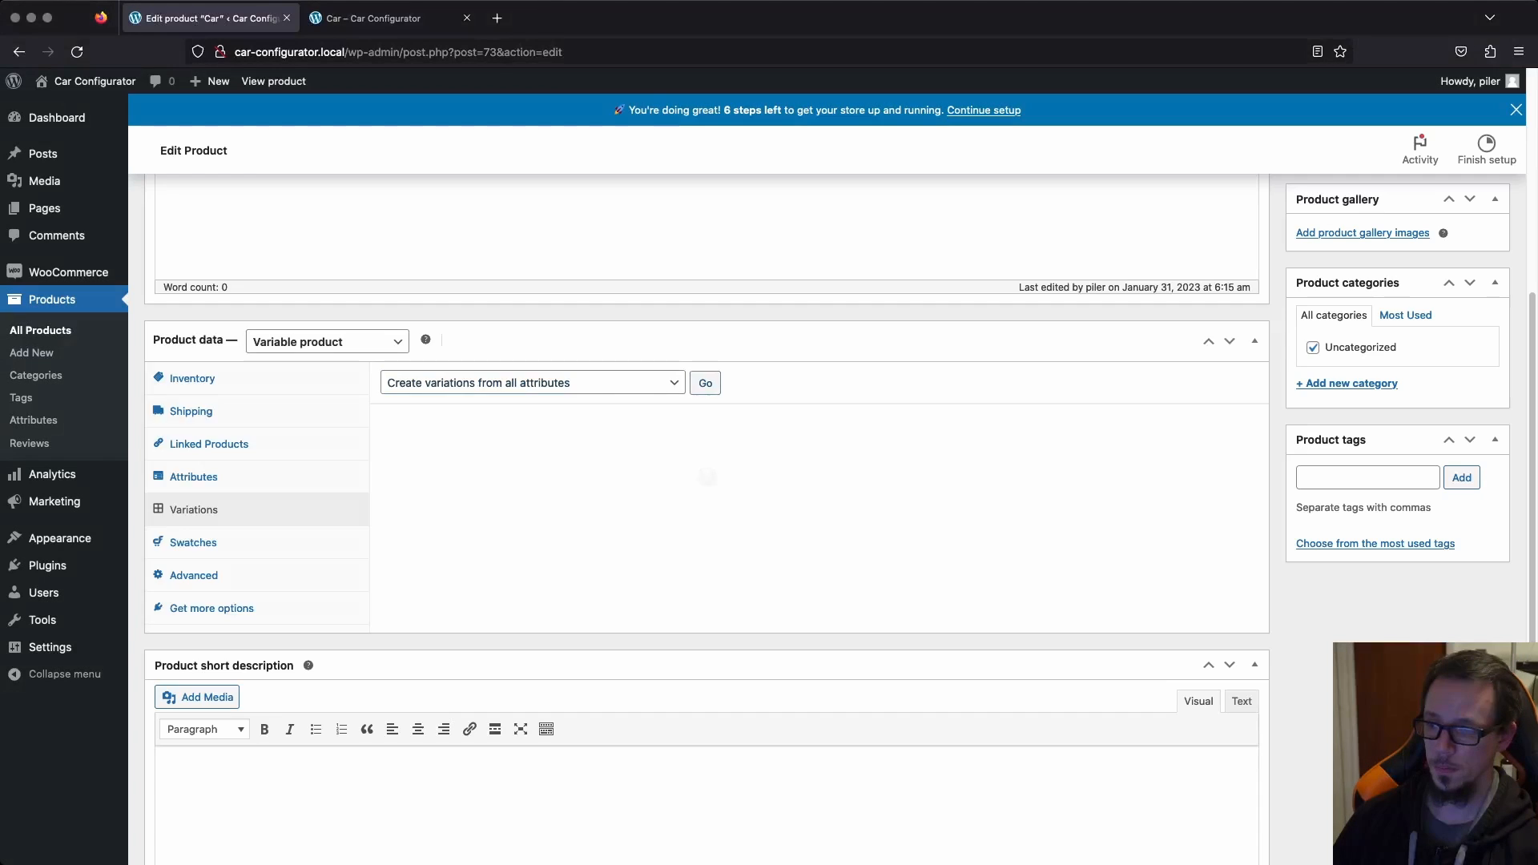
pyautogui.press('Return')
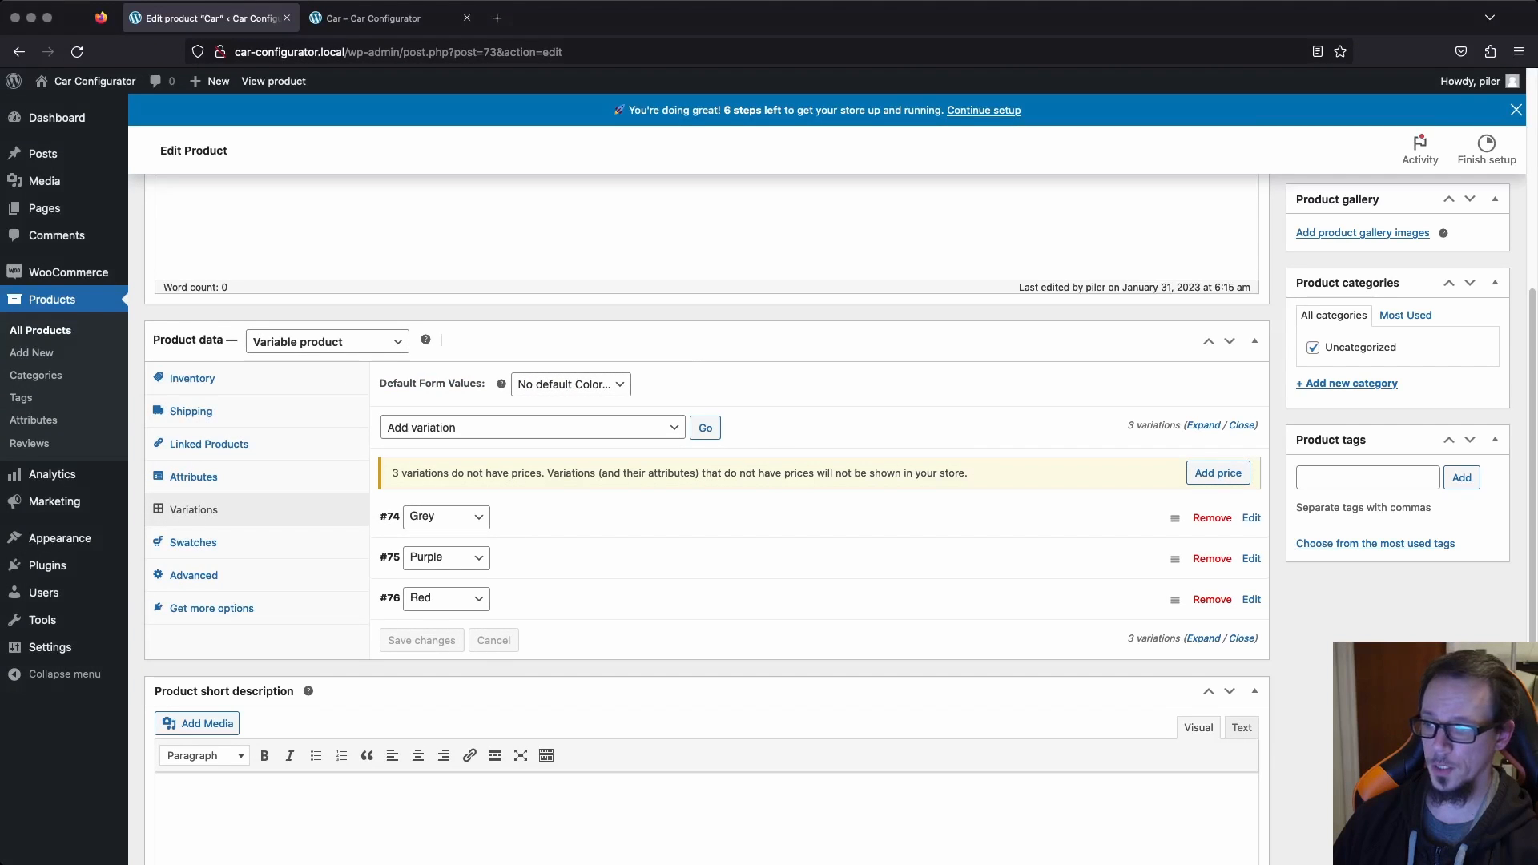
# Set the regular price of all the product's variations to 80000 in one bulk action.
pyautogui.click(533, 427)
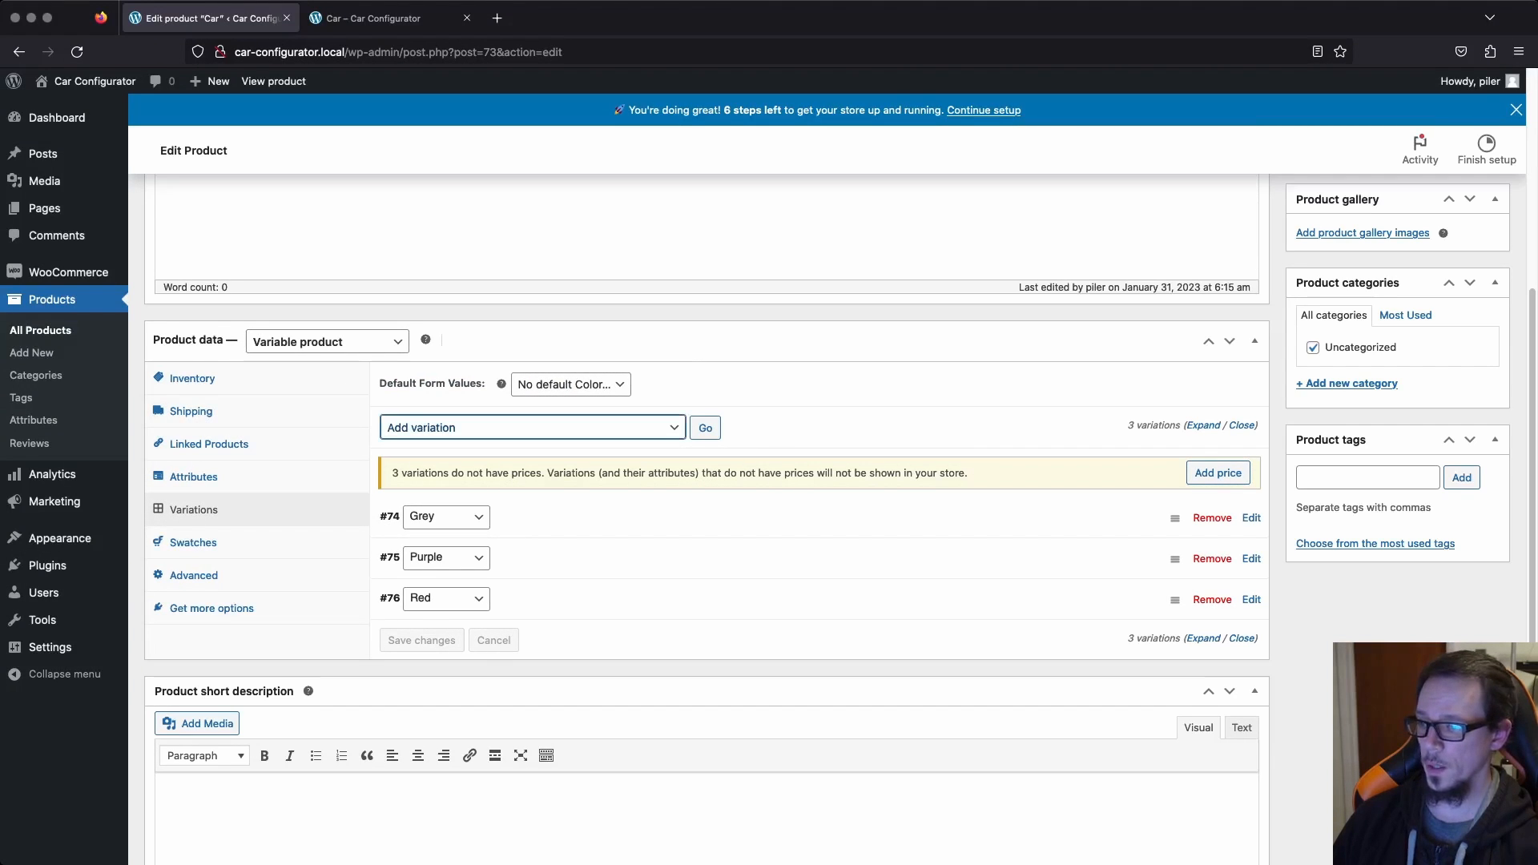
pyautogui.click(481, 569)
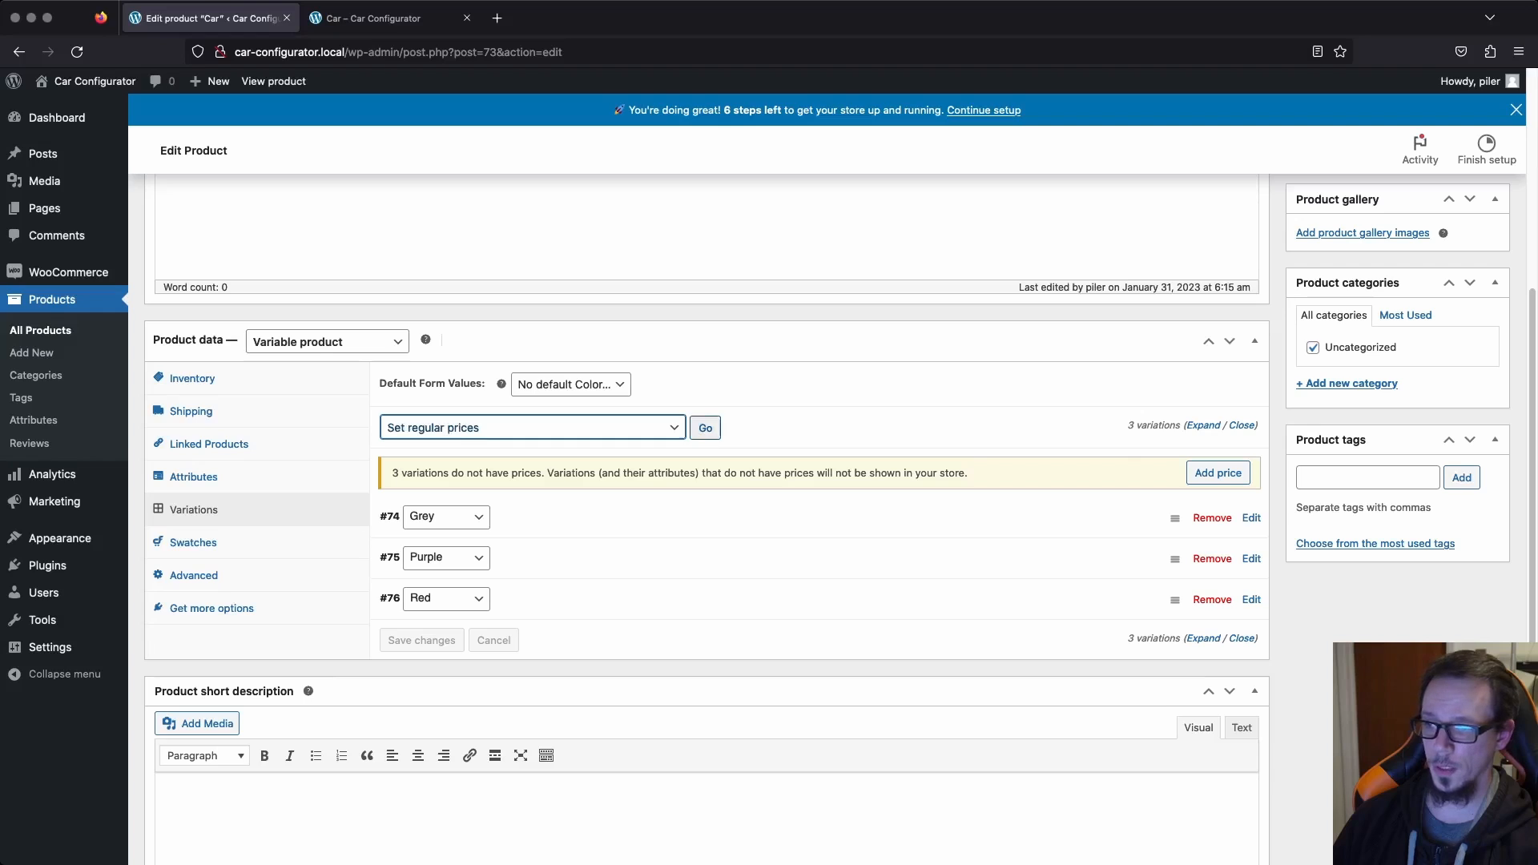
pyautogui.click(705, 428)
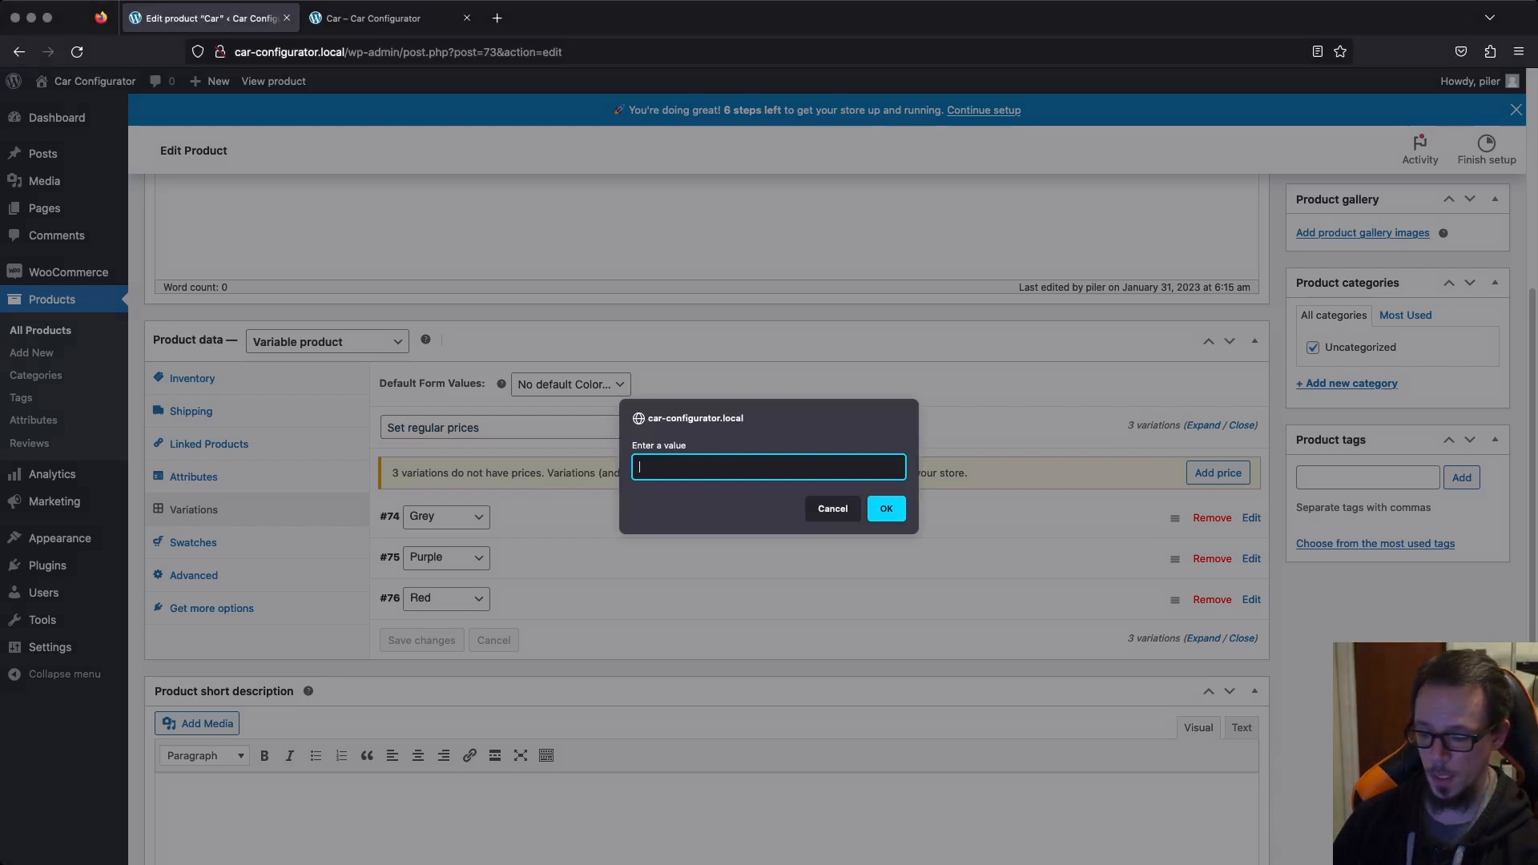
pyautogui.write('80000')
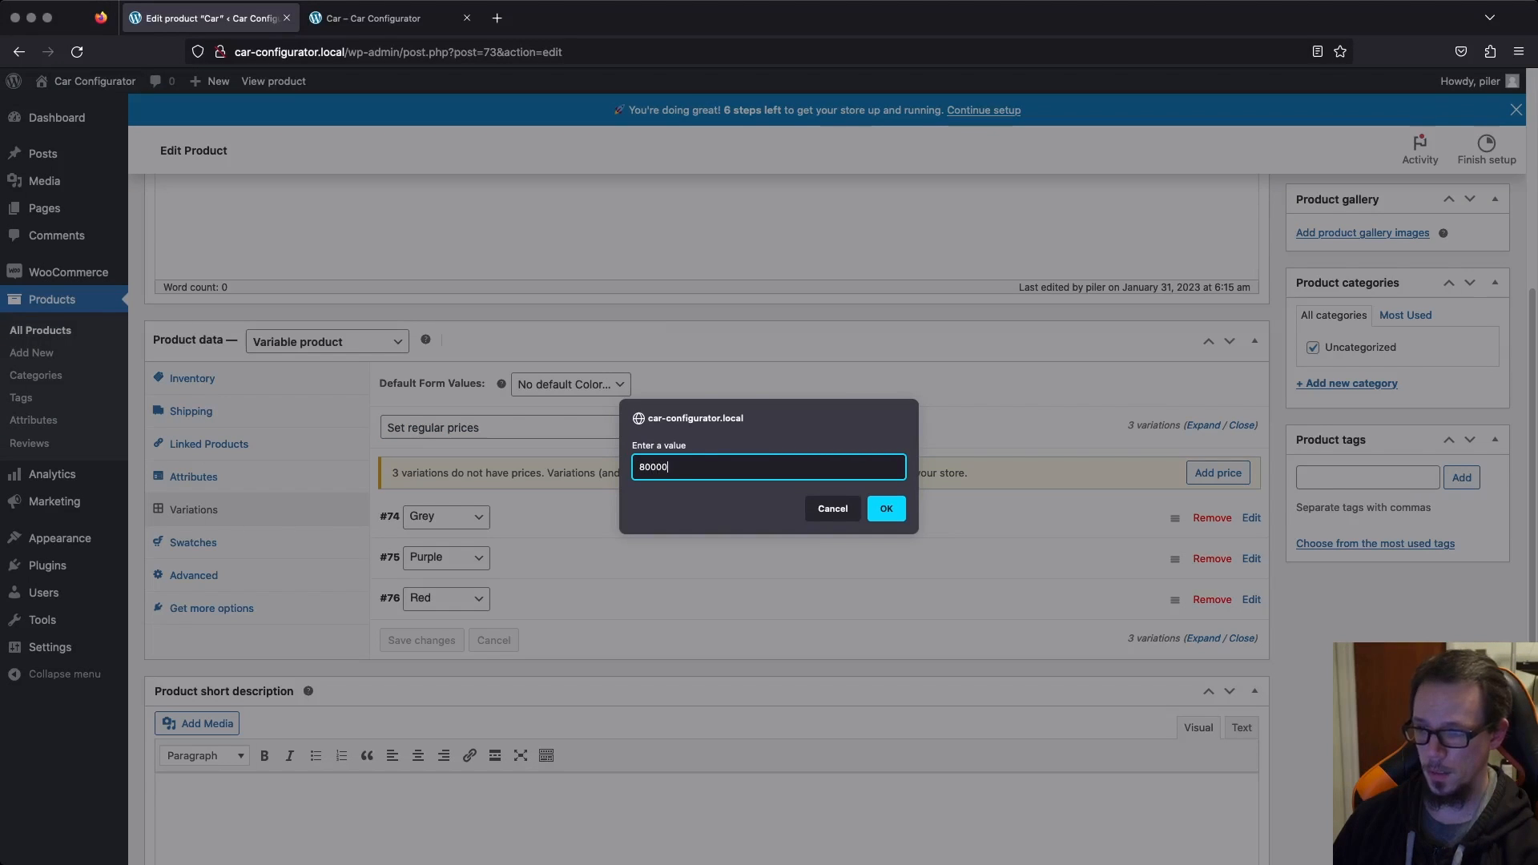
pyautogui.press('Return')
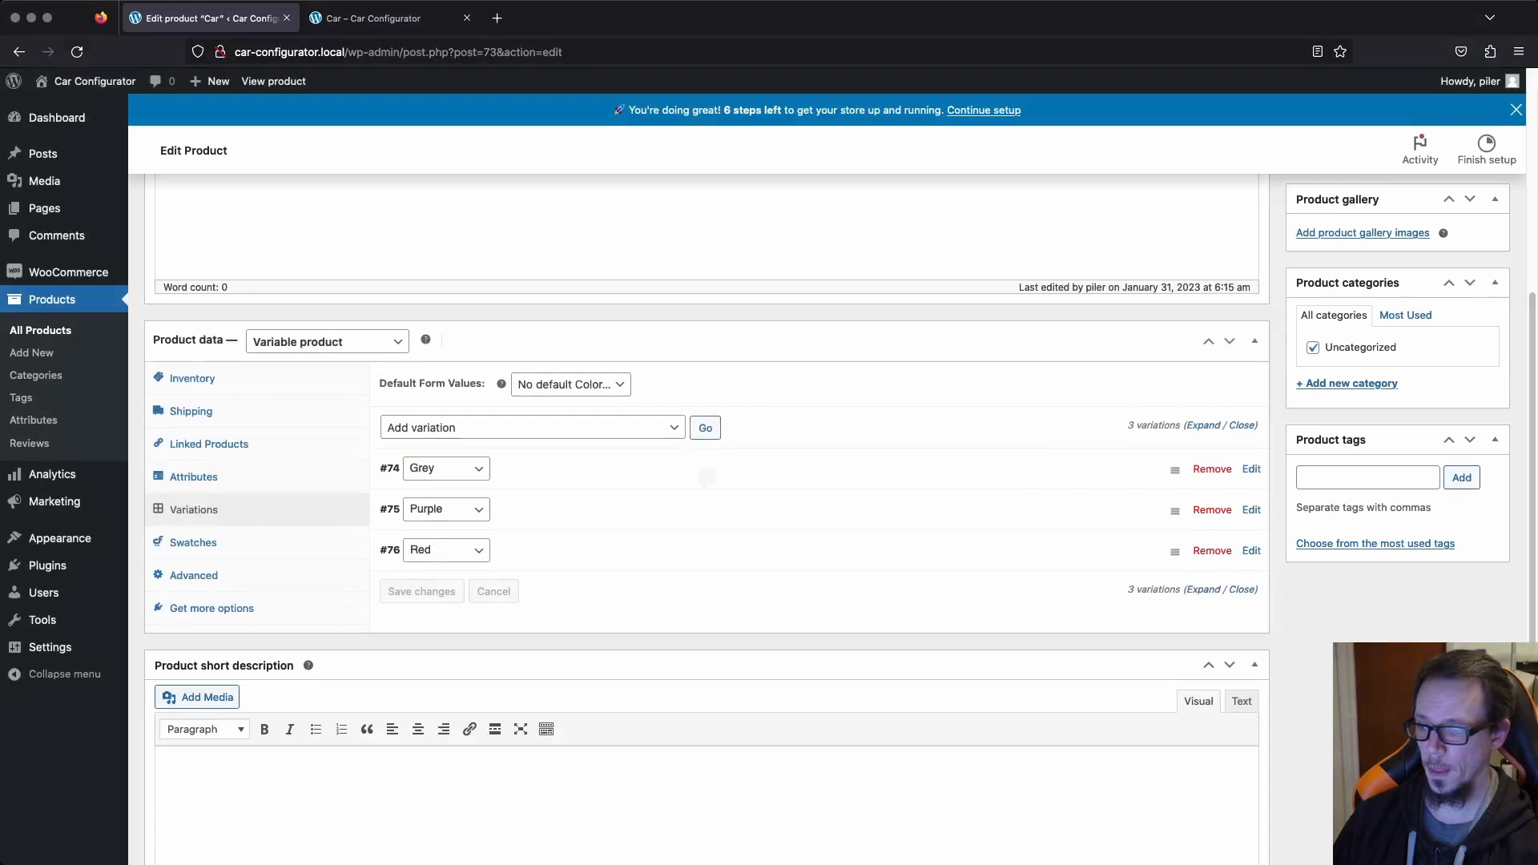
# Assign the media library image grey-1.jpg to the Grey variation.
pyautogui.click(1252, 469)
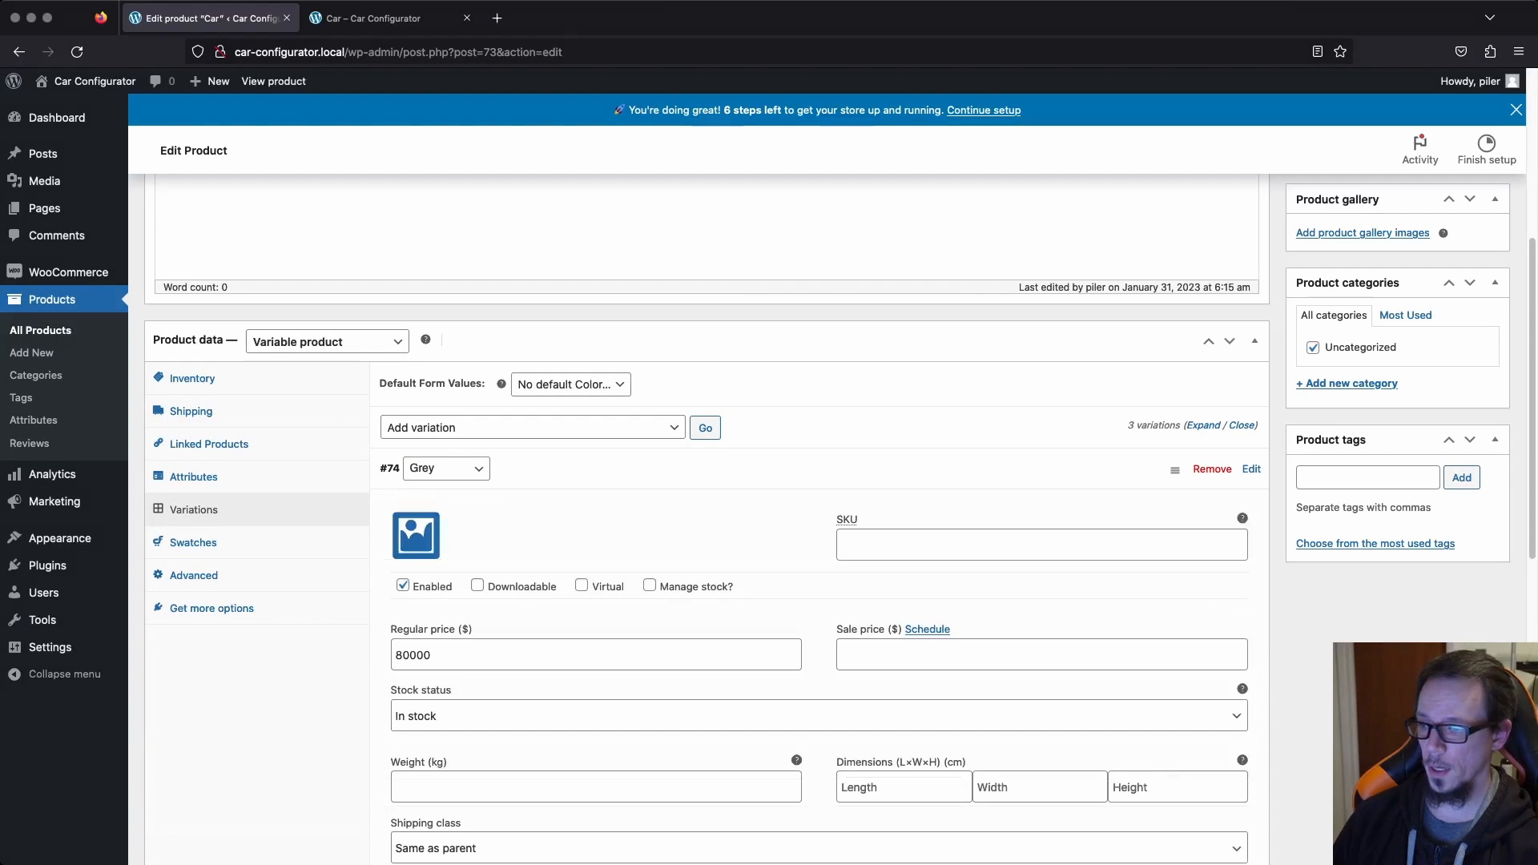
pyautogui.scroll(-1, 415, 481)
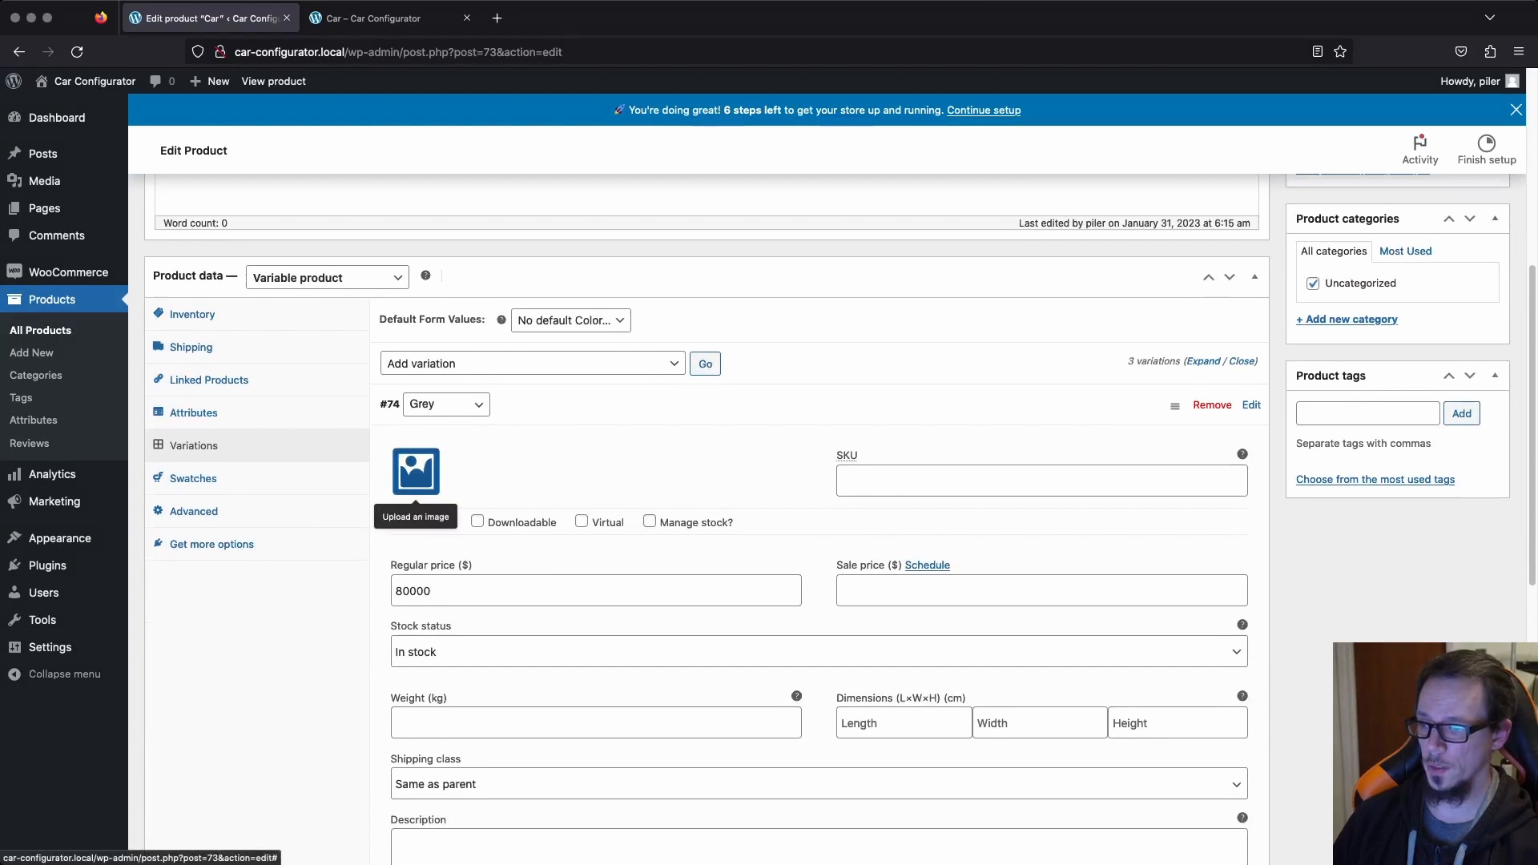
pyautogui.click(416, 472)
pyautogui.click(588, 282)
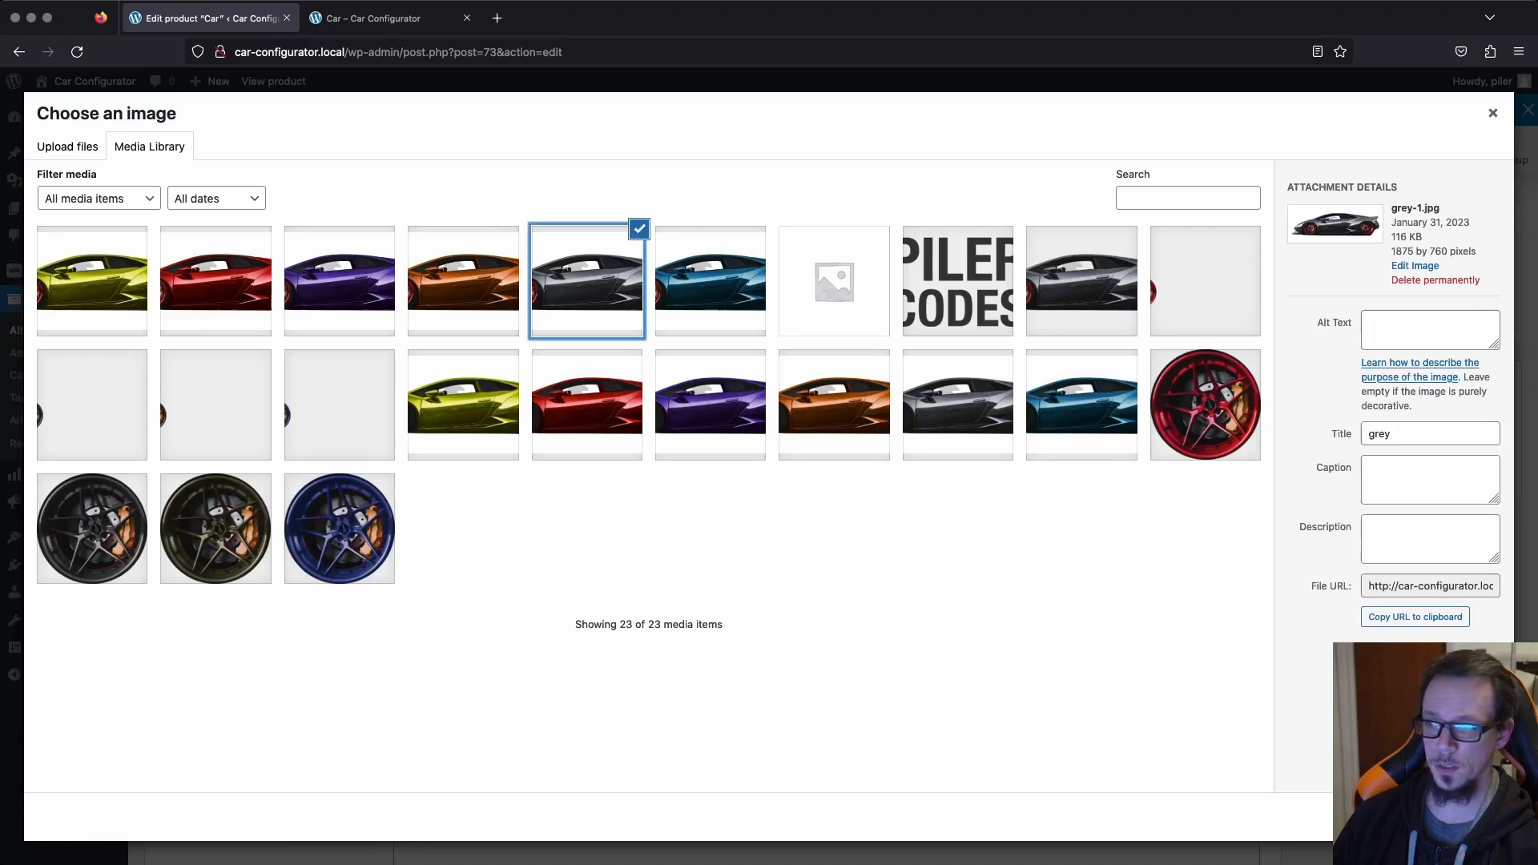
pyautogui.click(1444, 817)
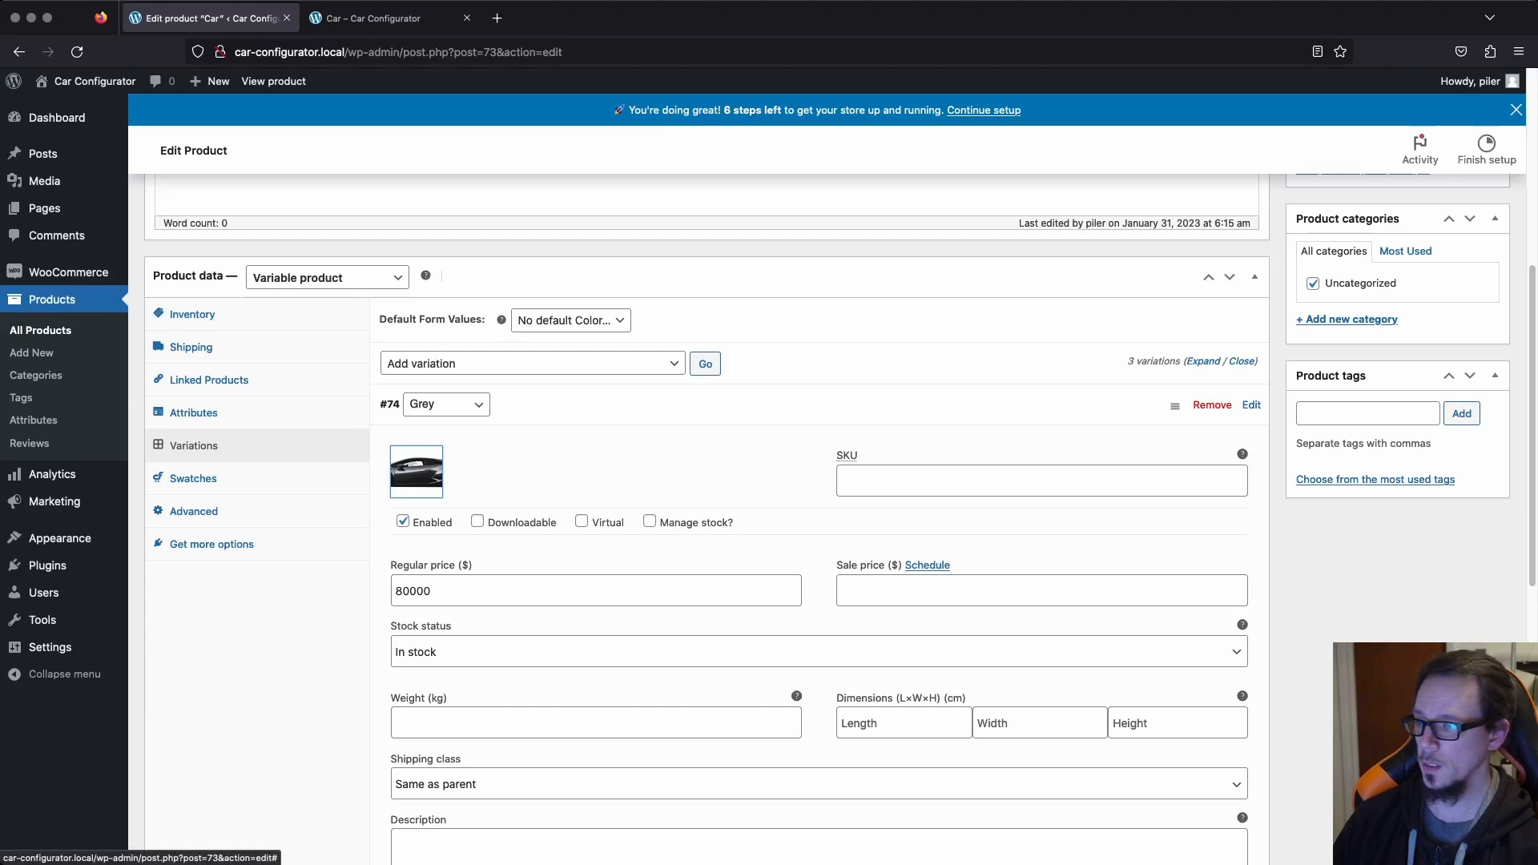
# Assign the media library image purple-1.jpg to the Purple variation.
pyautogui.scroll(-5, 839, 519)
pyautogui.click(1251, 567)
pyautogui.click(416, 632)
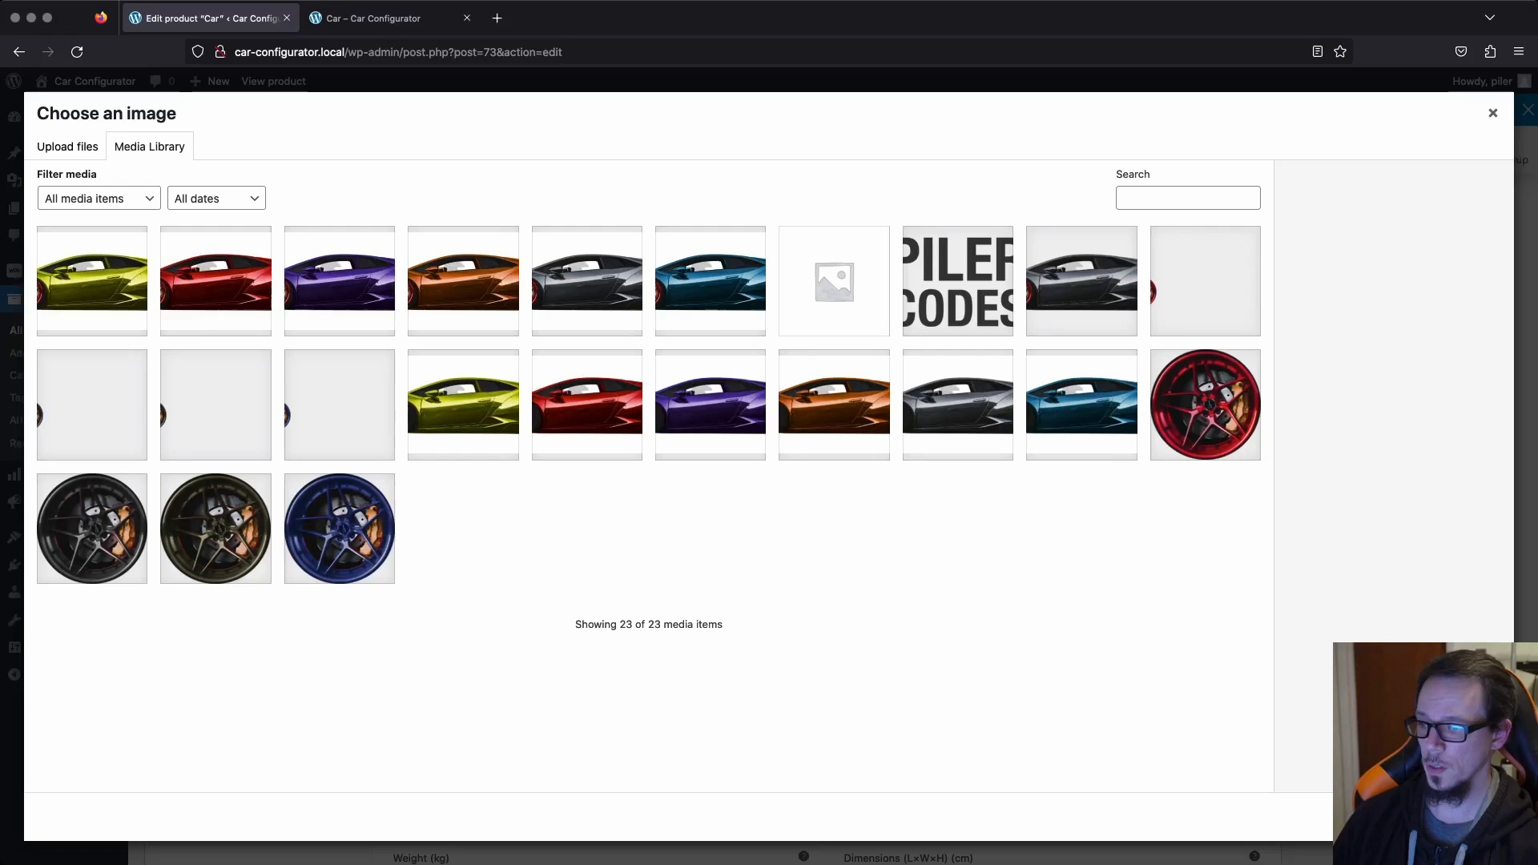
pyautogui.click(340, 281)
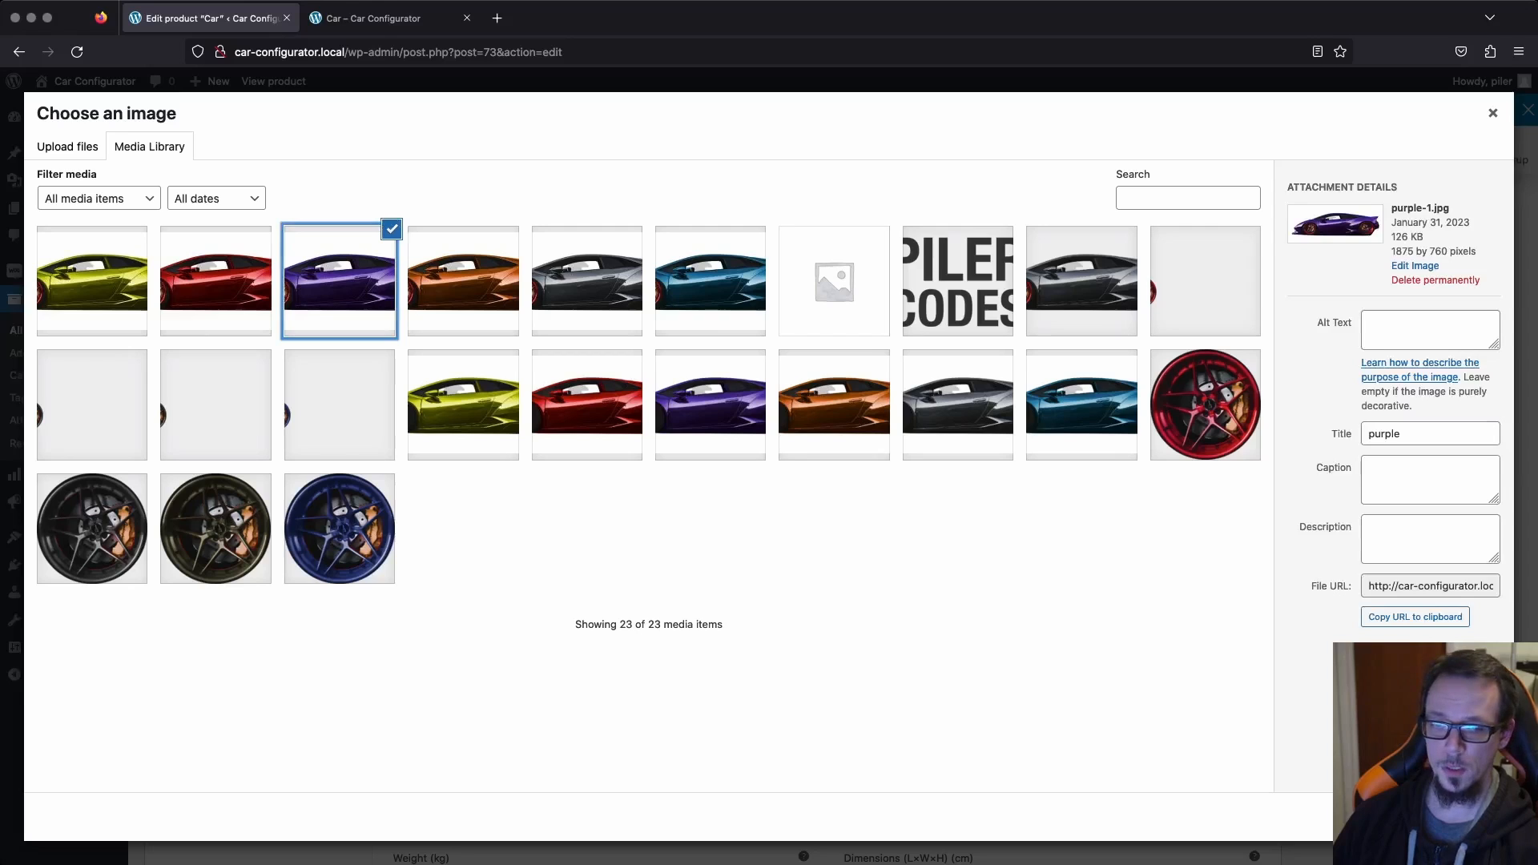
pyautogui.click(1444, 817)
# Assign the media library image red-1.jpg to the Red variation.
pyautogui.scroll(-6, 840, 520)
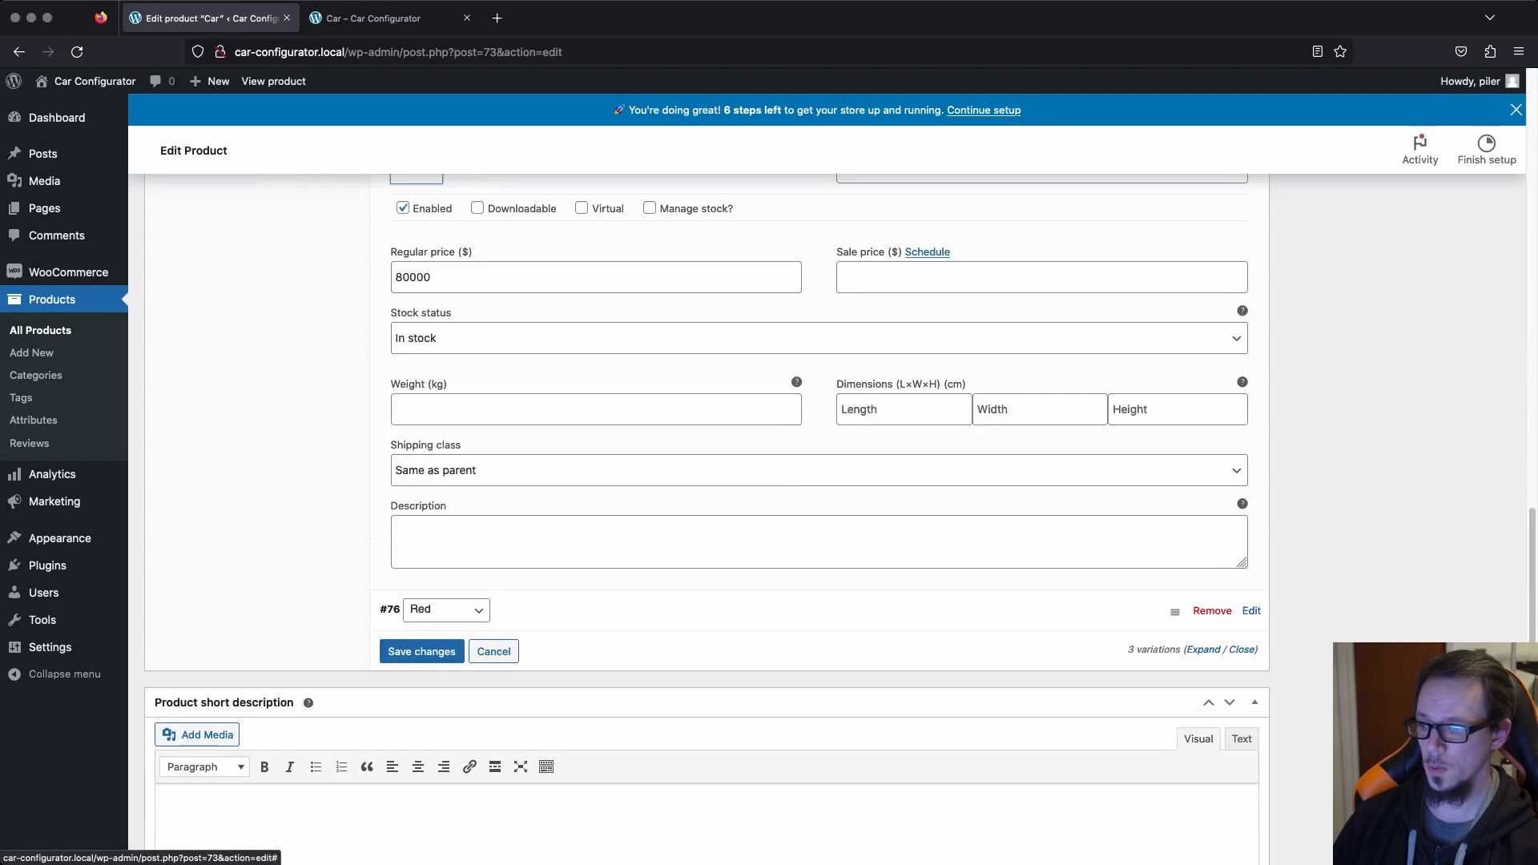
pyautogui.click(1251, 611)
pyautogui.click(418, 597)
pyautogui.click(216, 281)
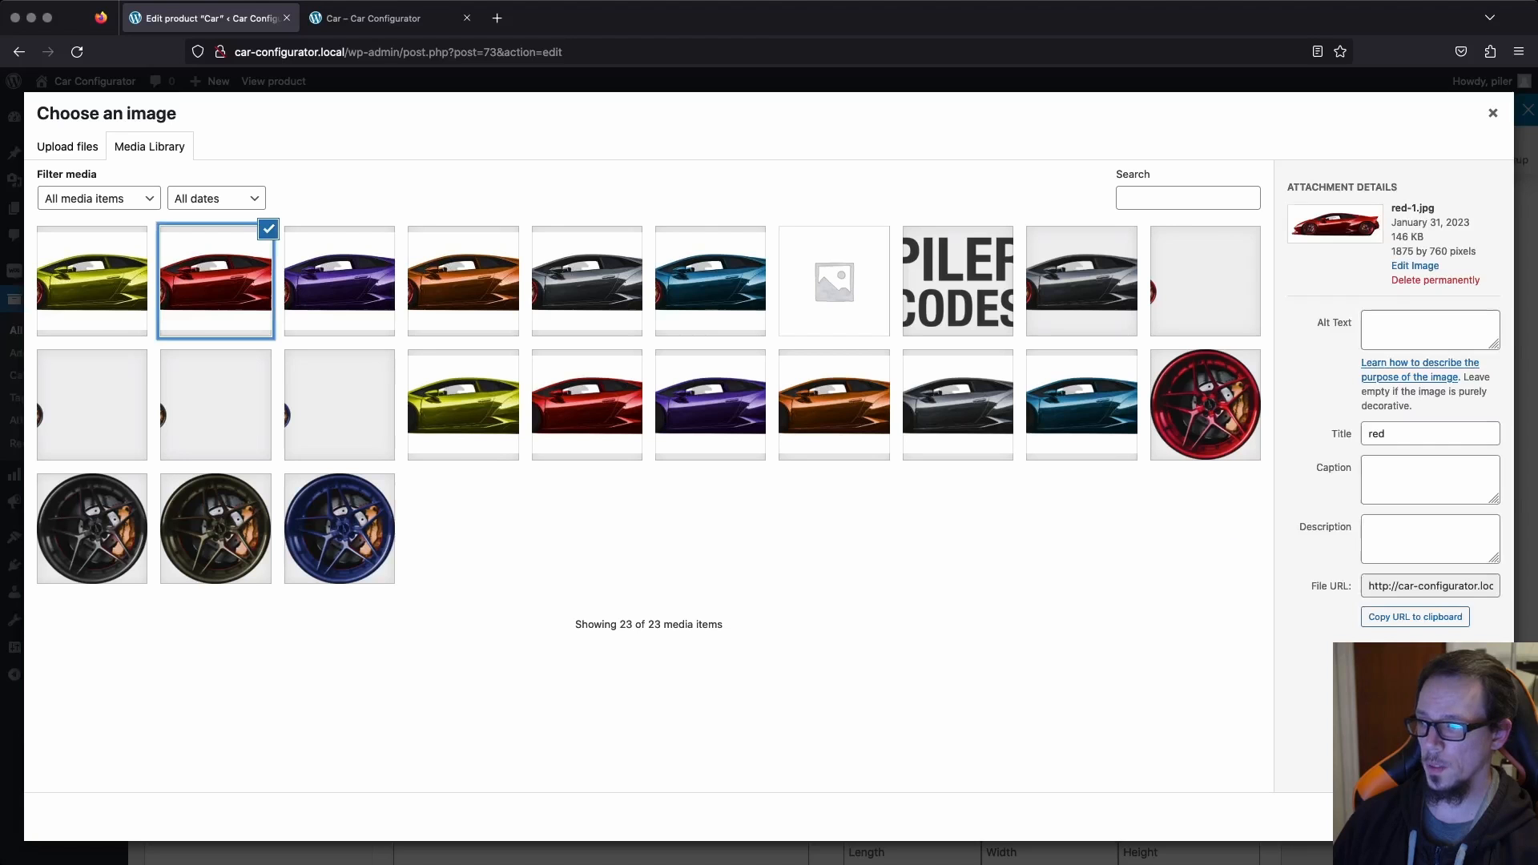
pyautogui.click(1444, 817)
# Set grey-1.jpg as the main product image of the Car product and update the product.
pyautogui.scroll(8, 1444, 817)
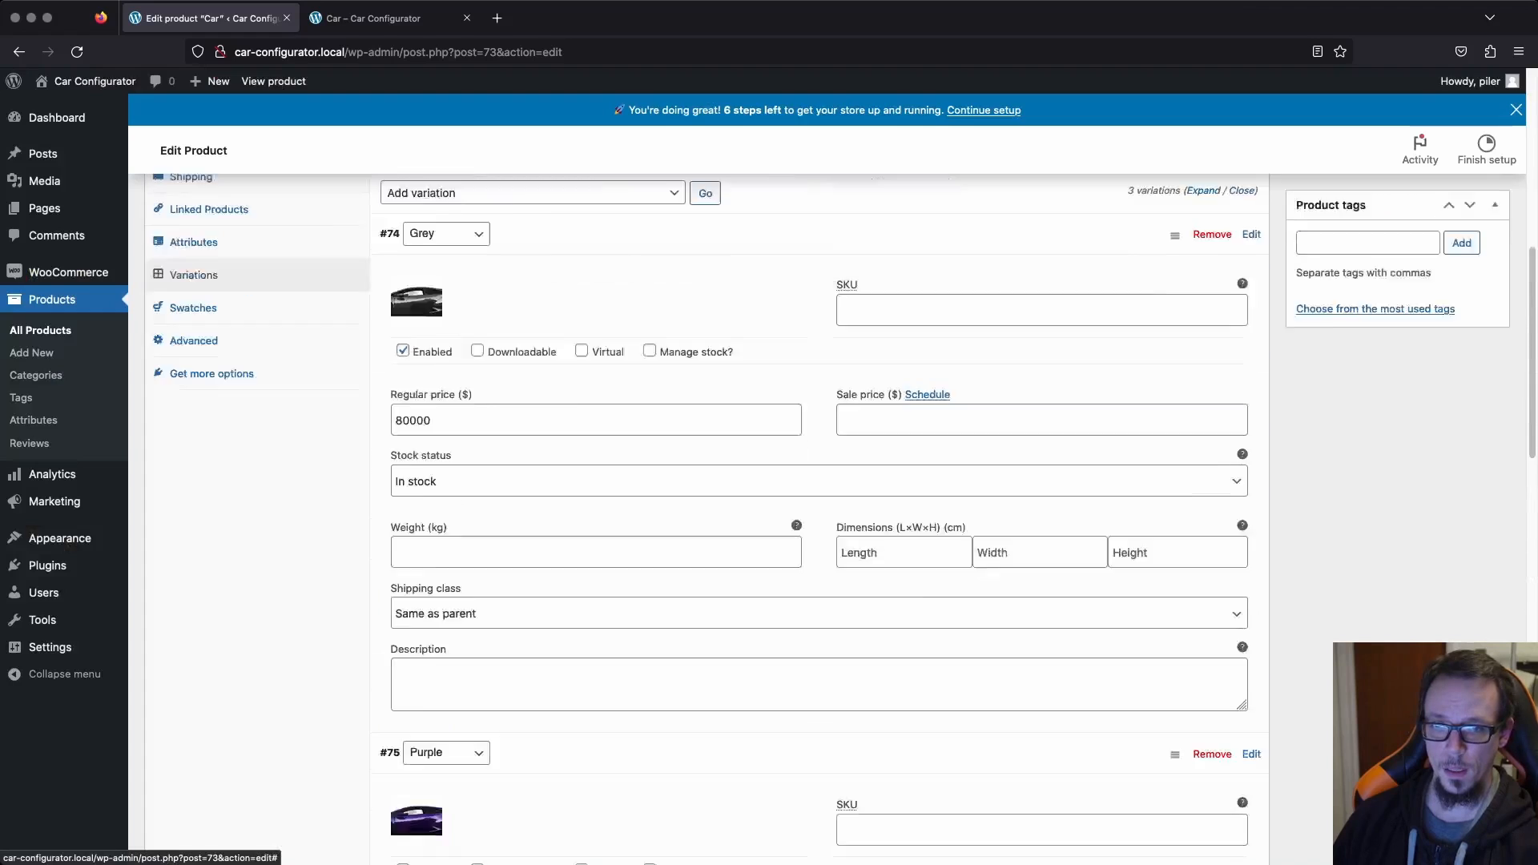
pyautogui.scroll(3, 705, 513)
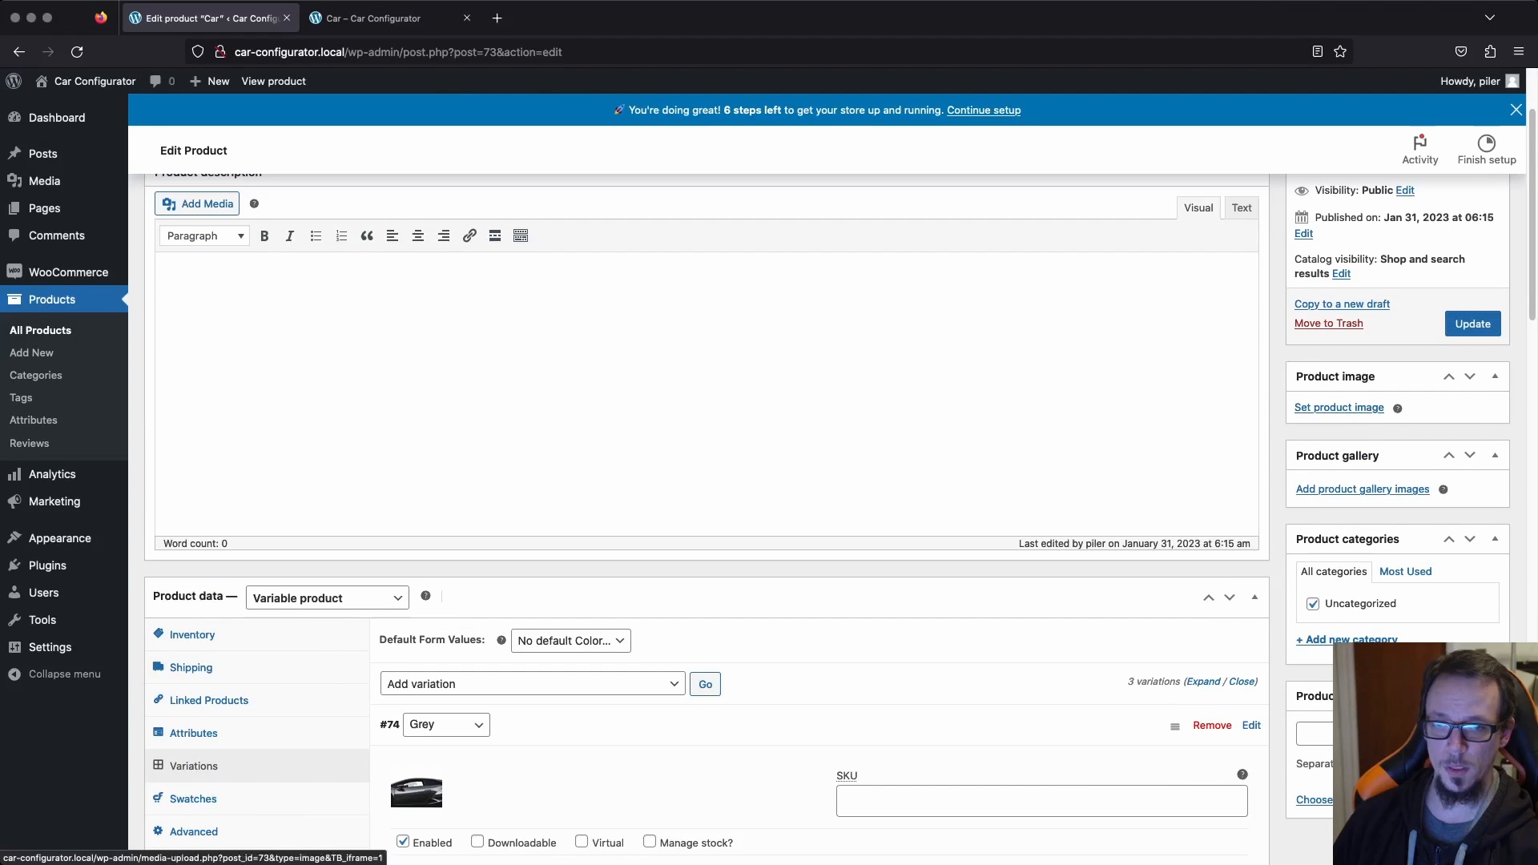
pyautogui.click(1338, 407)
pyautogui.click(587, 281)
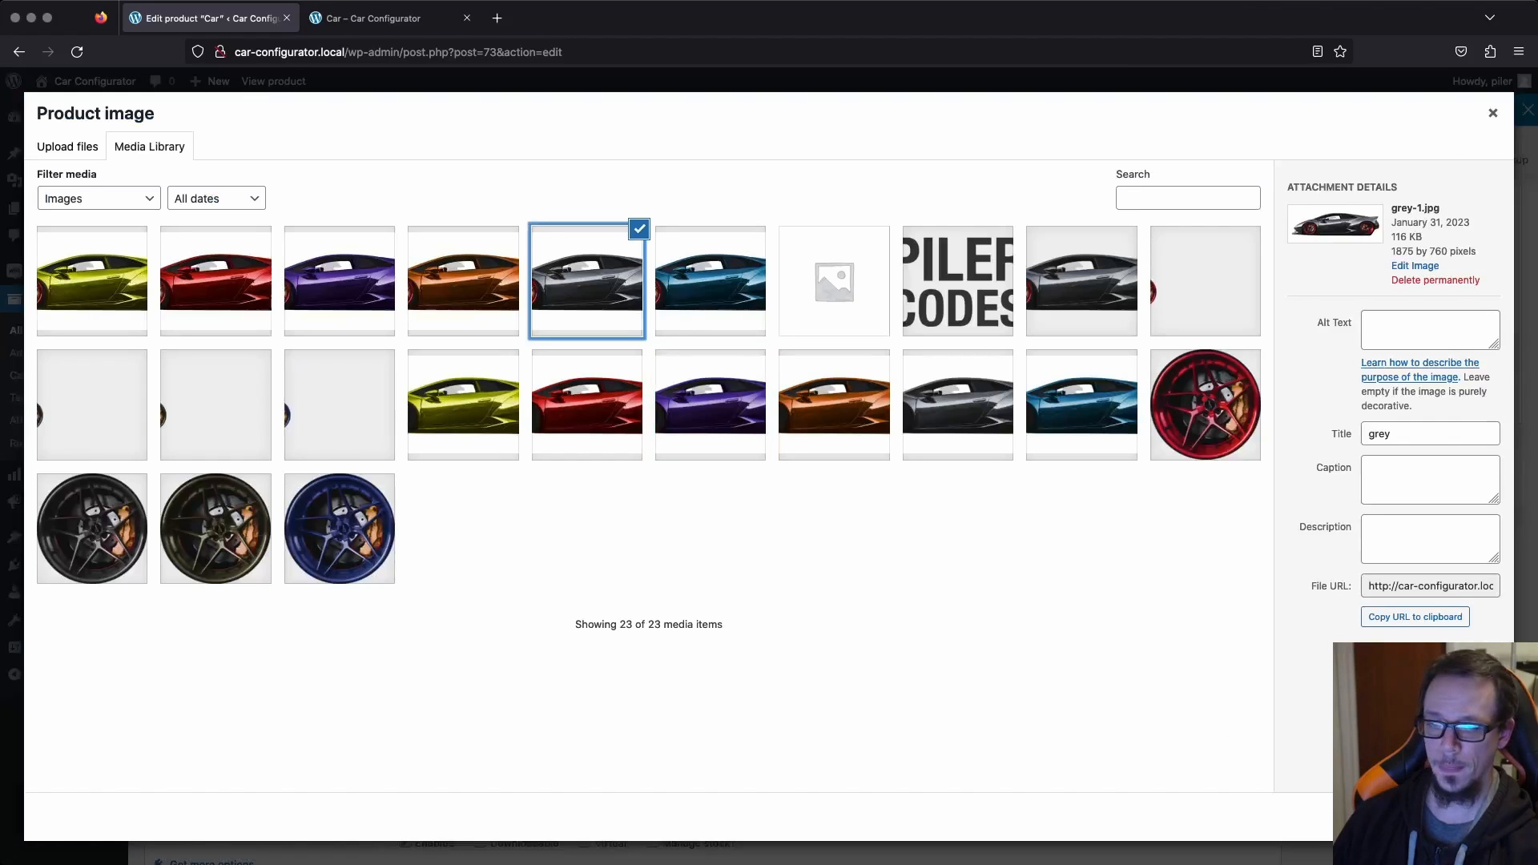
pyautogui.click(1445, 817)
pyautogui.scroll(-4, 833, 513)
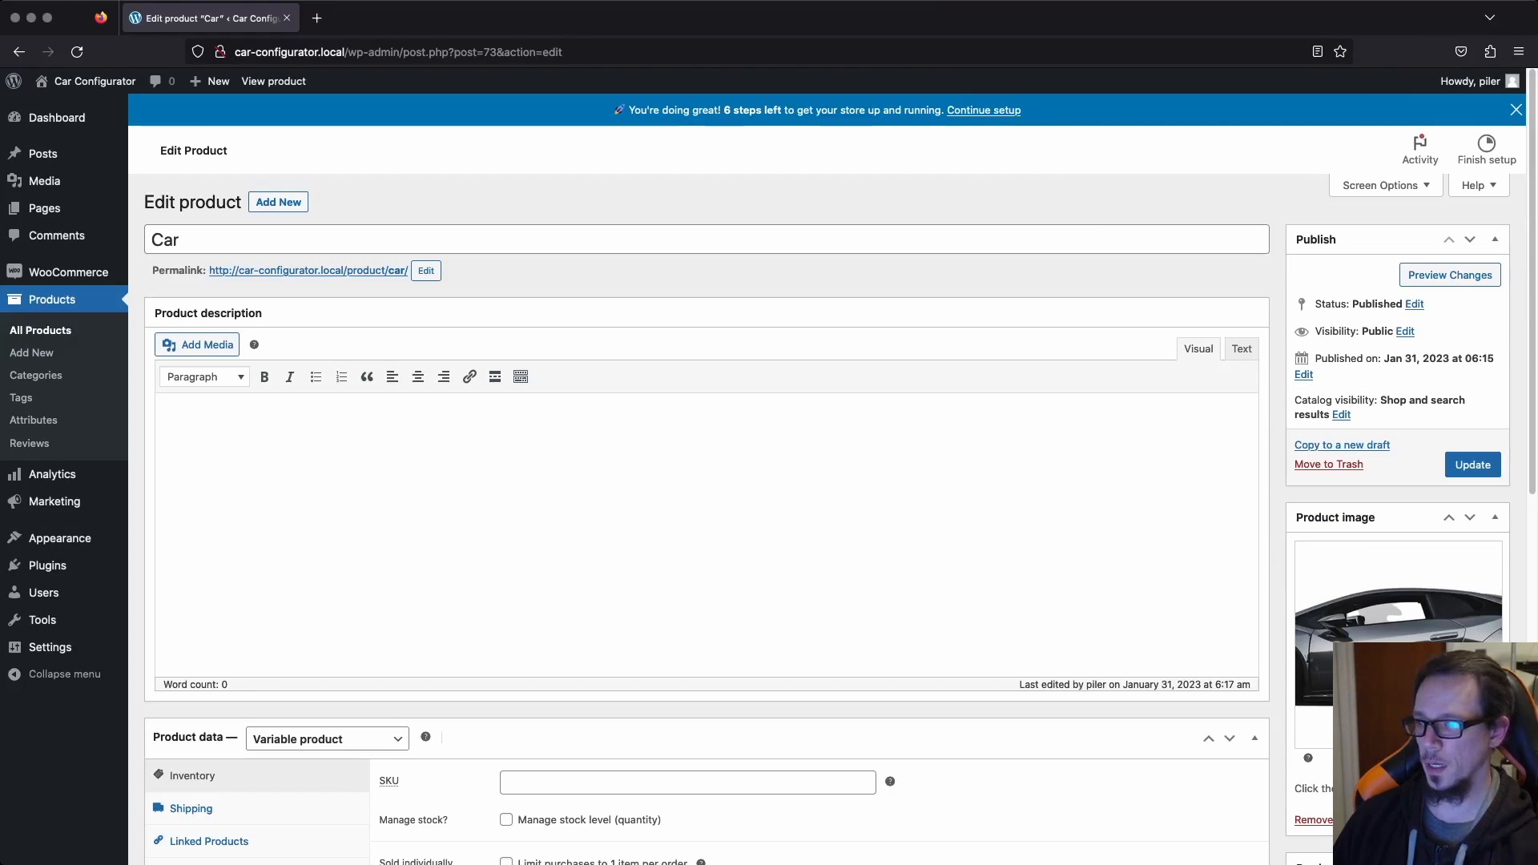
# View the Car product page in the store, try the Grey, Purple and Red options, and clear the selection.
pyautogui.click(308, 270)
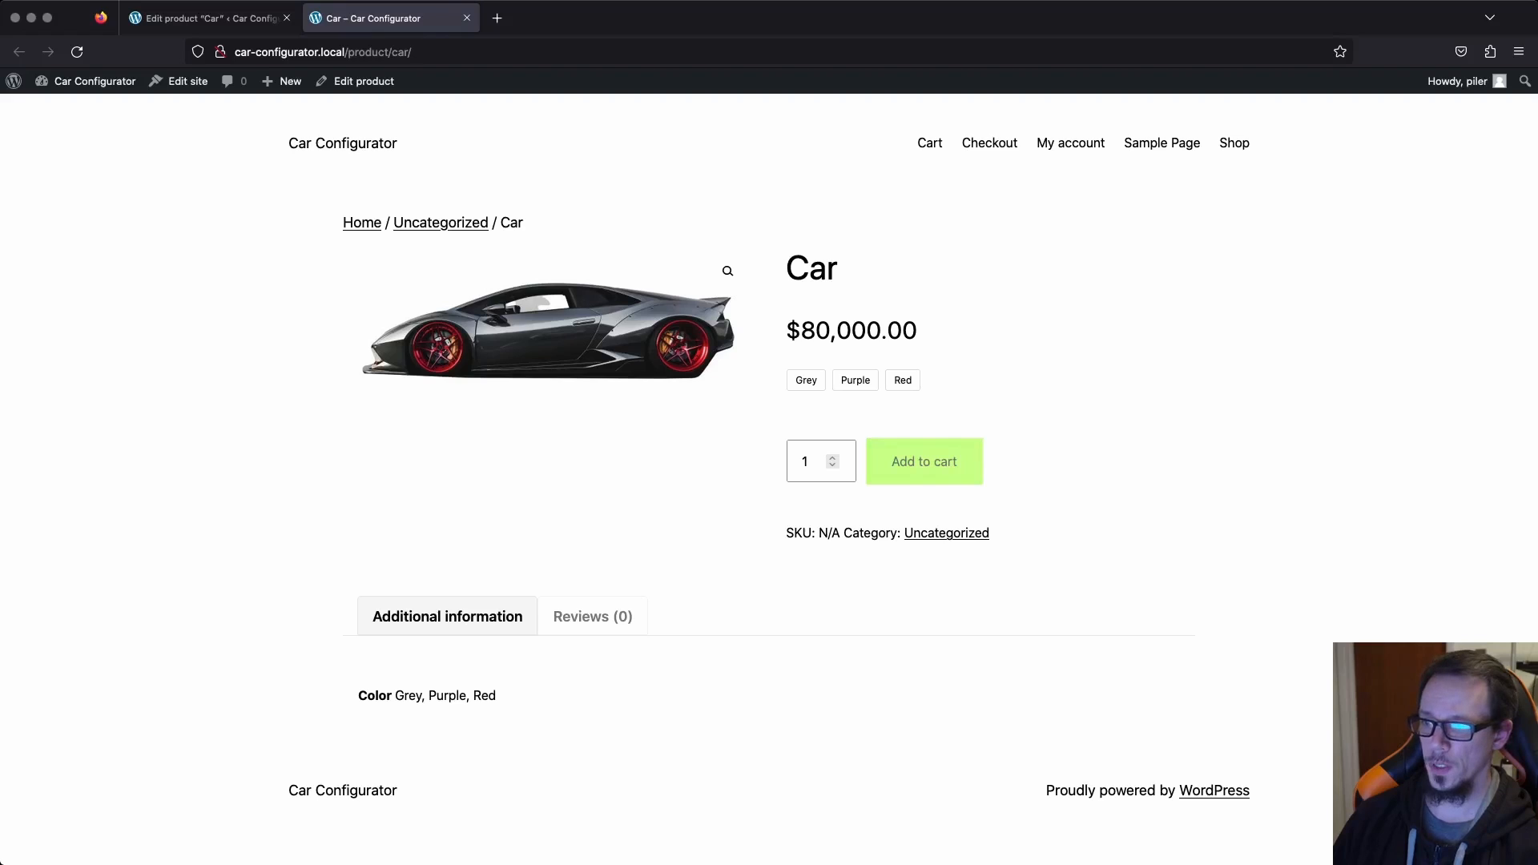
pyautogui.click(806, 380)
pyautogui.click(855, 381)
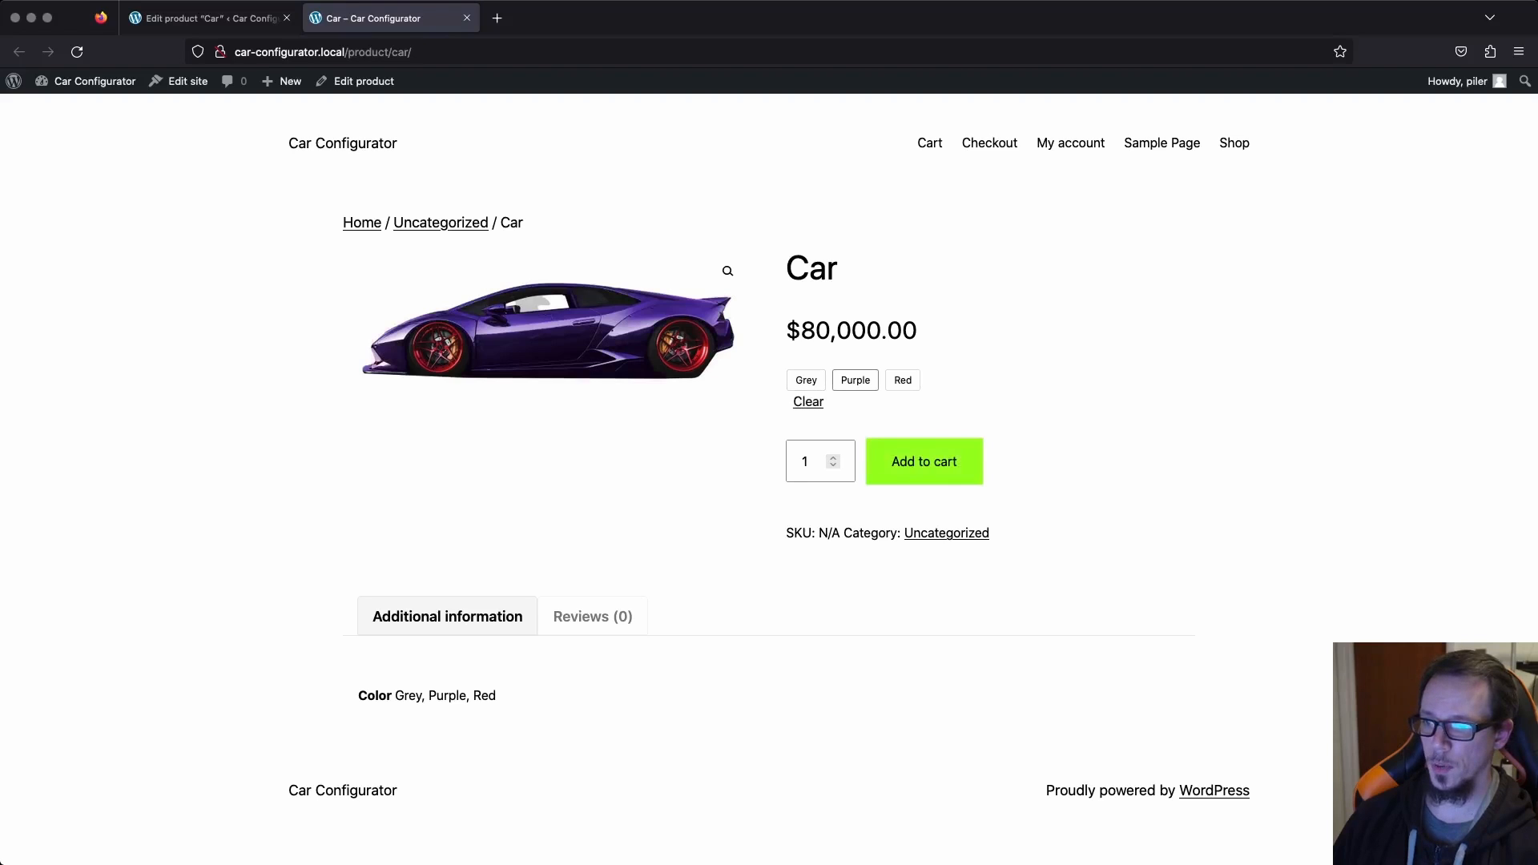
pyautogui.click(903, 380)
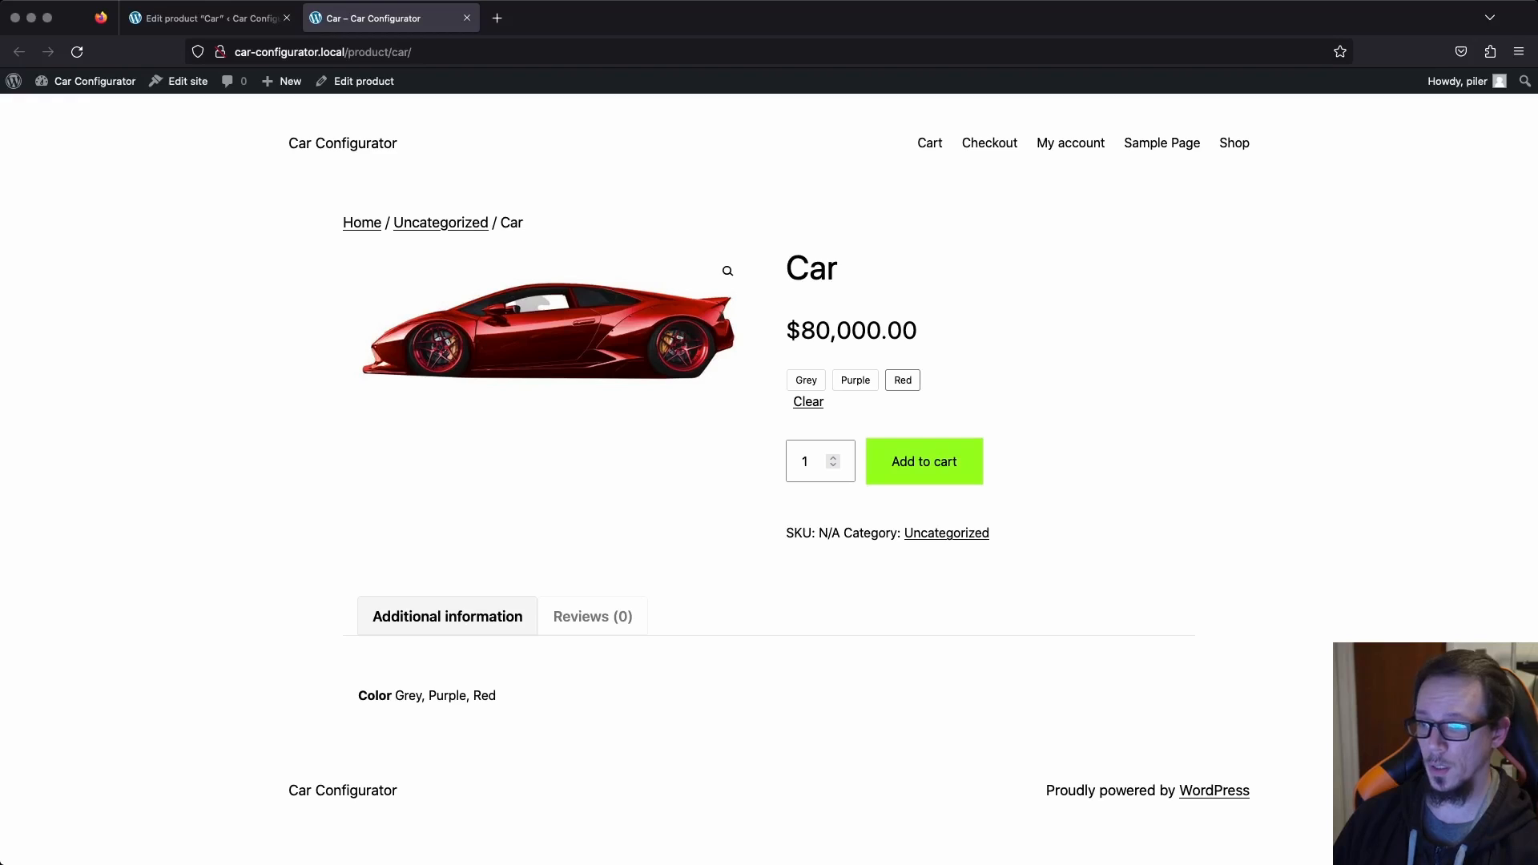
pyautogui.click(856, 380)
pyautogui.click(805, 380)
pyautogui.click(855, 380)
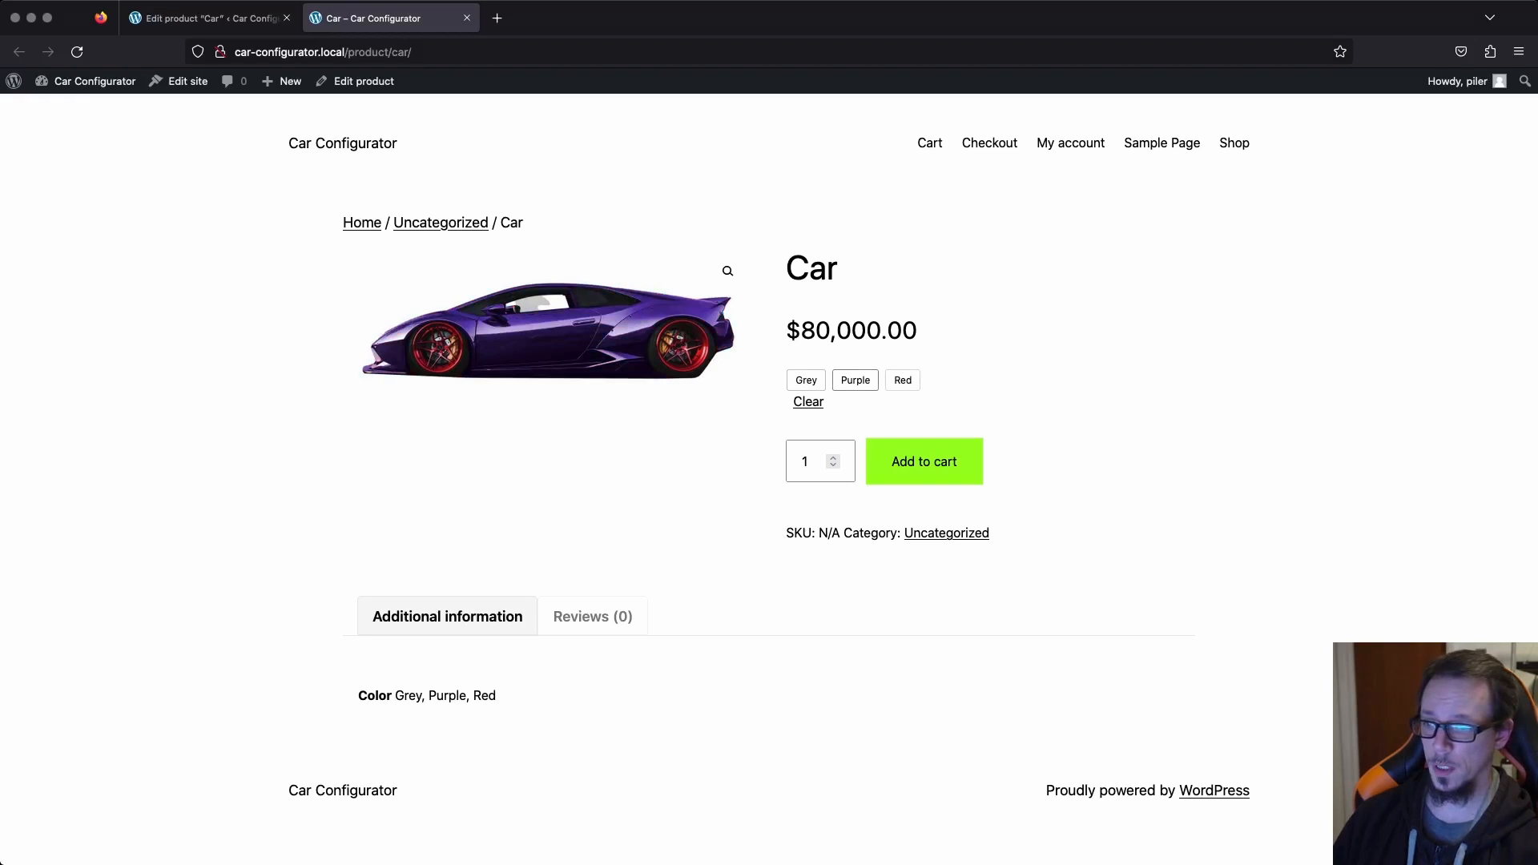
pyautogui.click(903, 380)
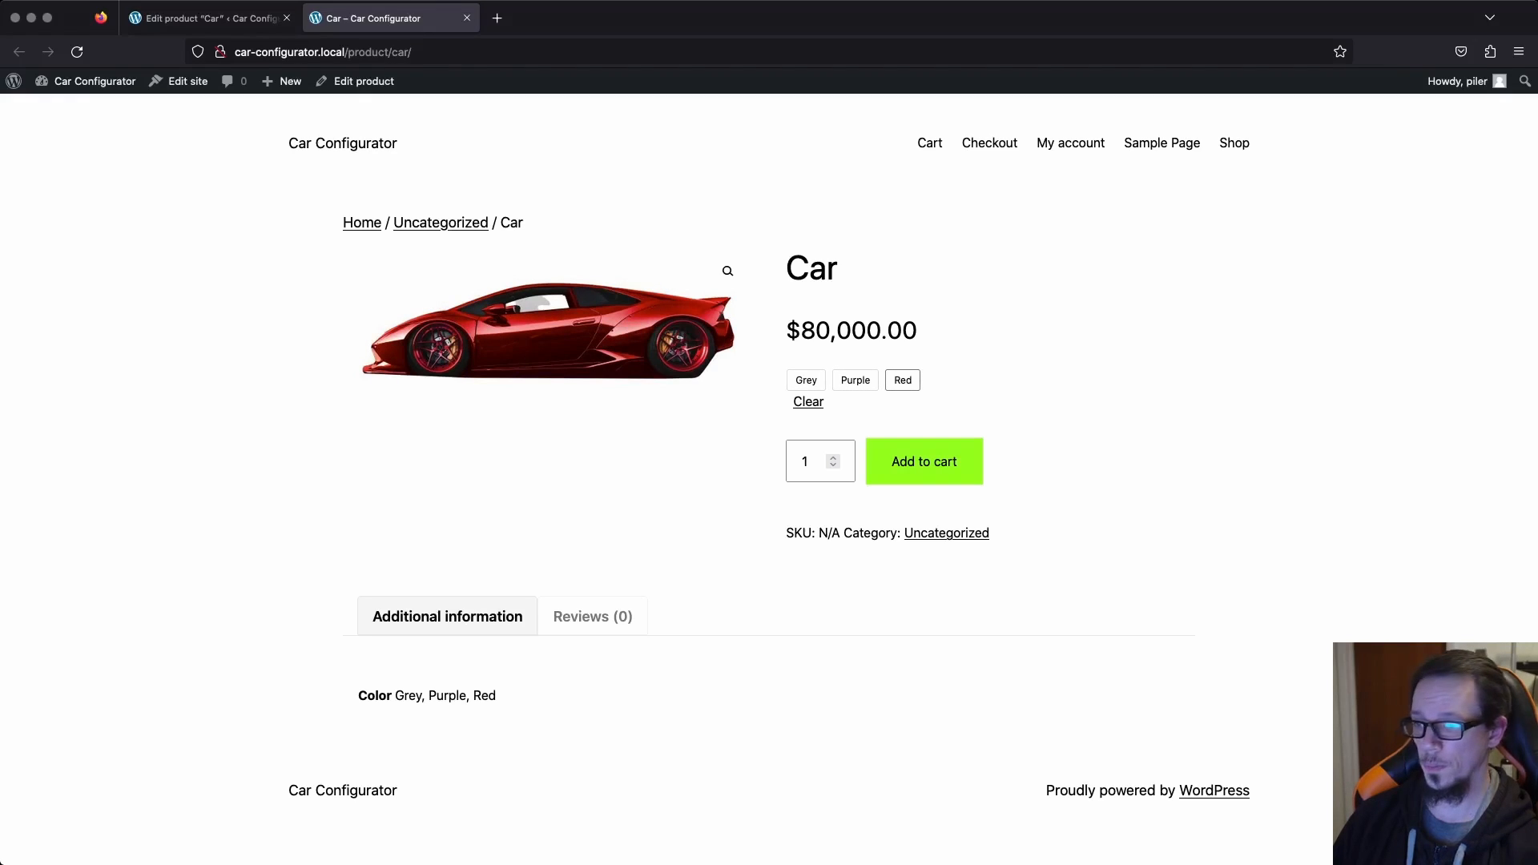
pyautogui.click(805, 380)
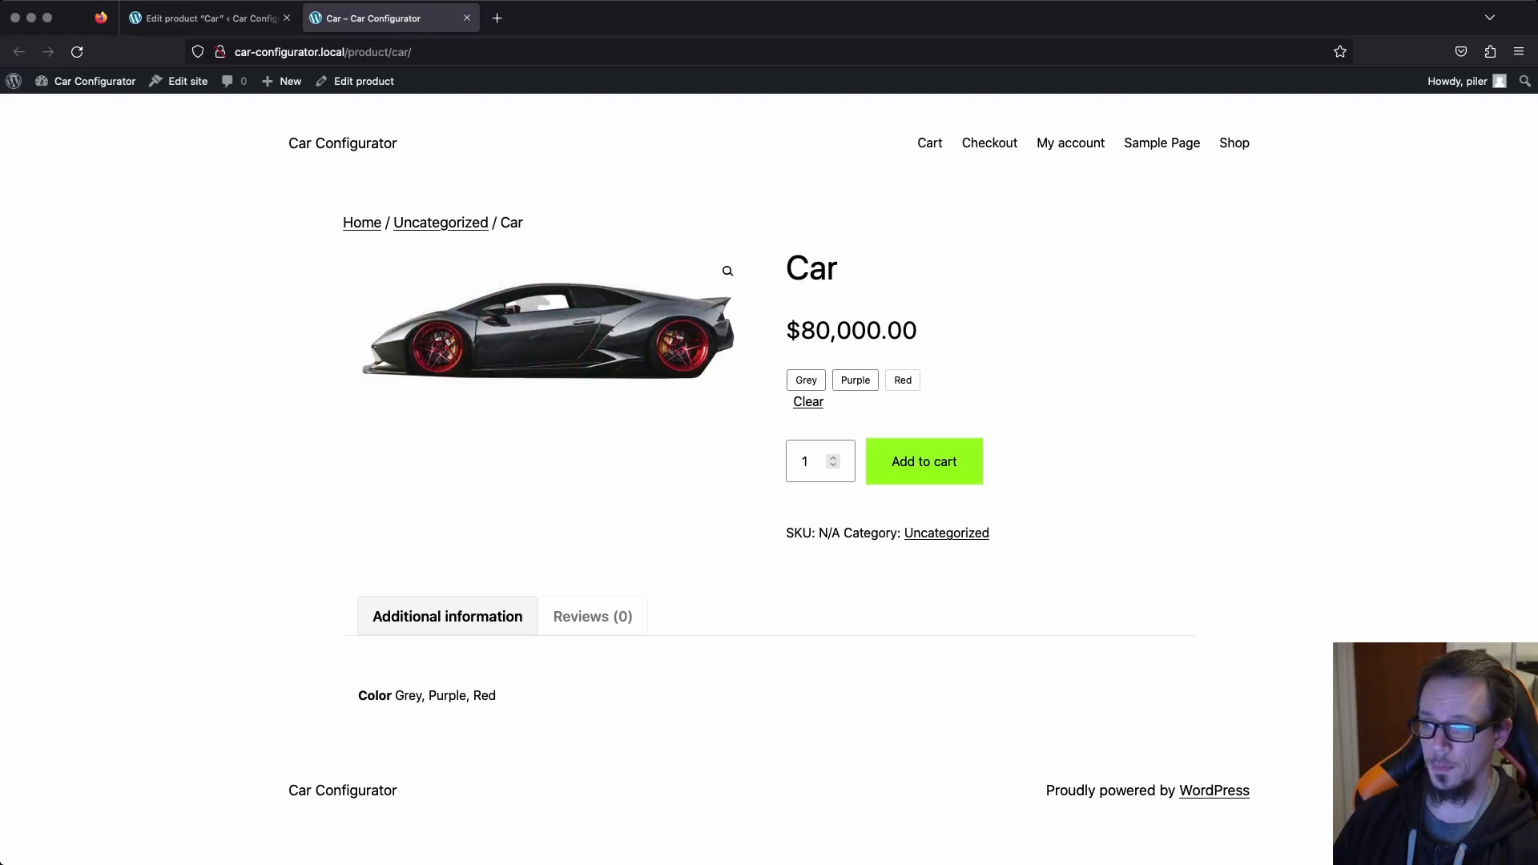
pyautogui.click(855, 381)
pyautogui.click(903, 381)
pyautogui.click(856, 380)
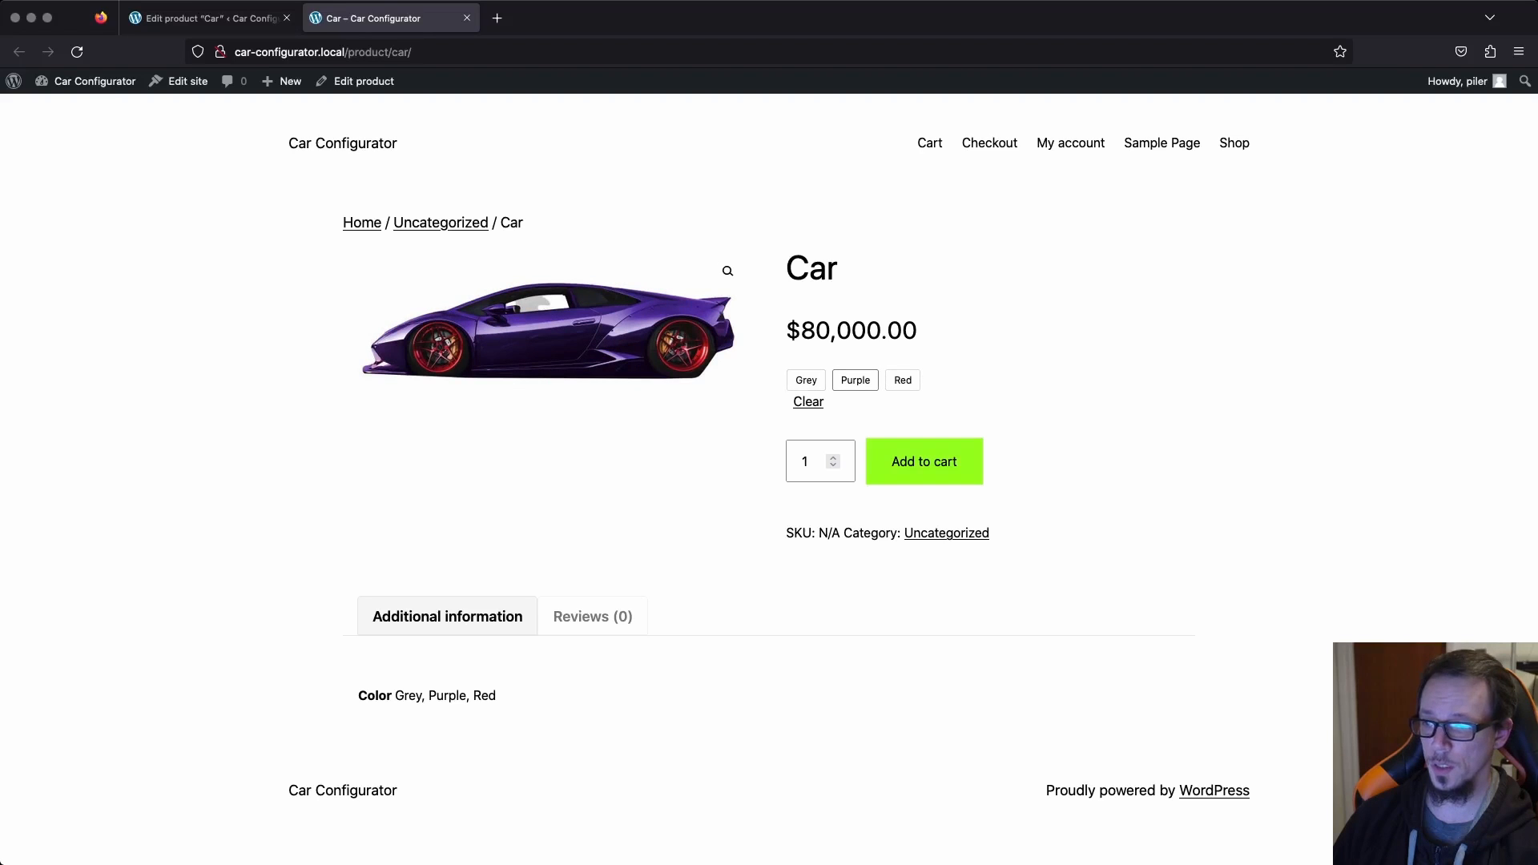
pyautogui.click(806, 380)
pyautogui.click(809, 402)
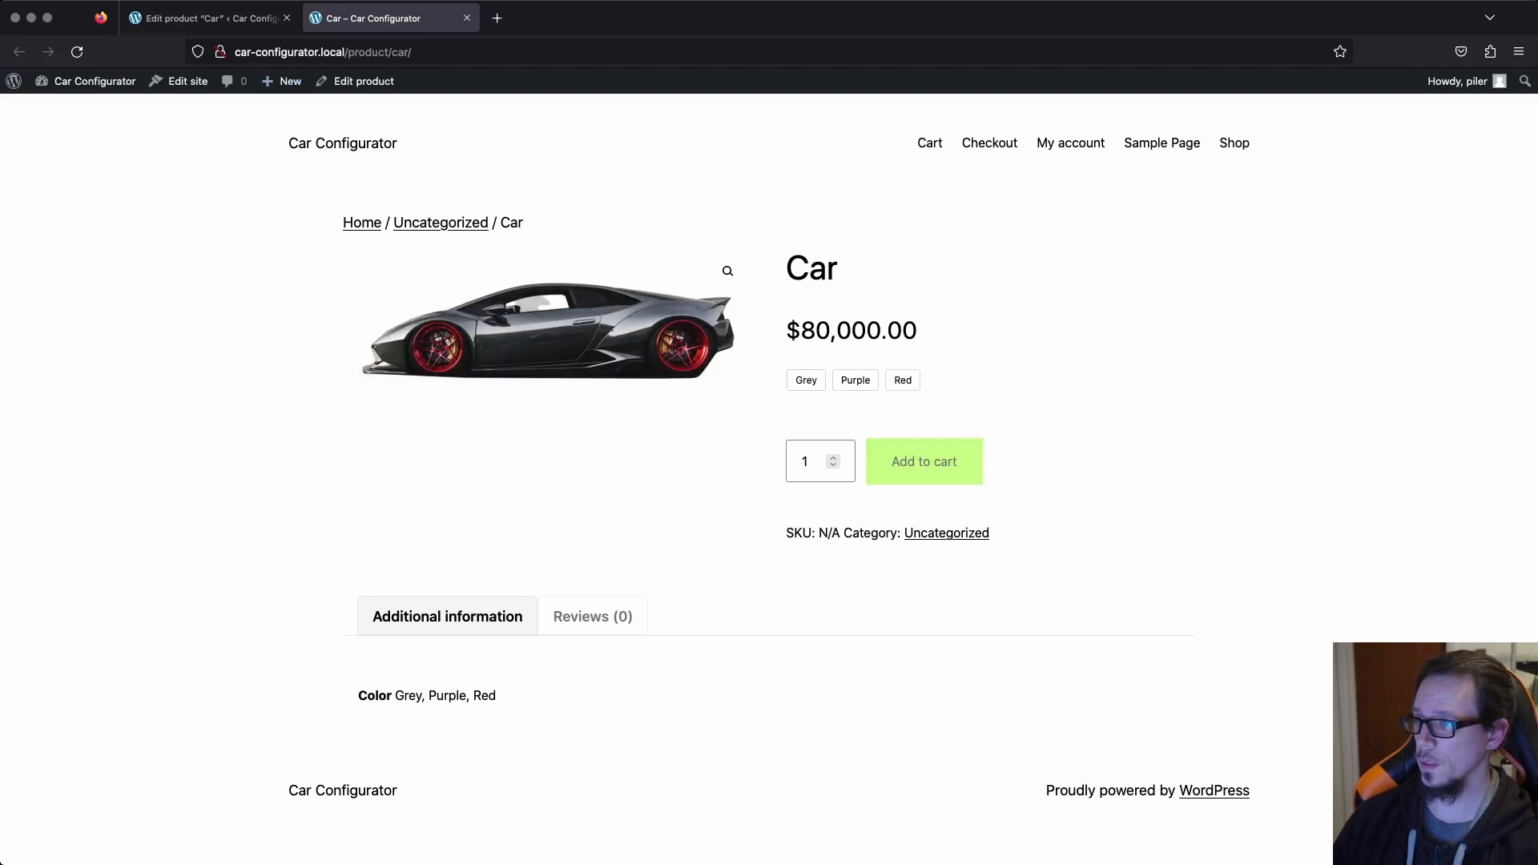
# Return to editing the Car product and set the Color attribute's swatch type to Color.
pyautogui.click(210, 18)
pyautogui.scroll(-5, 697, 481)
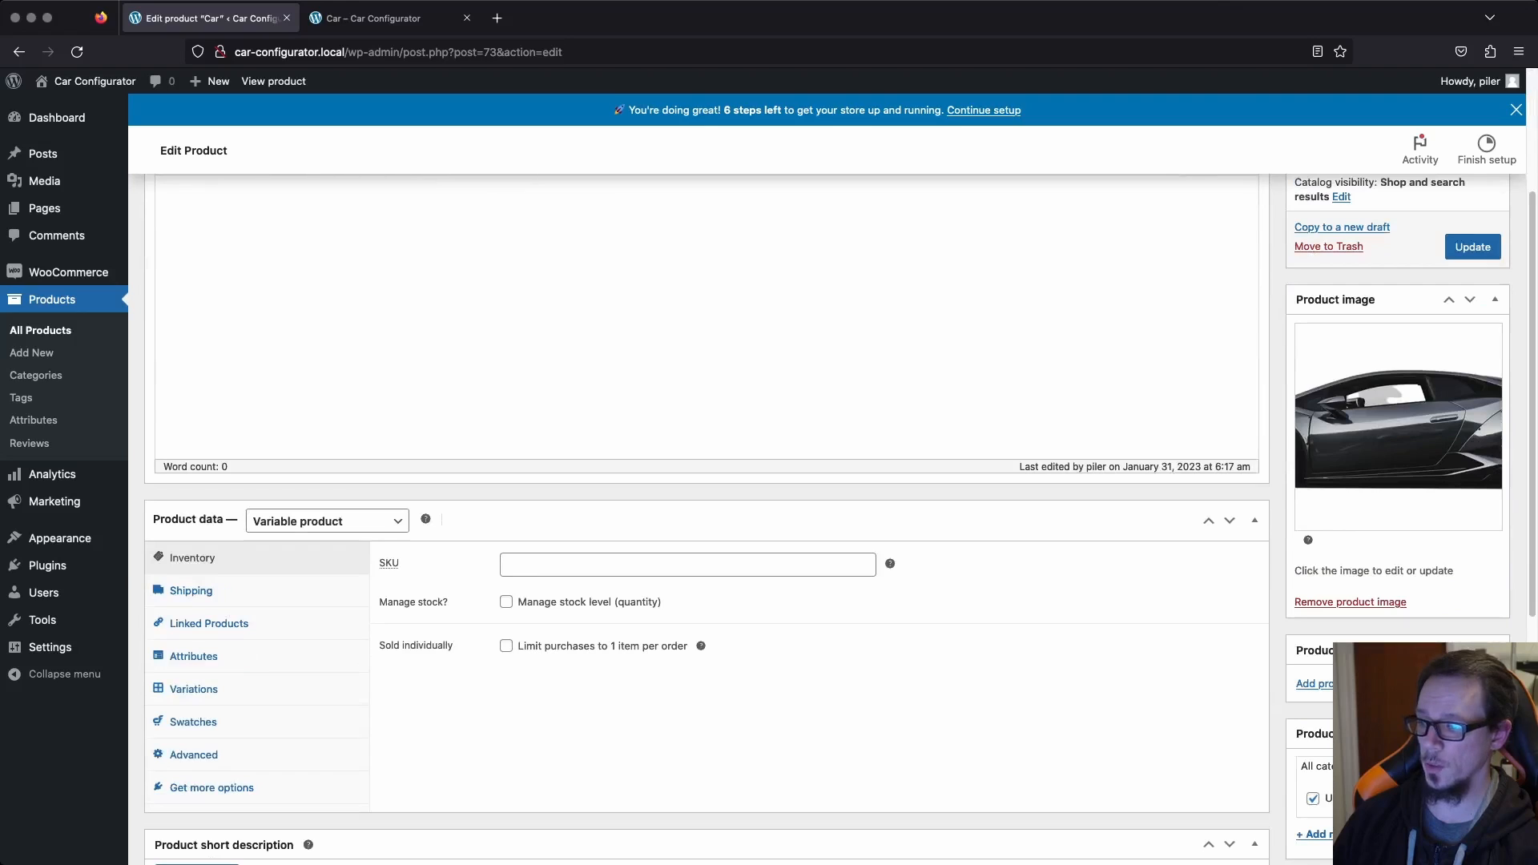
pyautogui.scroll(-3, 697, 480)
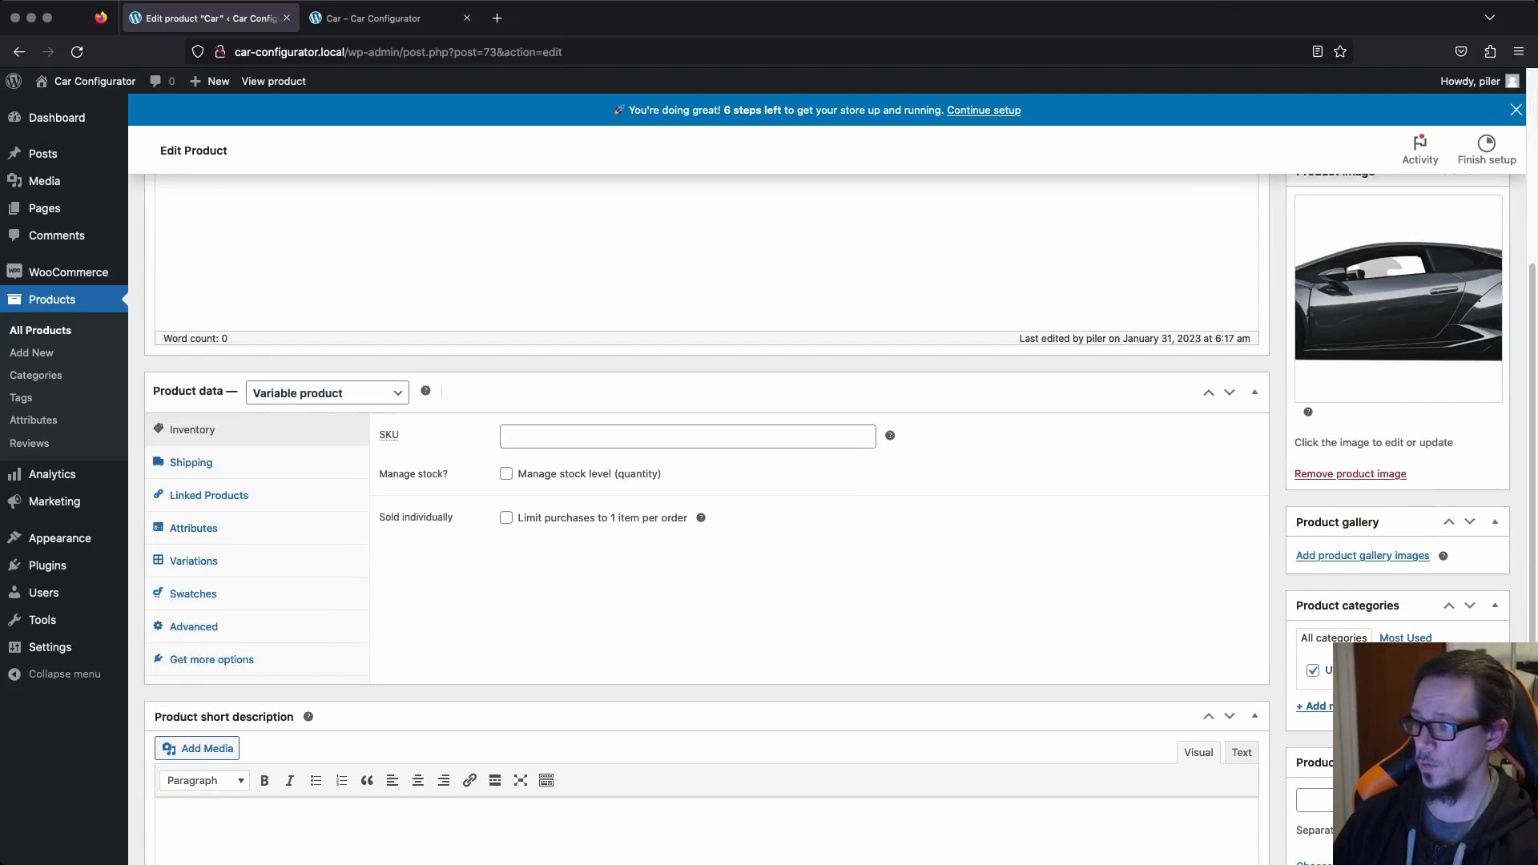
pyautogui.click(193, 594)
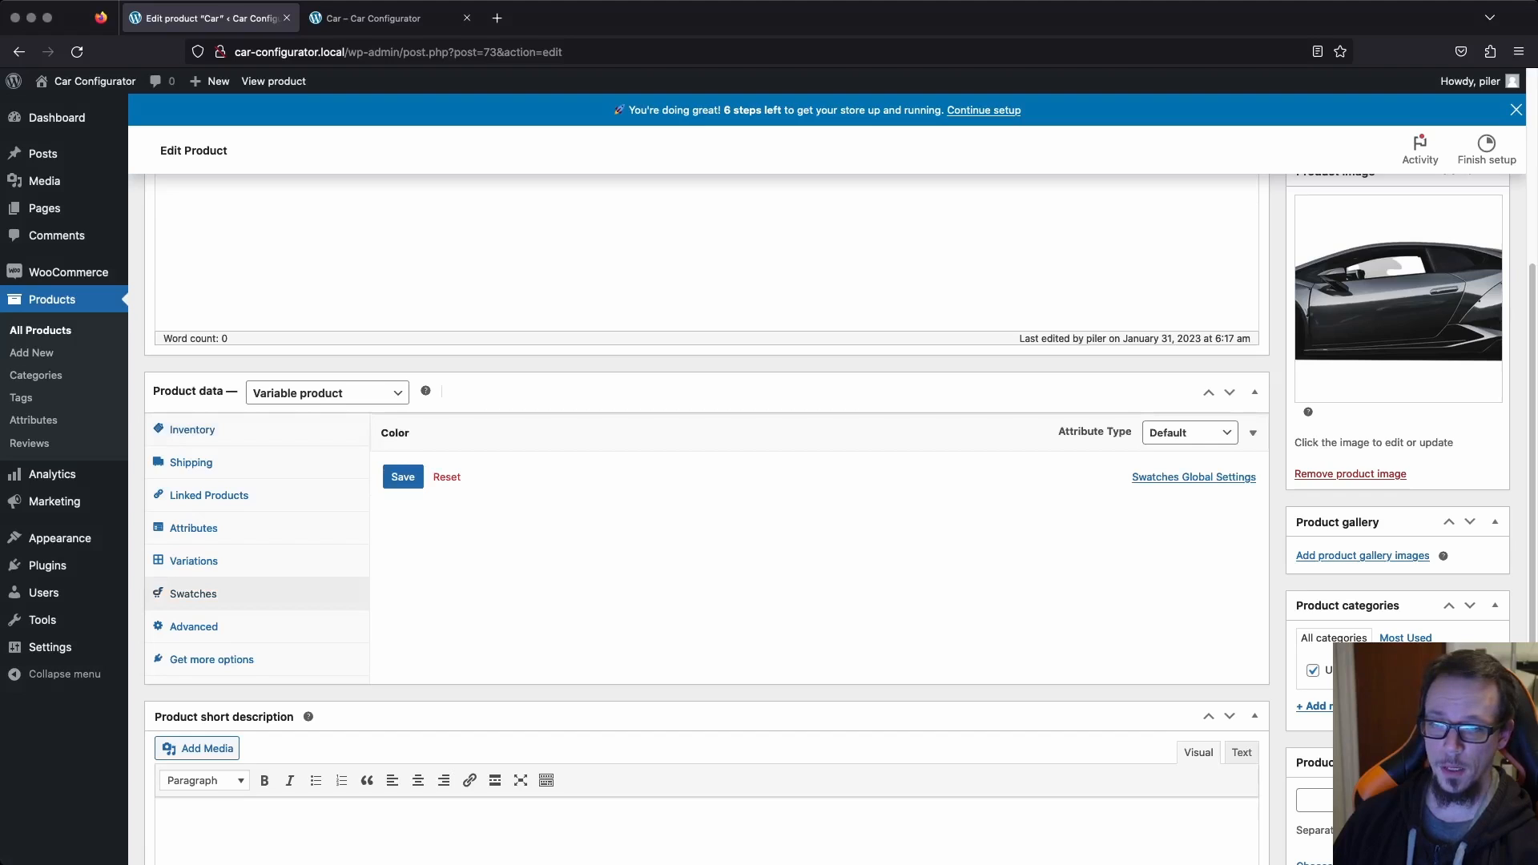
pyautogui.click(1189, 433)
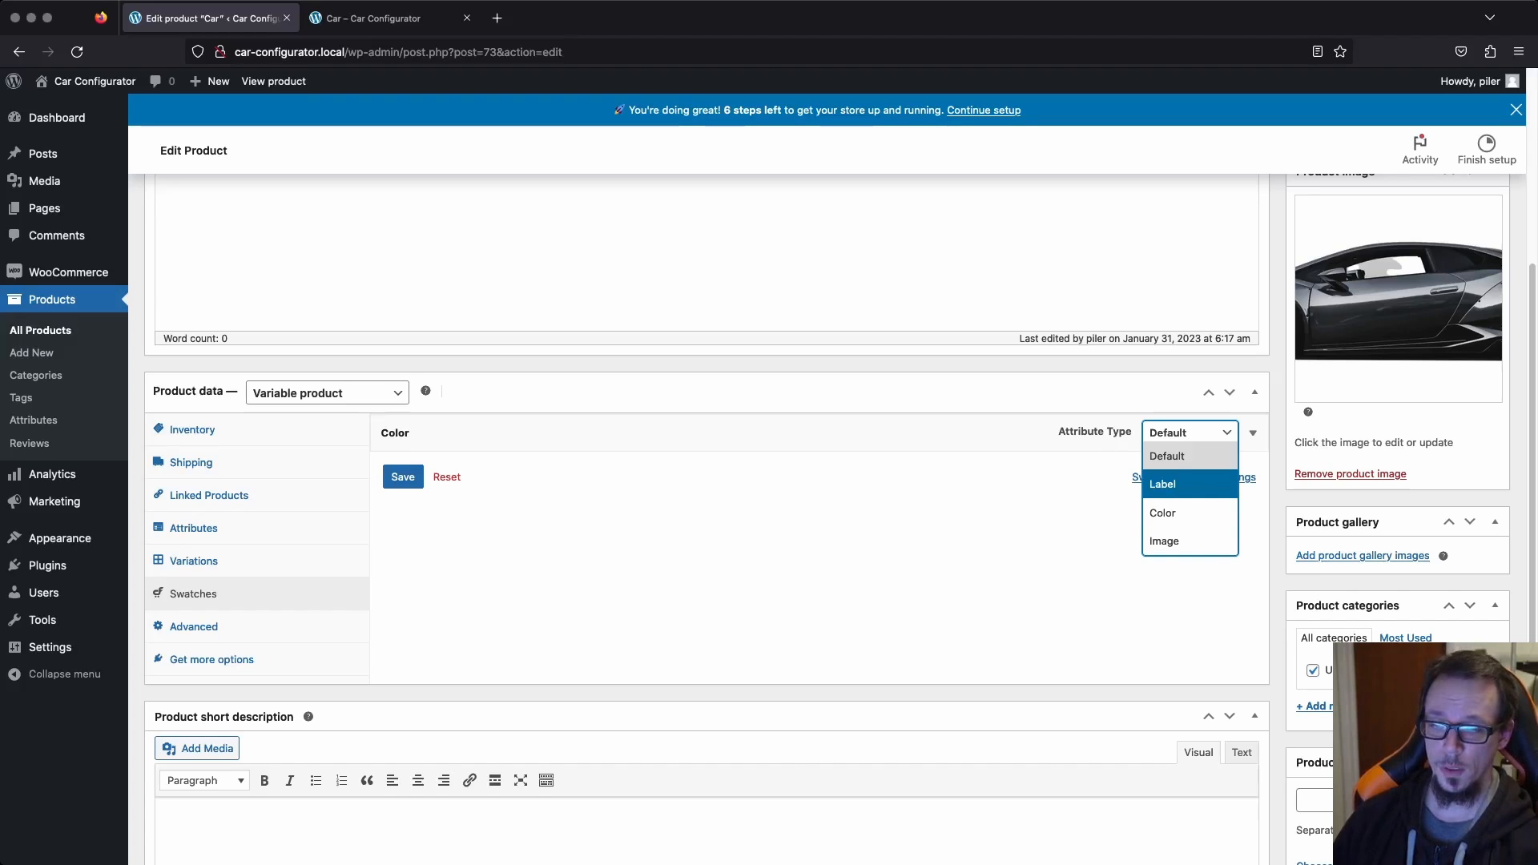
pyautogui.click(1162, 512)
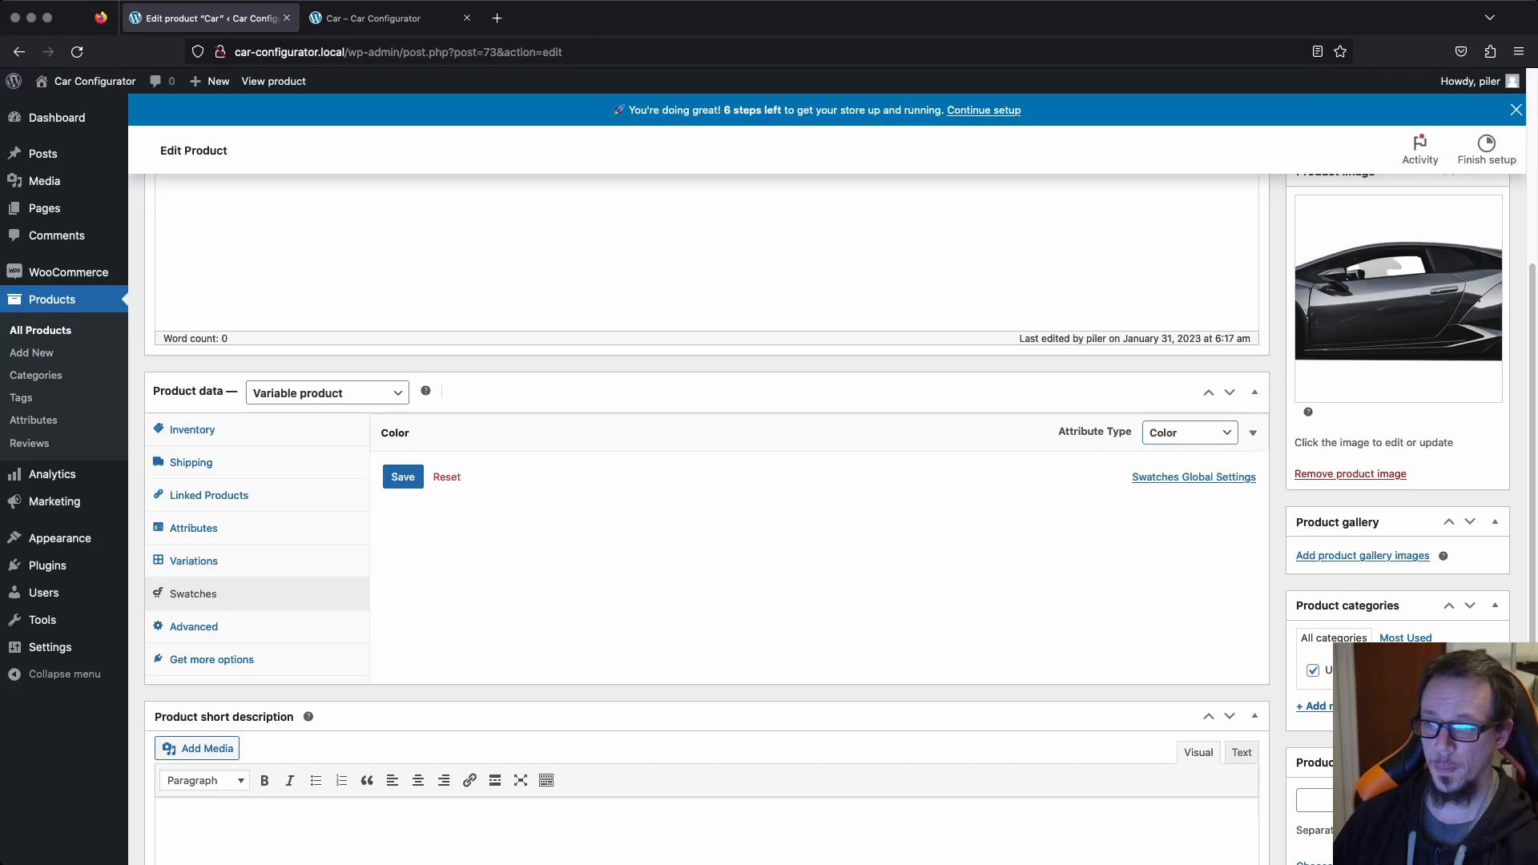
# Set the Grey term's swatch of the Color attribute to a dark grey.
pyautogui.click(1252, 433)
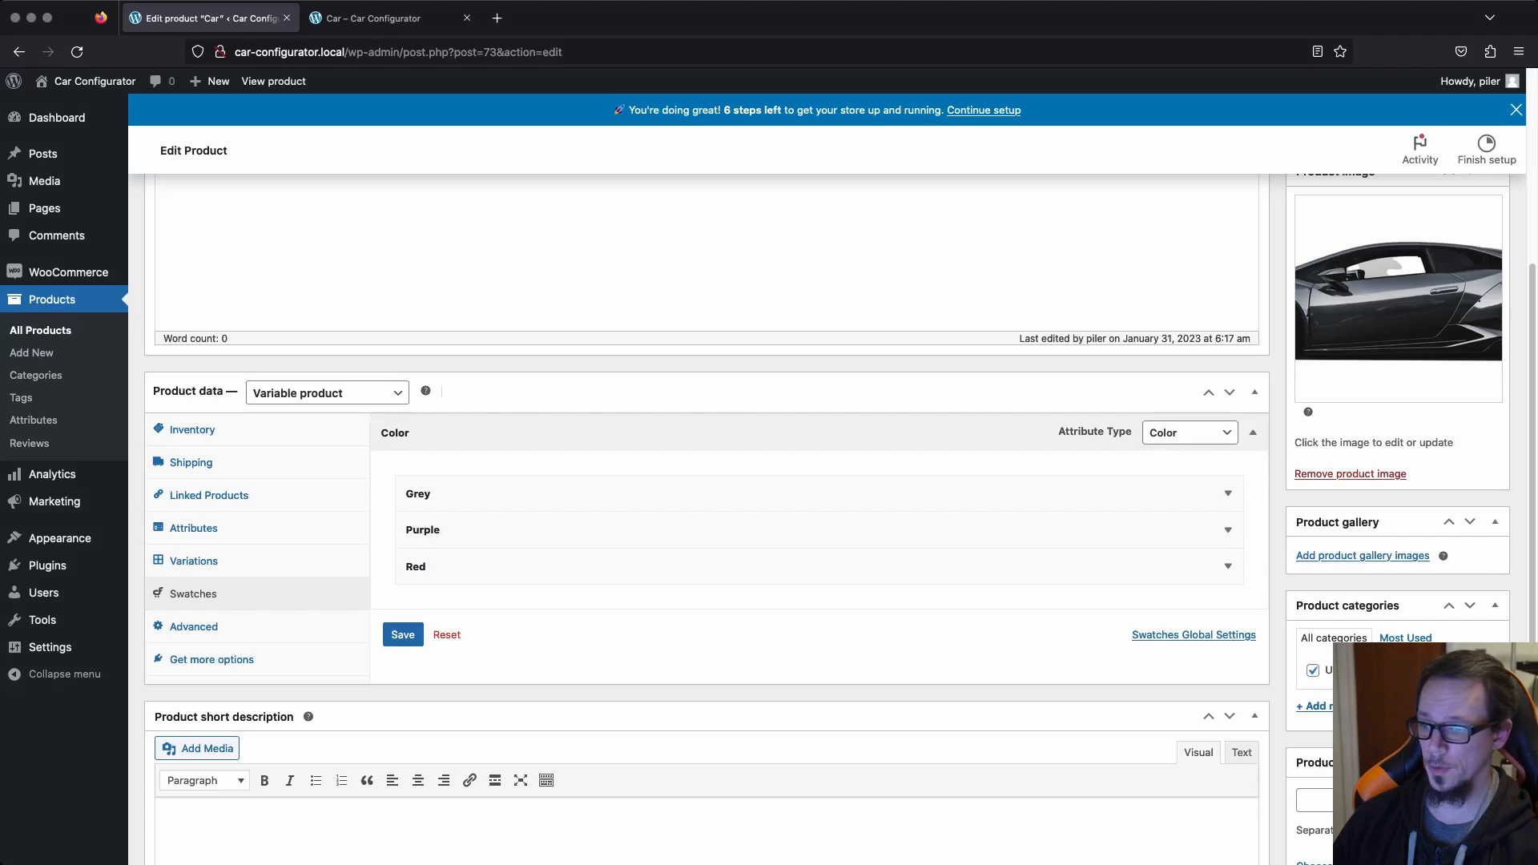
pyautogui.click(1227, 493)
pyautogui.scroll(-1, 625, 522)
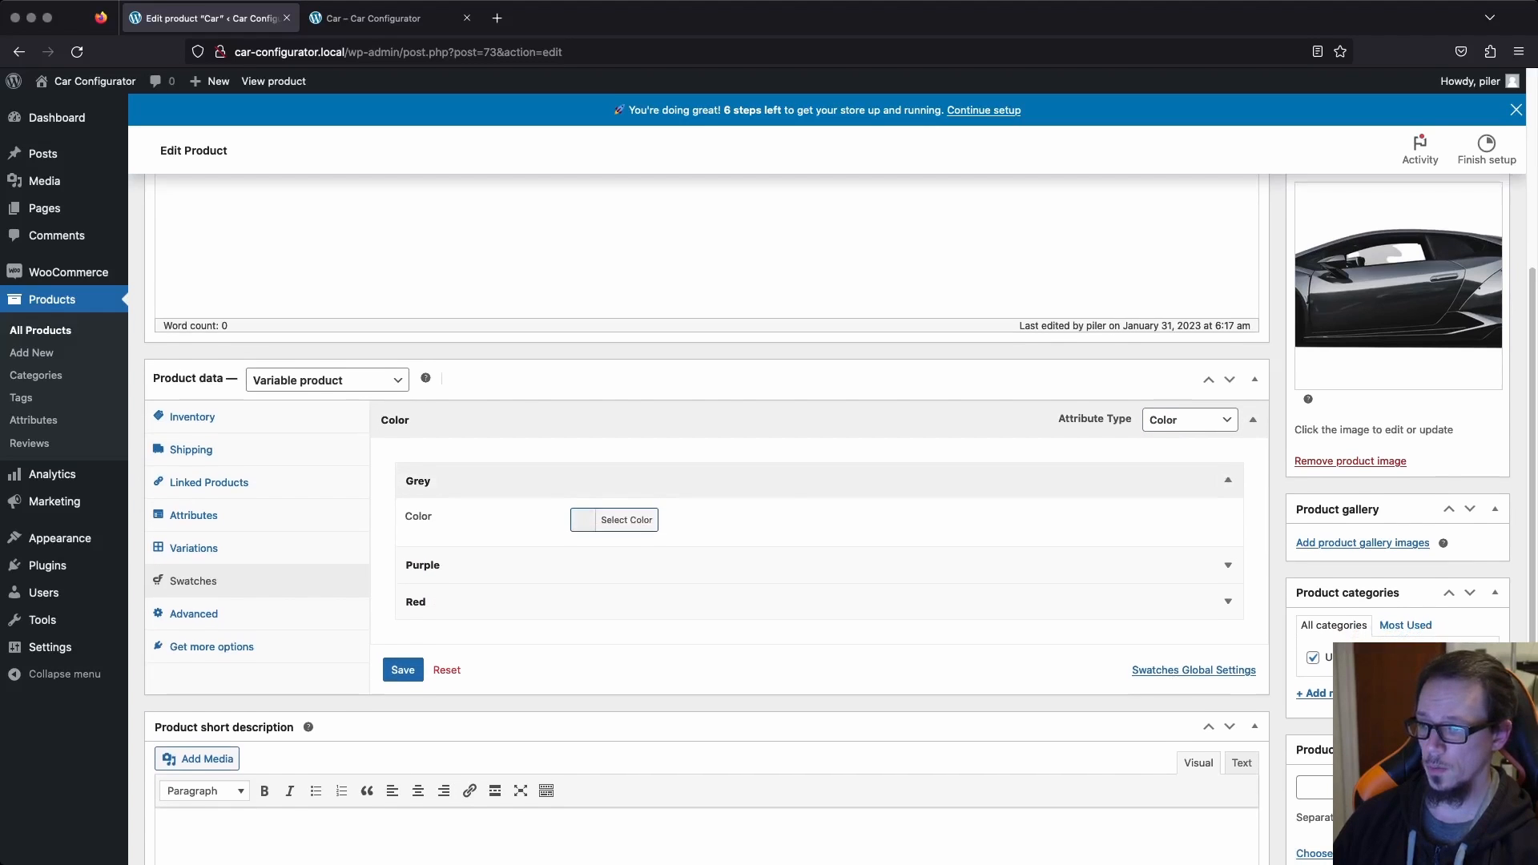
pyautogui.click(625, 520)
pyautogui.moveTo(627, 633); pyautogui.dragTo(604, 634)
pyautogui.click(512, 629)
# Set the Purple term's swatch to the preset purple.
pyautogui.click(609, 565)
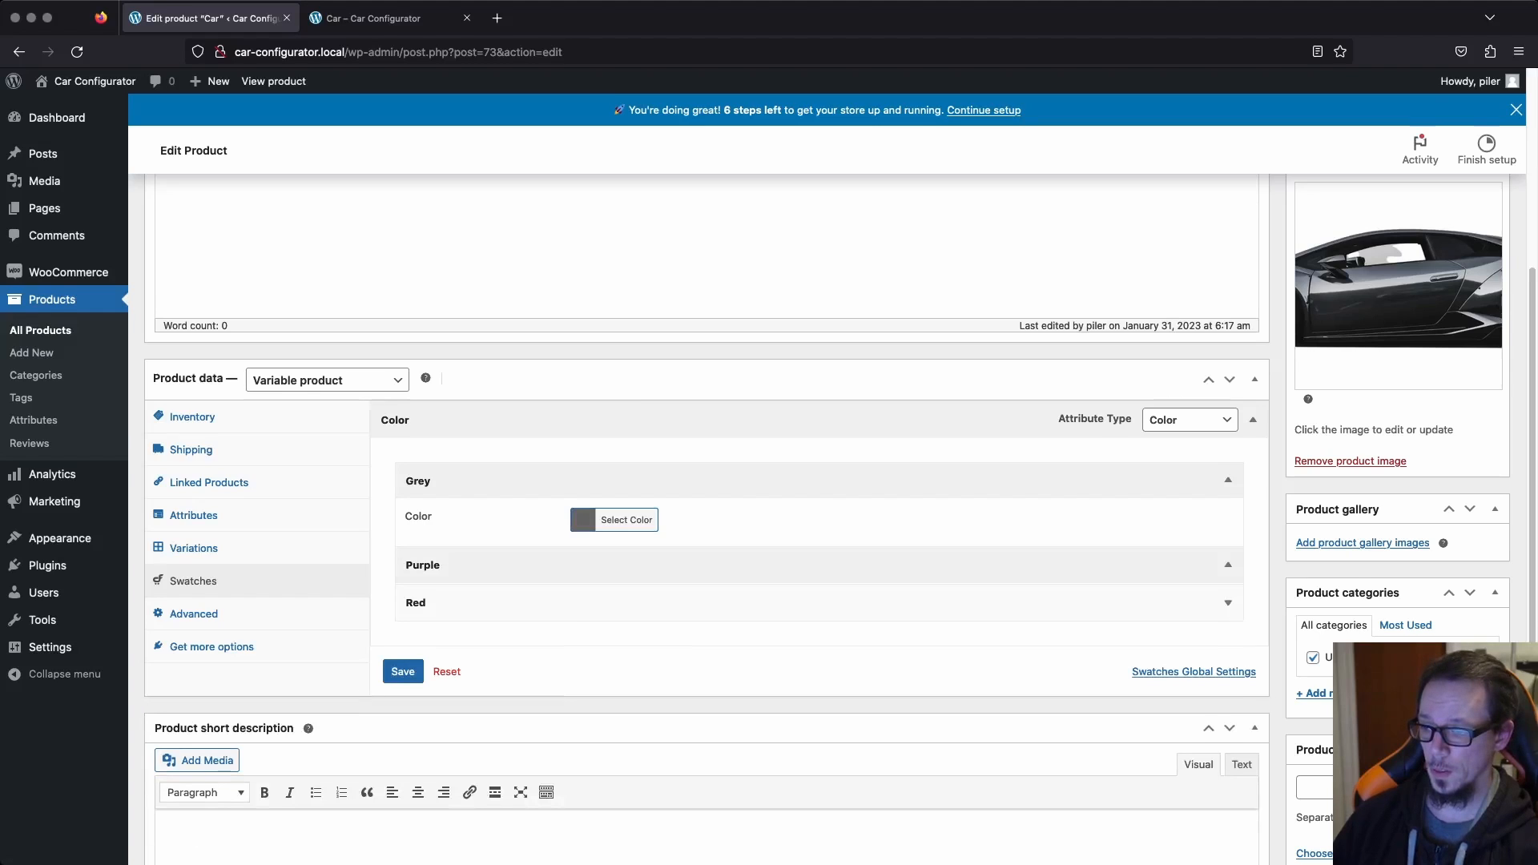
pyautogui.click(624, 605)
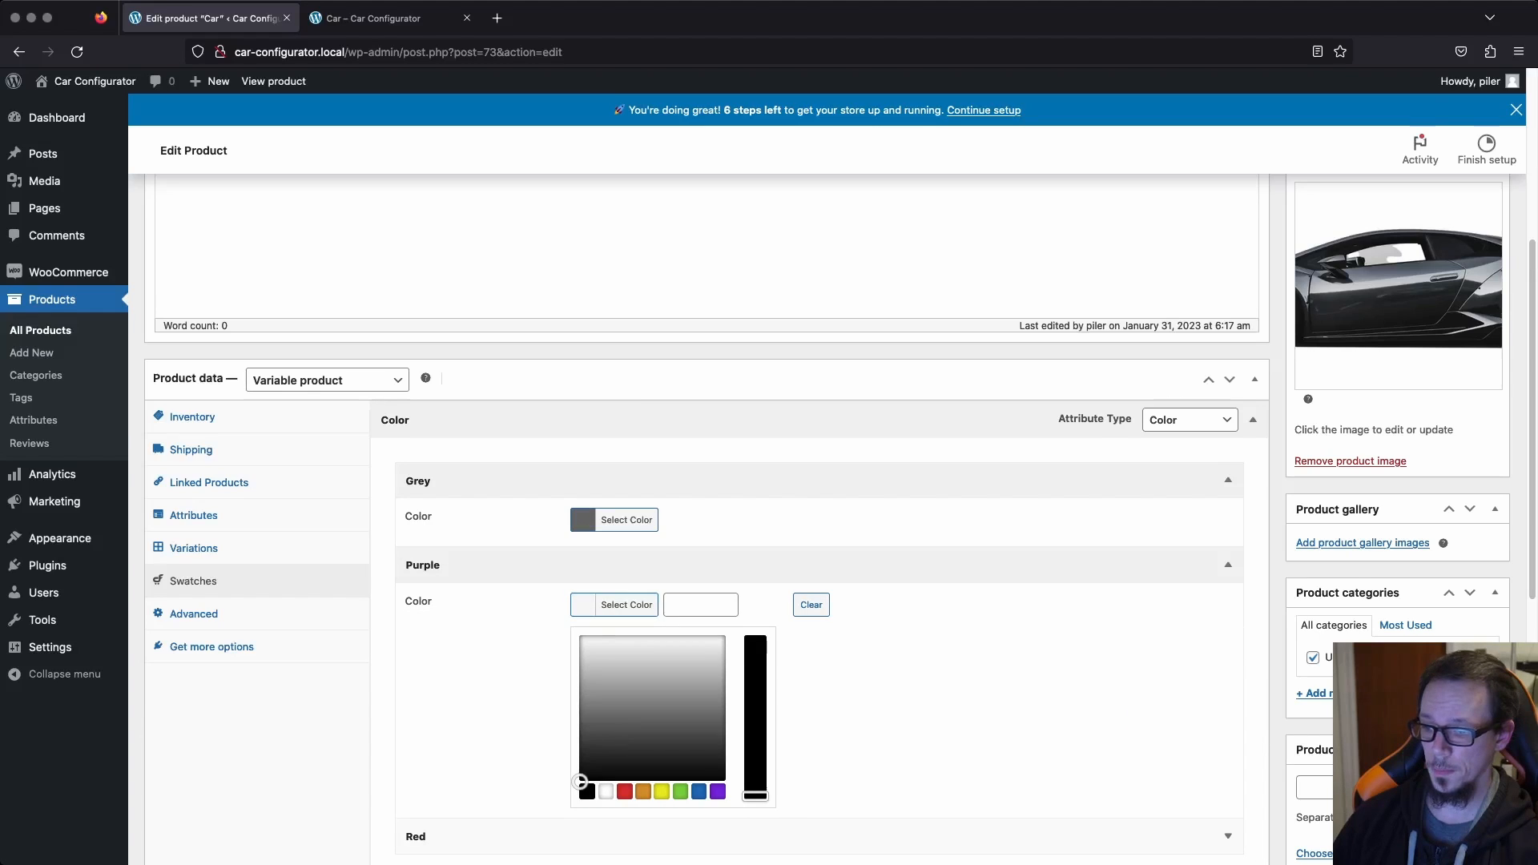
pyautogui.click(718, 792)
pyautogui.scroll(-1, 718, 769)
pyautogui.click(849, 697)
# Set the Red term's swatch to the preset red #dd3333 and save the swatches and the product.
pyautogui.click(580, 624)
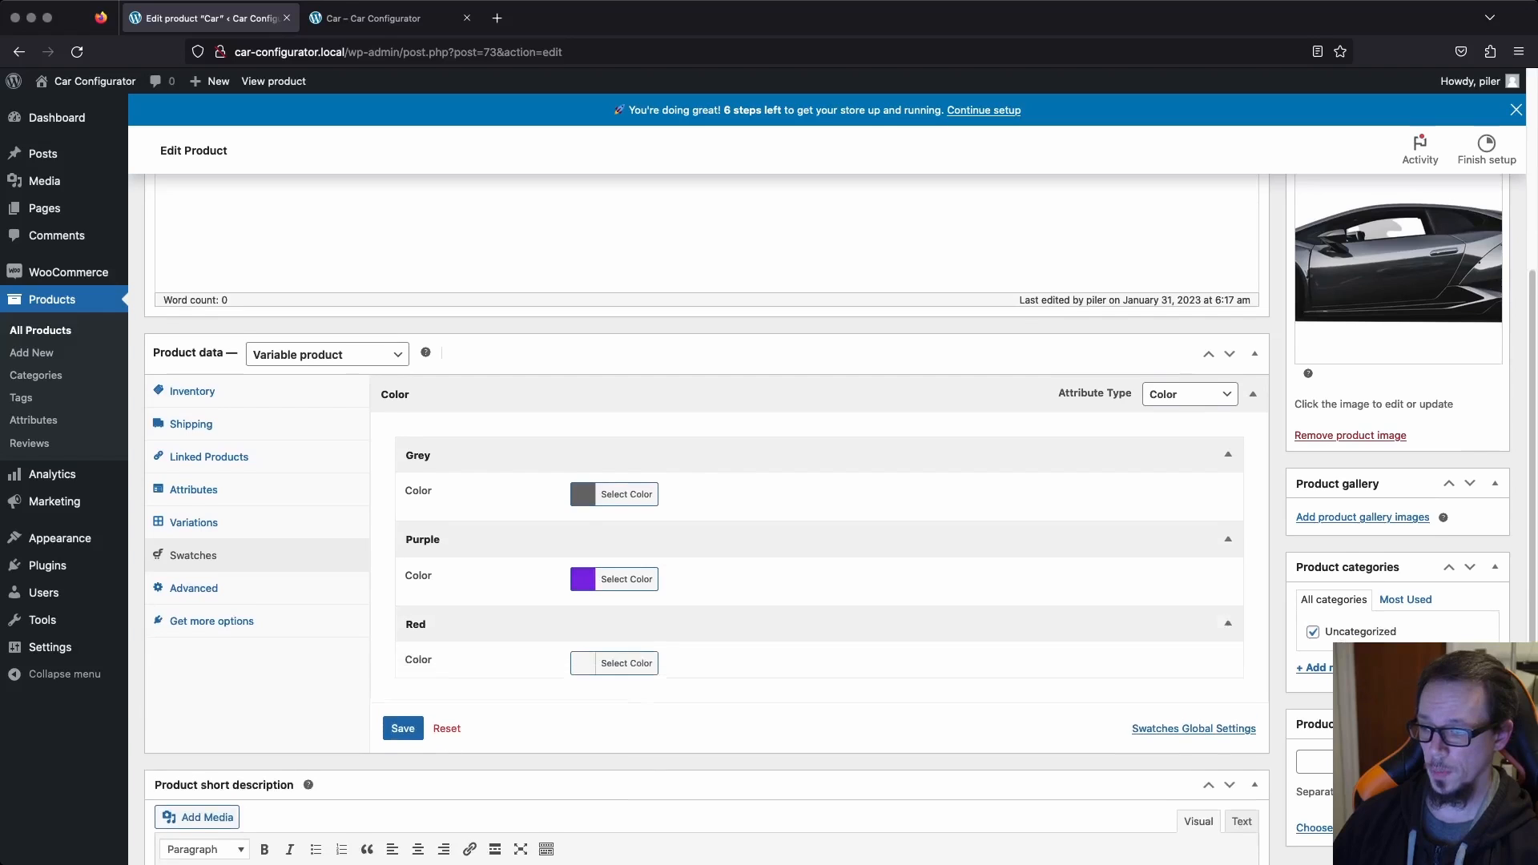
pyautogui.click(582, 637)
pyautogui.click(625, 824)
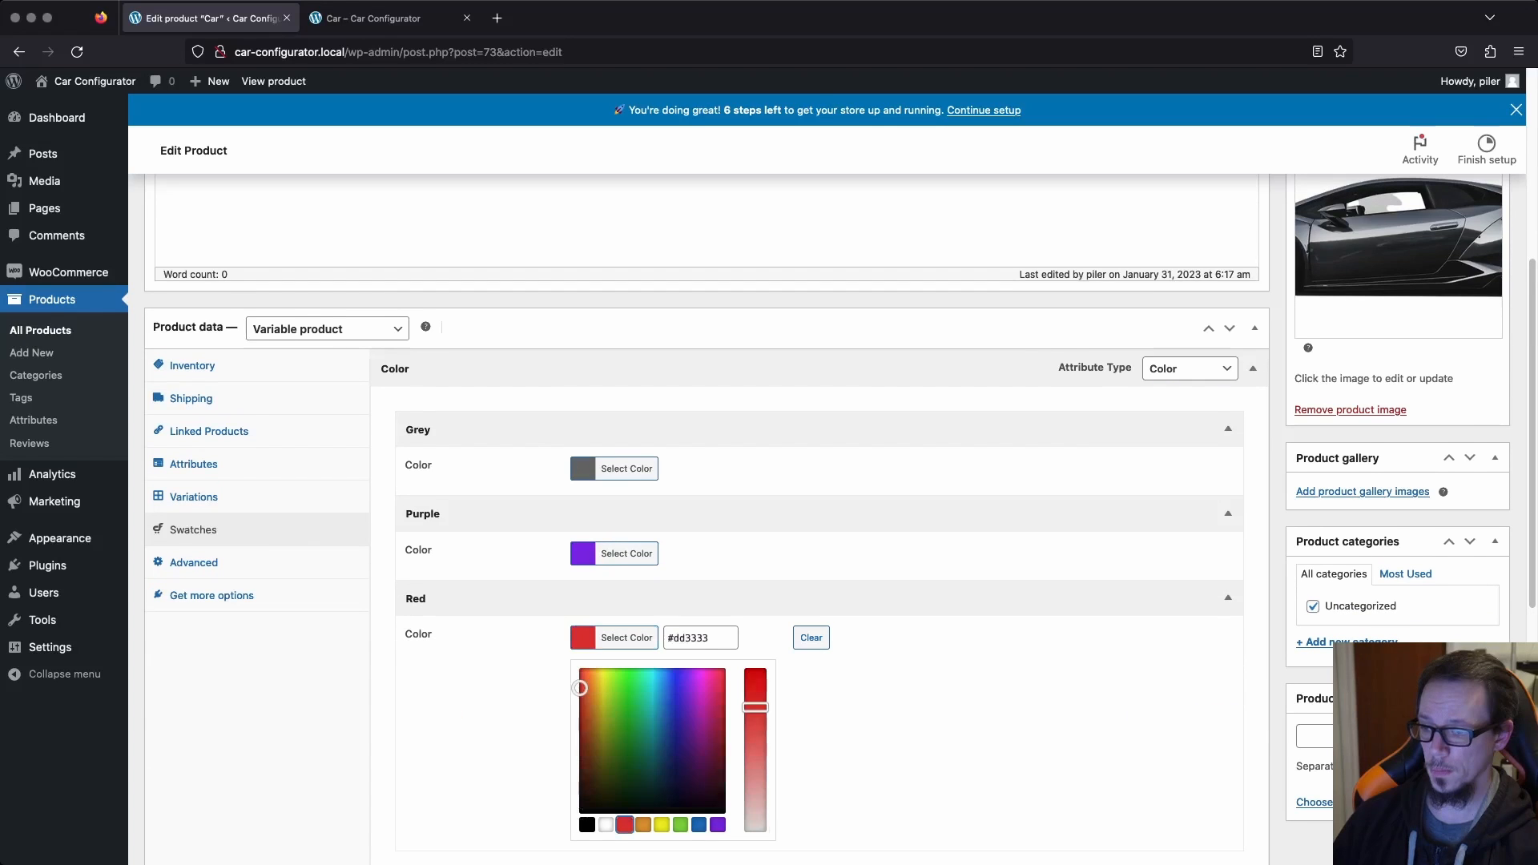
pyautogui.click(850, 745)
pyautogui.scroll(-1, 849, 745)
pyautogui.click(403, 651)
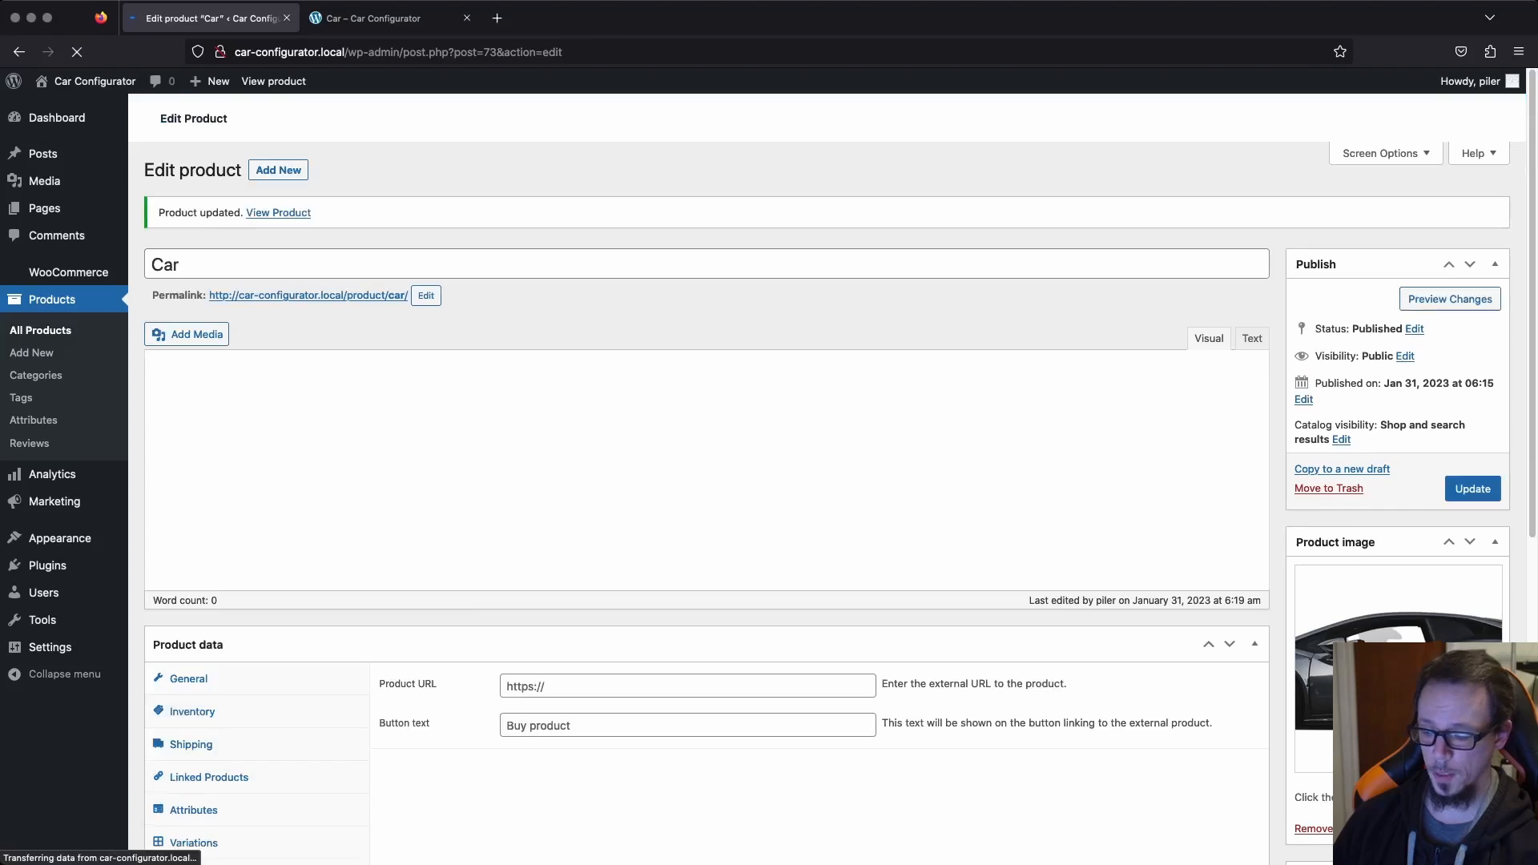
# Reload the Car product page in the store and try the Grey, Purple and Red color swatches.
pyautogui.hotkey('ctrl', 'Tab')
pyautogui.press('super+r')
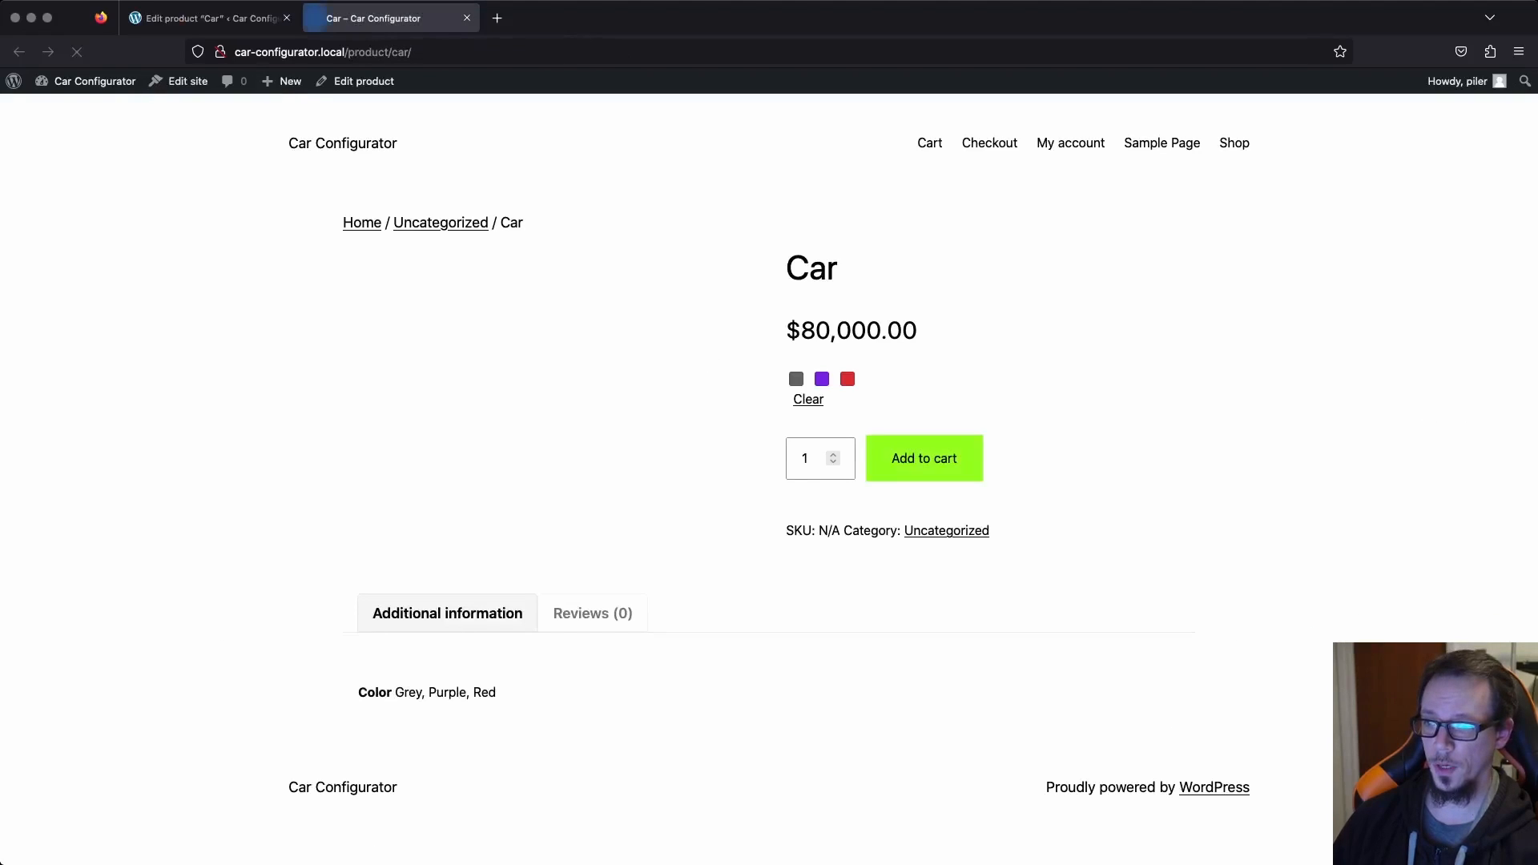
pyautogui.click(796, 379)
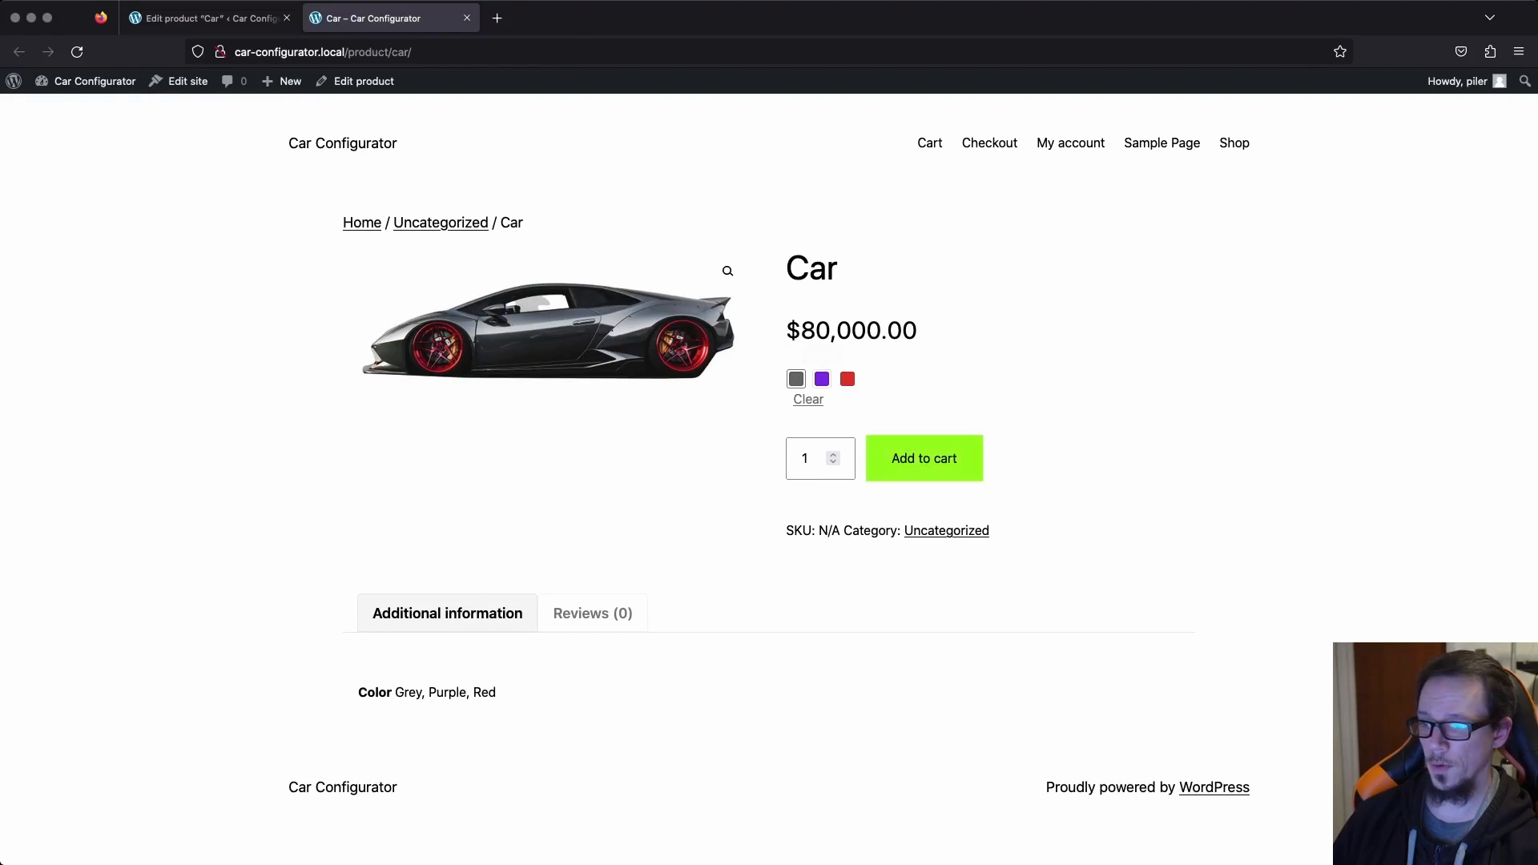
pyautogui.click(822, 379)
pyautogui.click(848, 379)
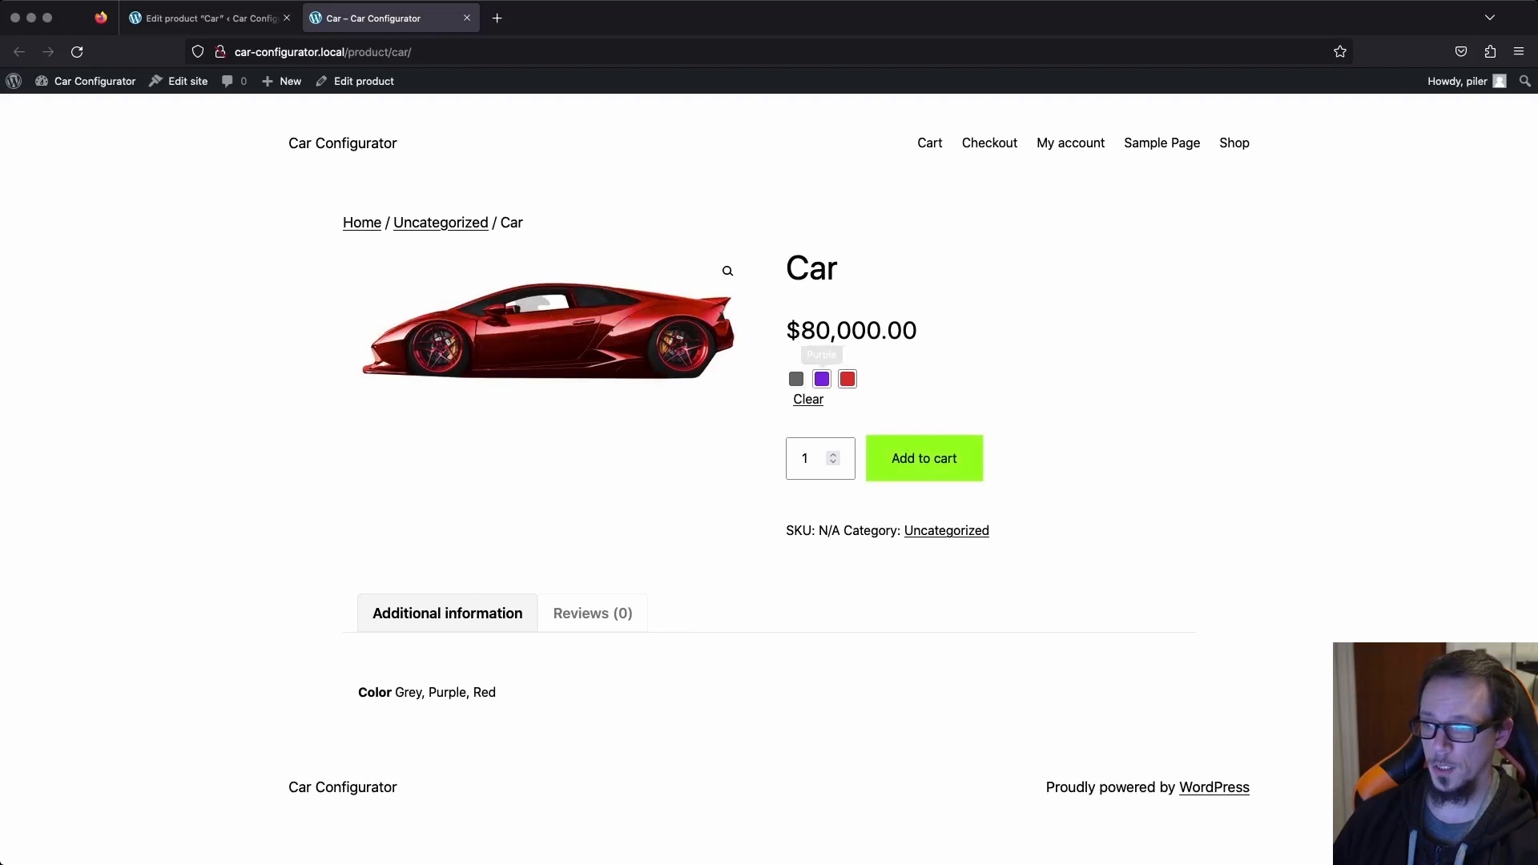
pyautogui.click(822, 379)
pyautogui.click(797, 378)
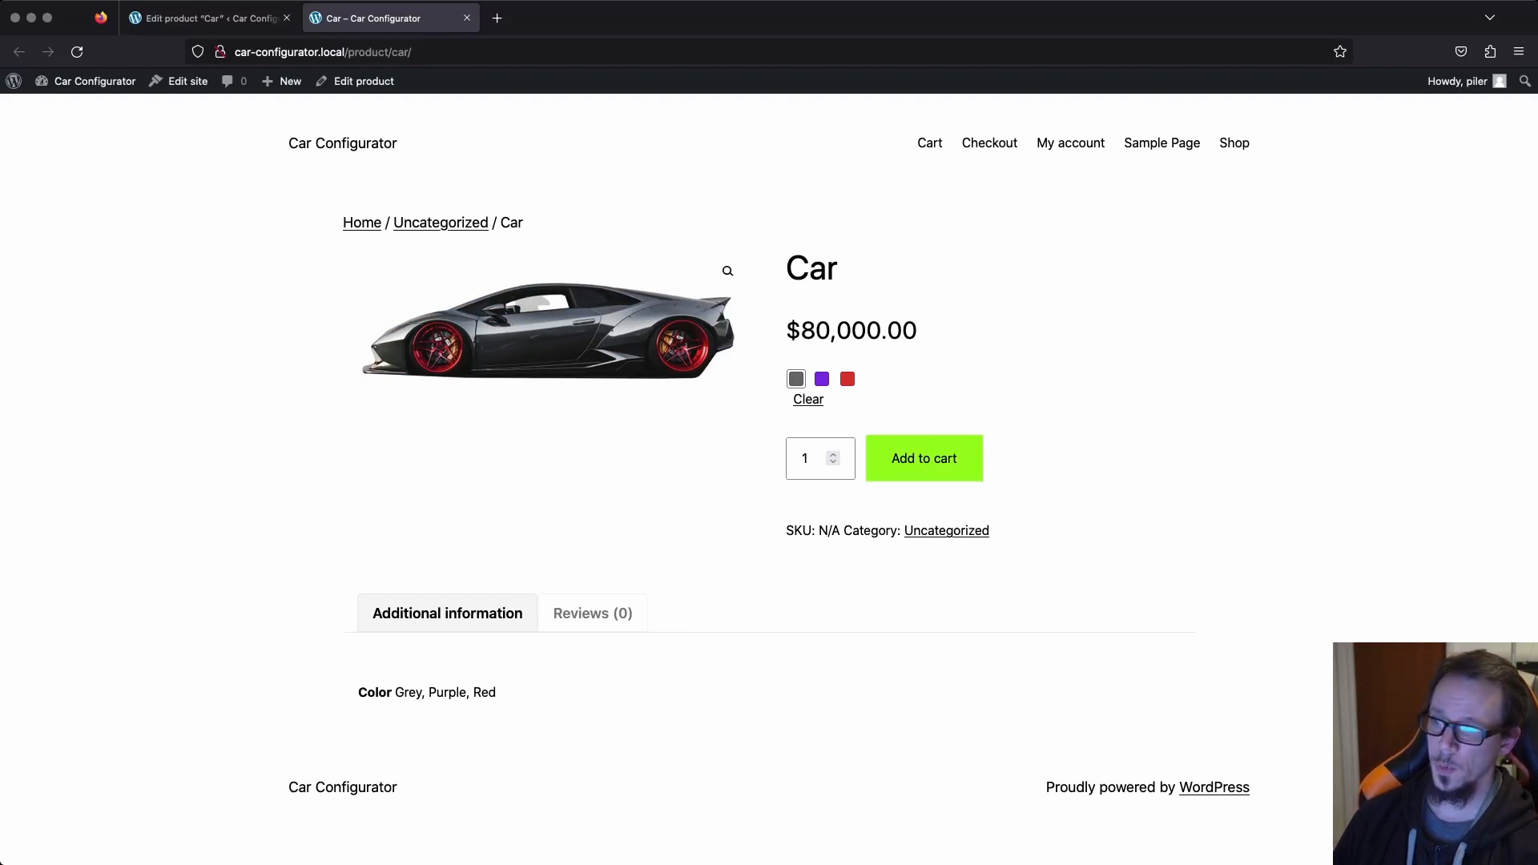
# Open the Global Styling settings of the Variation Swatches plugin.
pyautogui.click(211, 17)
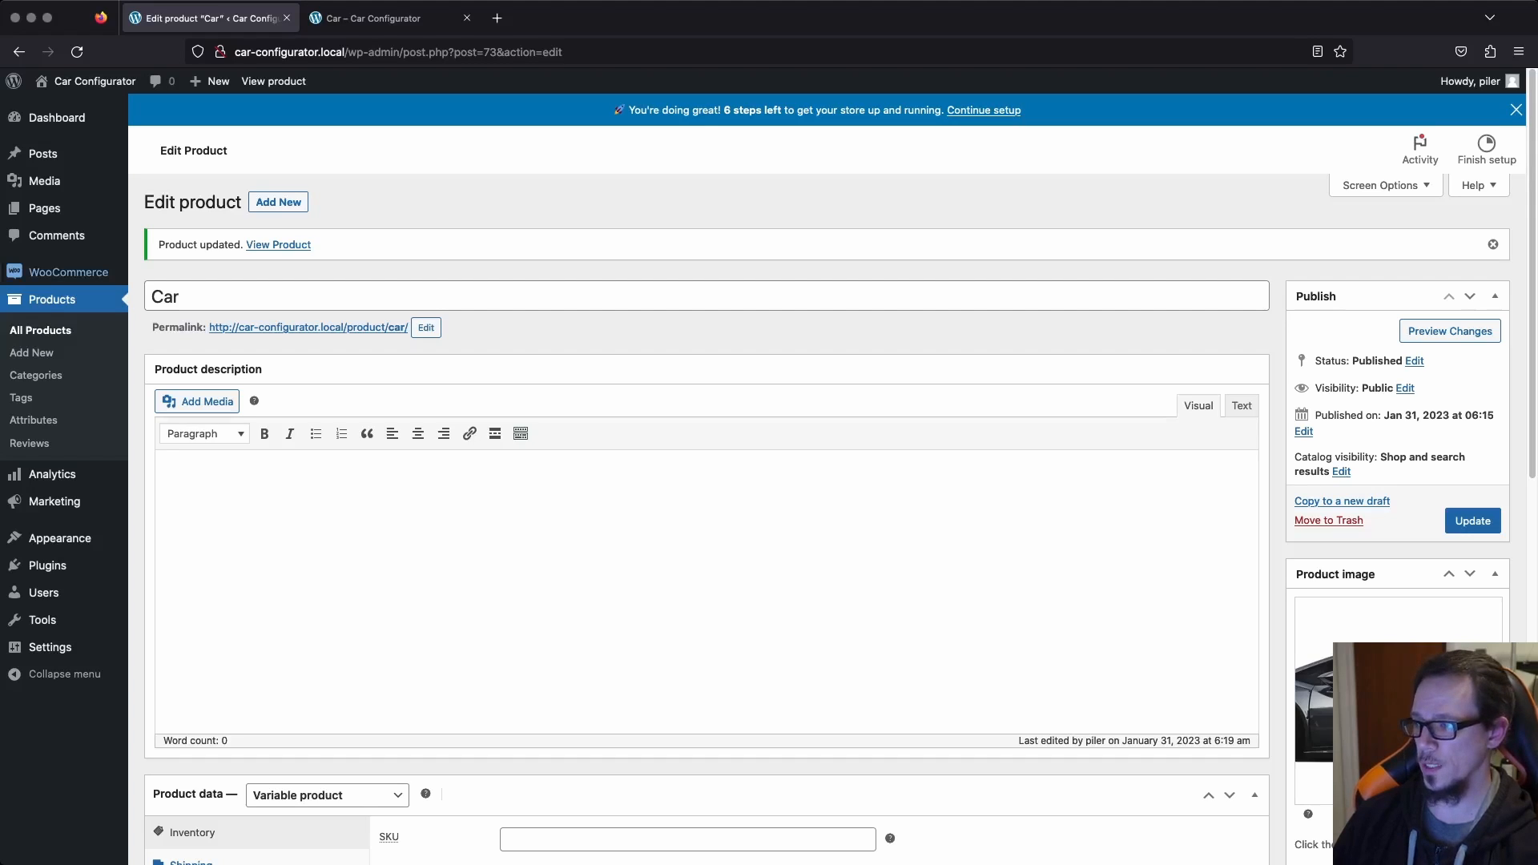
pyautogui.moveTo(68, 273)
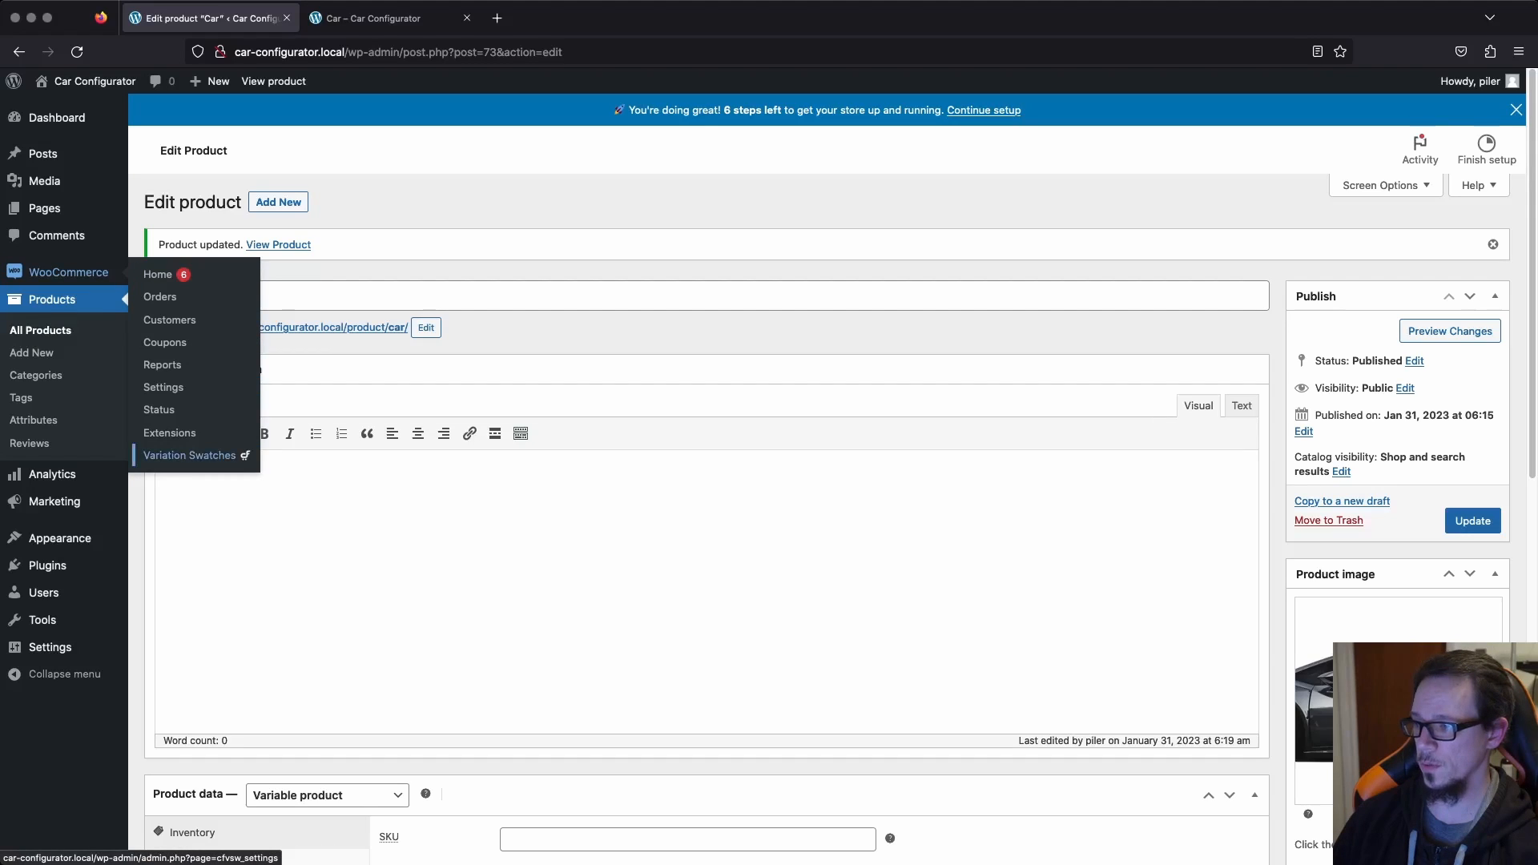
pyautogui.click(189, 455)
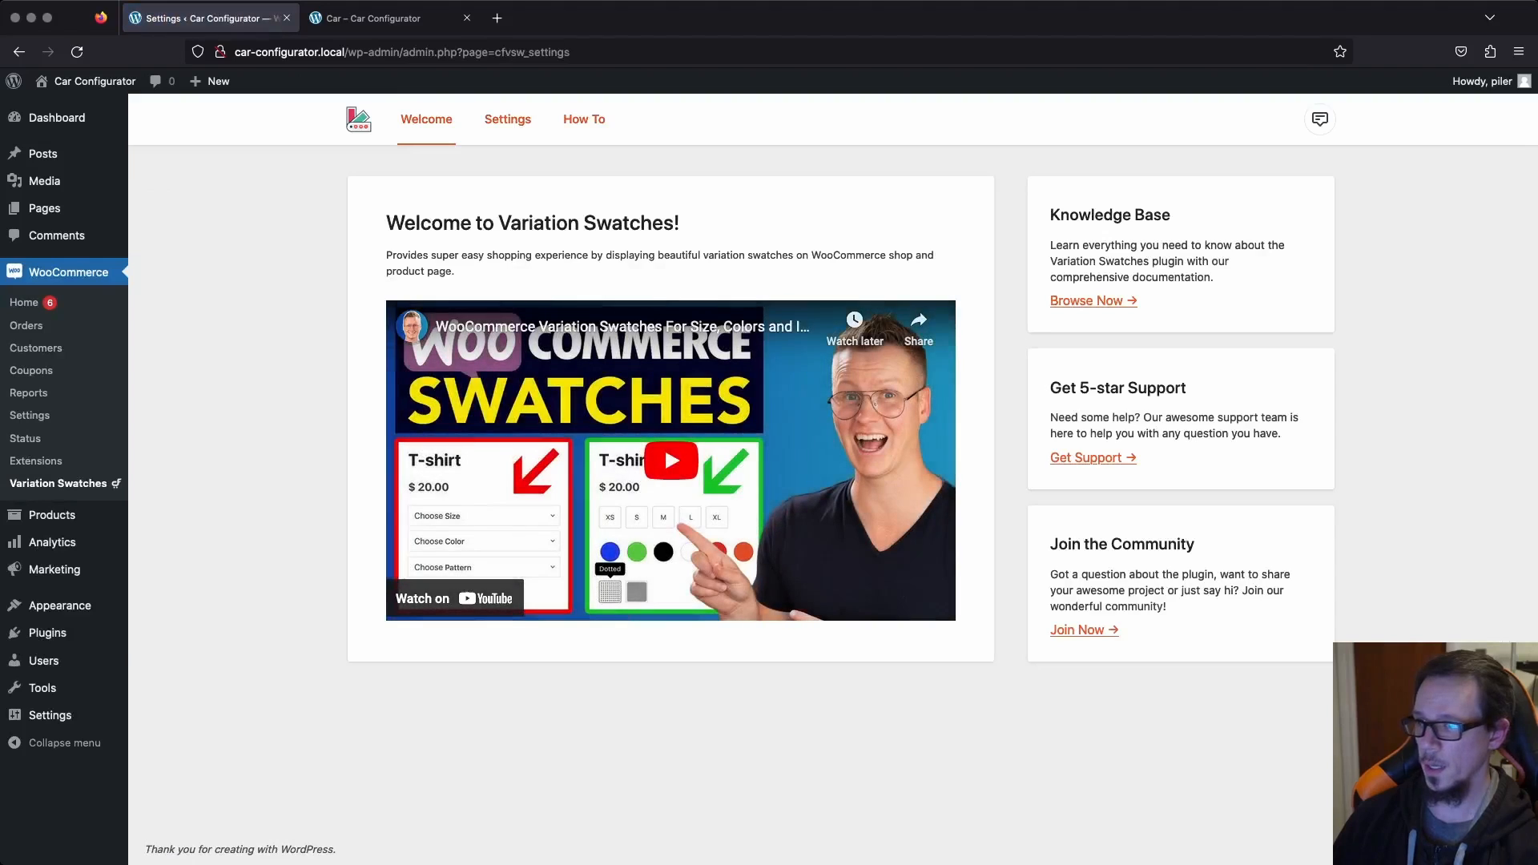
pyautogui.click(508, 121)
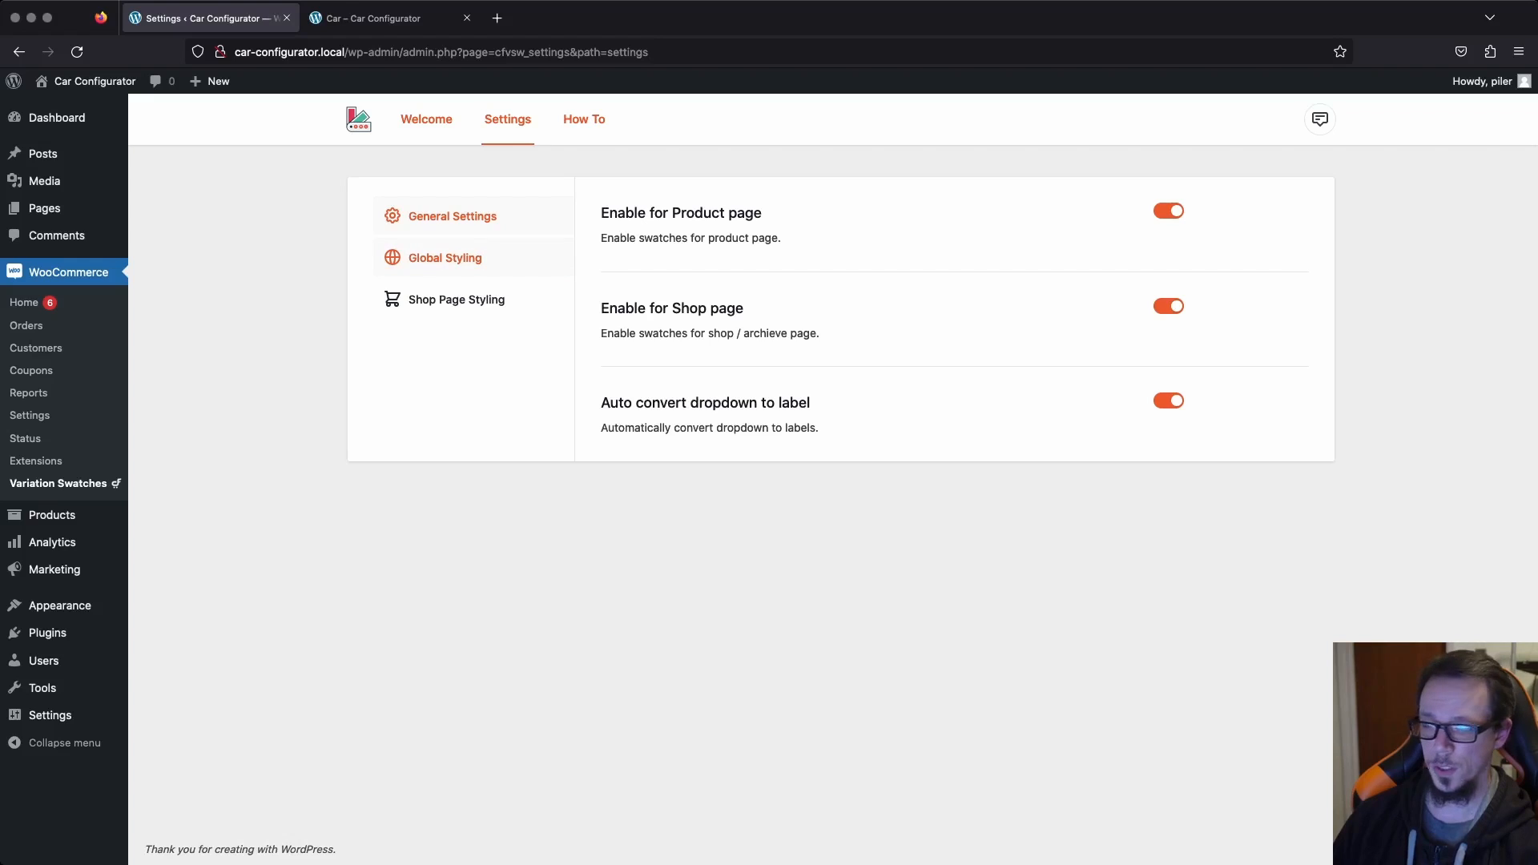
pyautogui.click(445, 258)
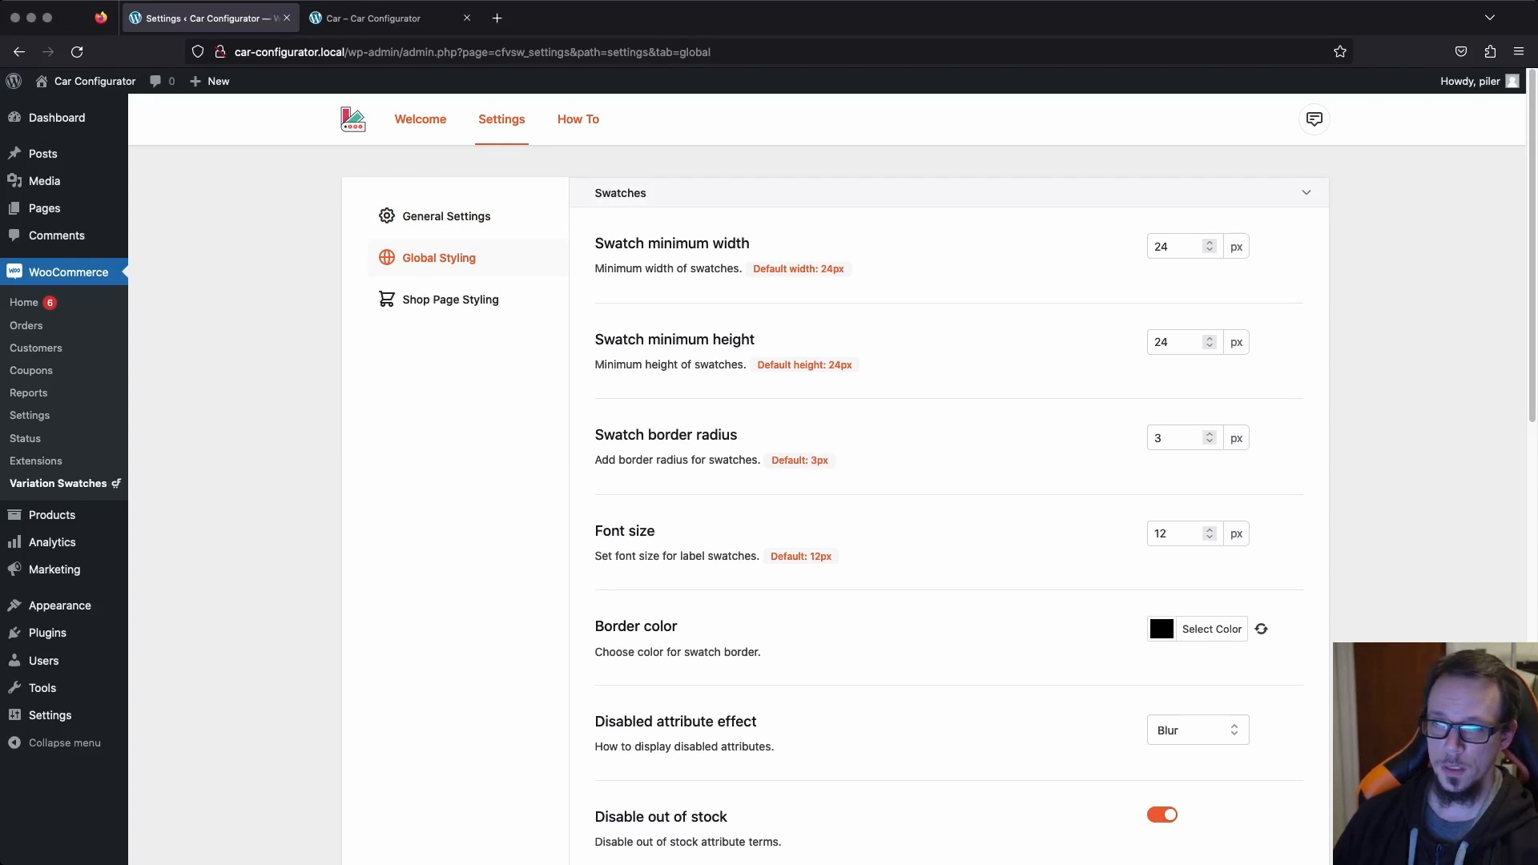
# Set the swatch minimum width and height to 60 px and check the size on the reloaded Car product page.
pyautogui.doubleClick(1161, 246)
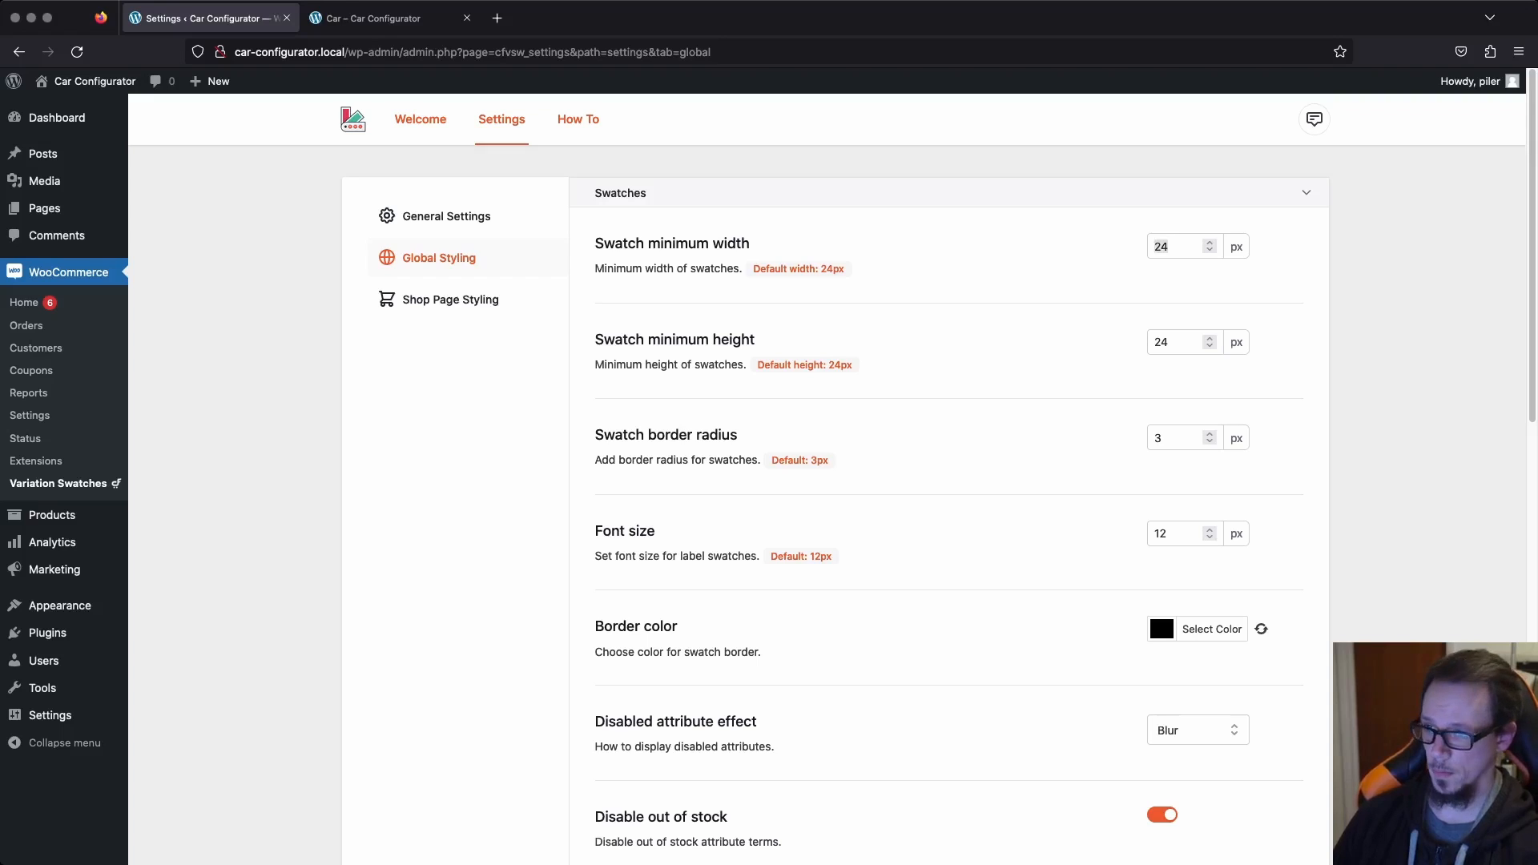
pyautogui.press('Tab')
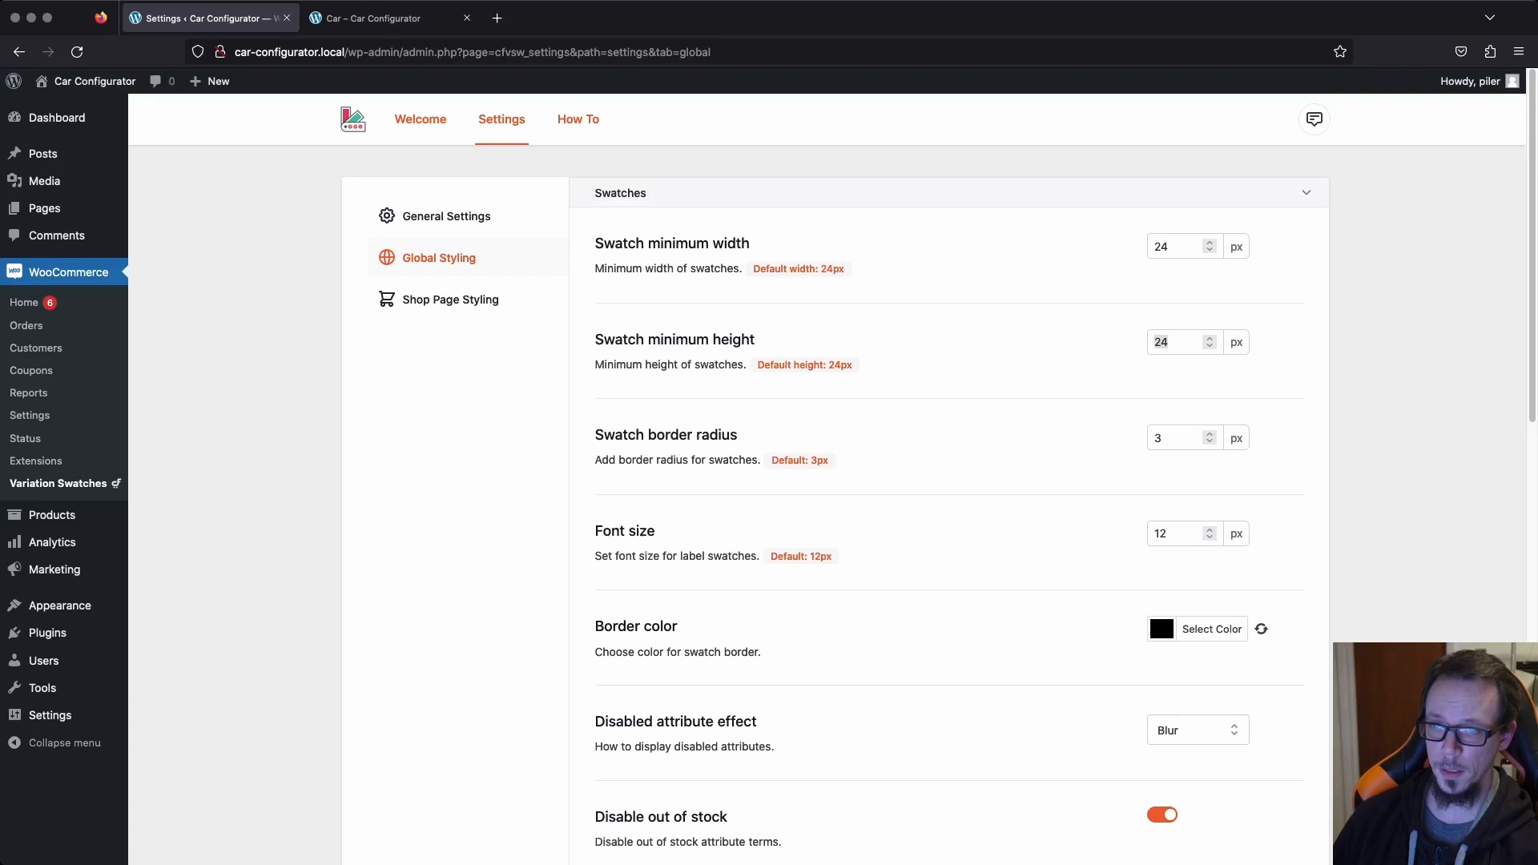
pyautogui.hotkey('shift', 'Tab')
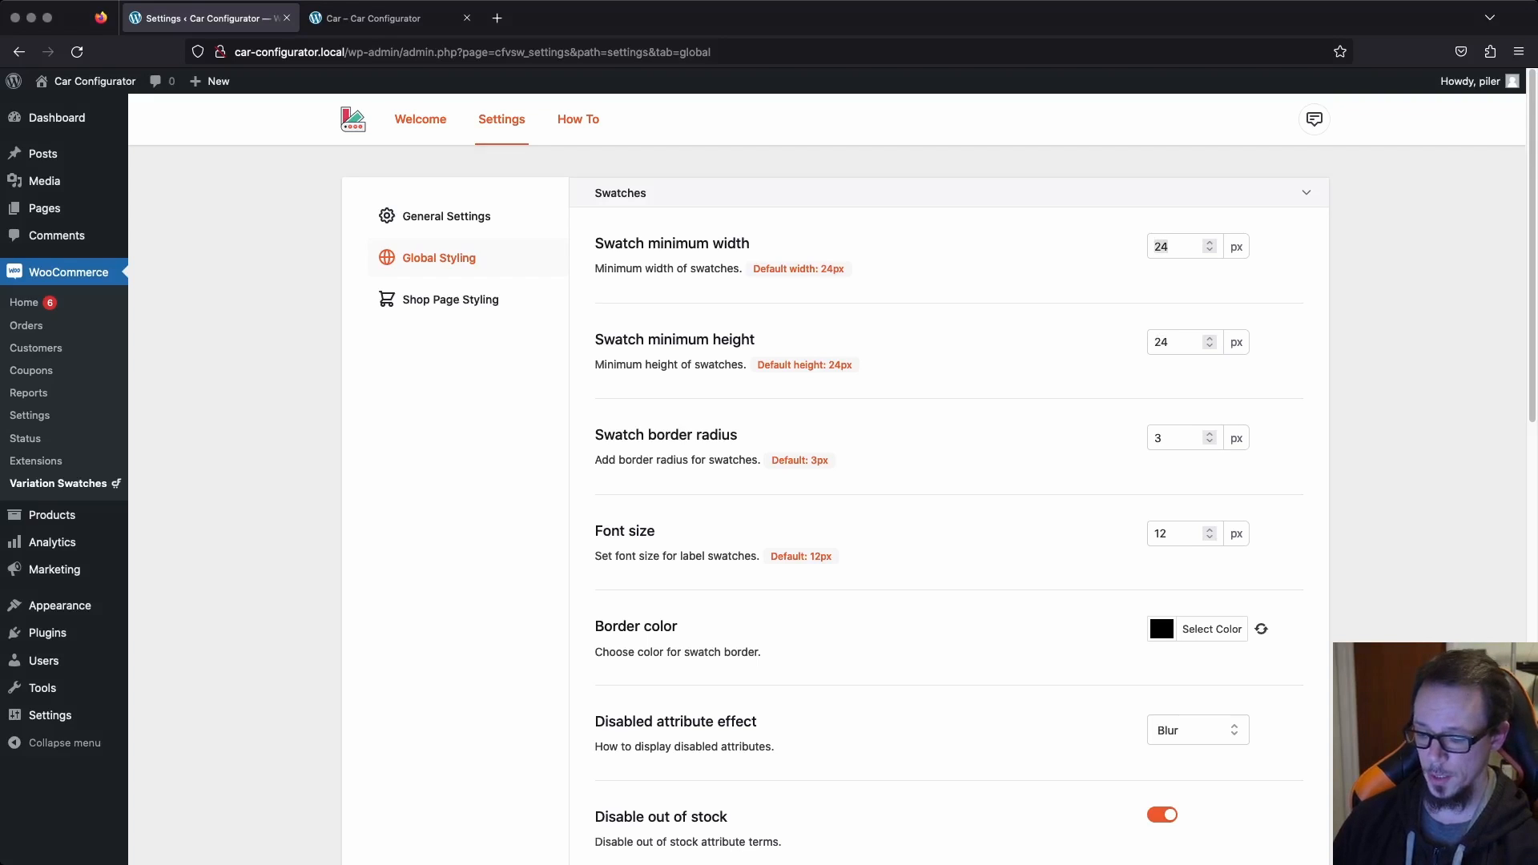
pyautogui.write('60')
pyautogui.press('Tab')
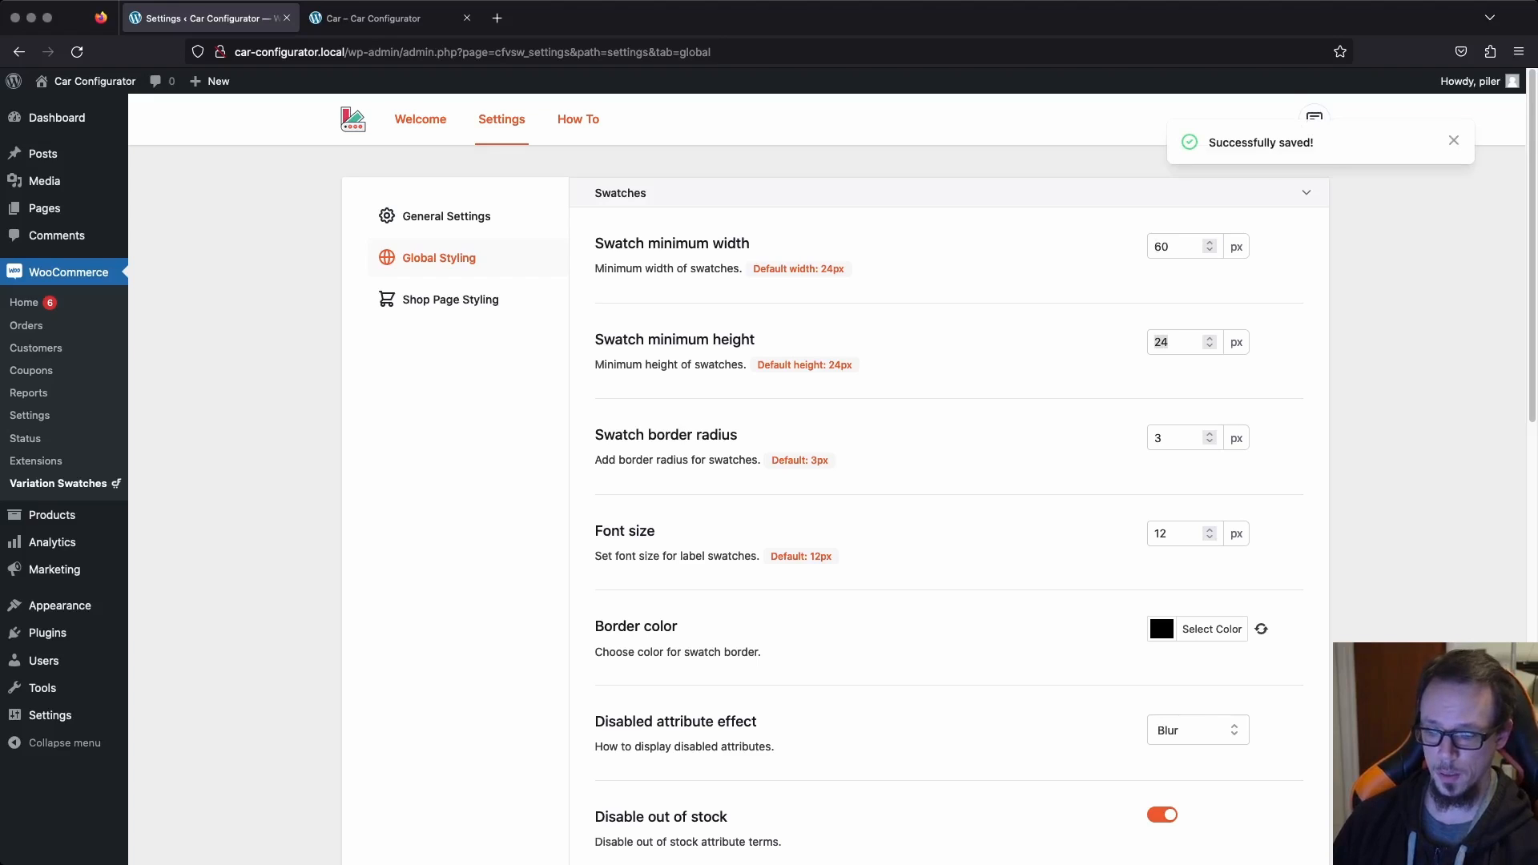
pyautogui.write('60')
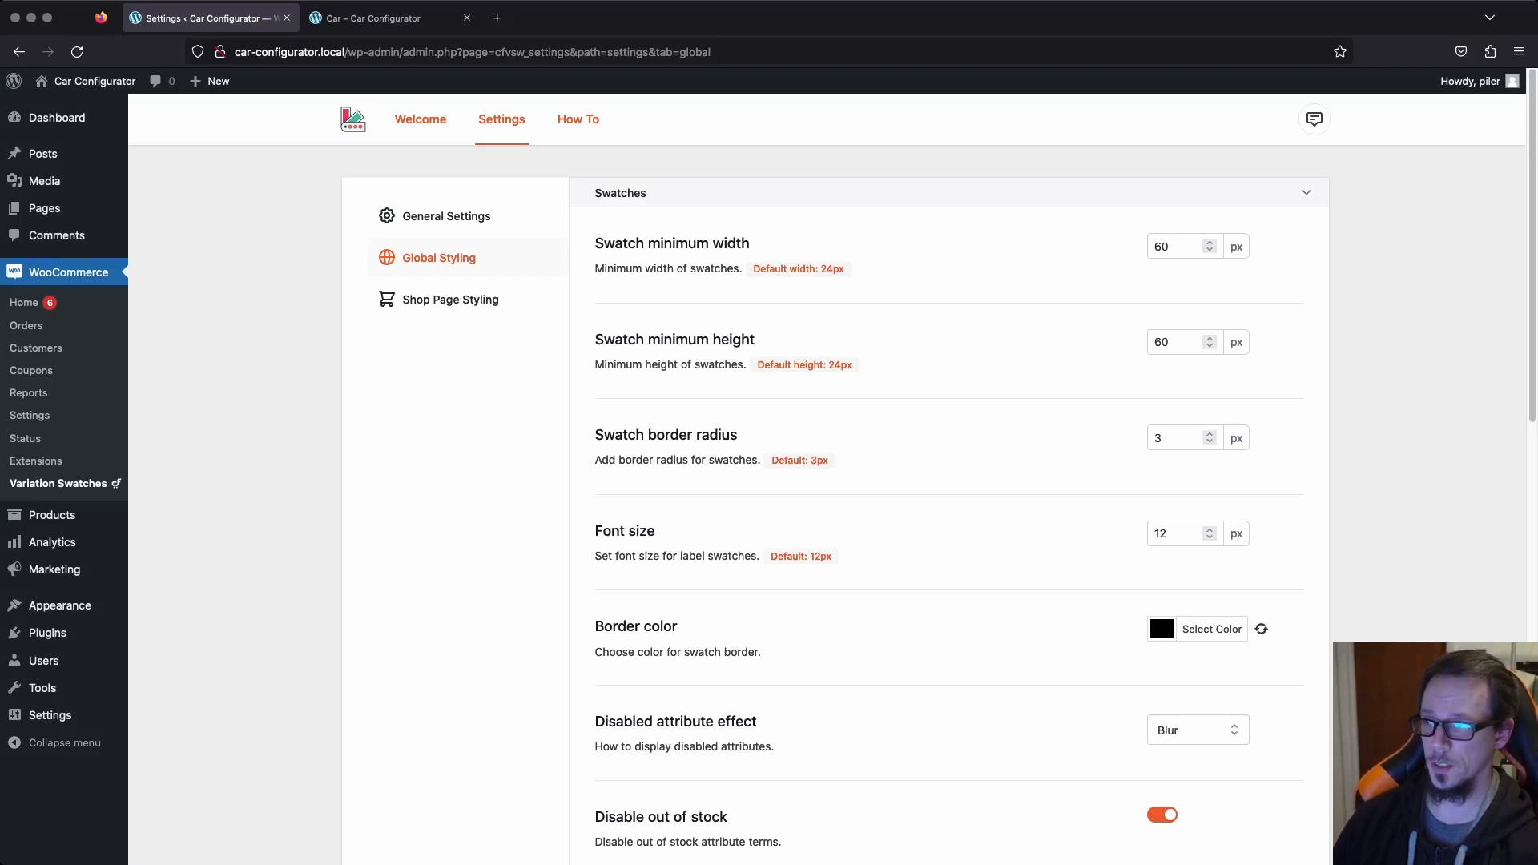
pyautogui.hotkey('ctrl', 'Tab')
pyautogui.press('super+r')
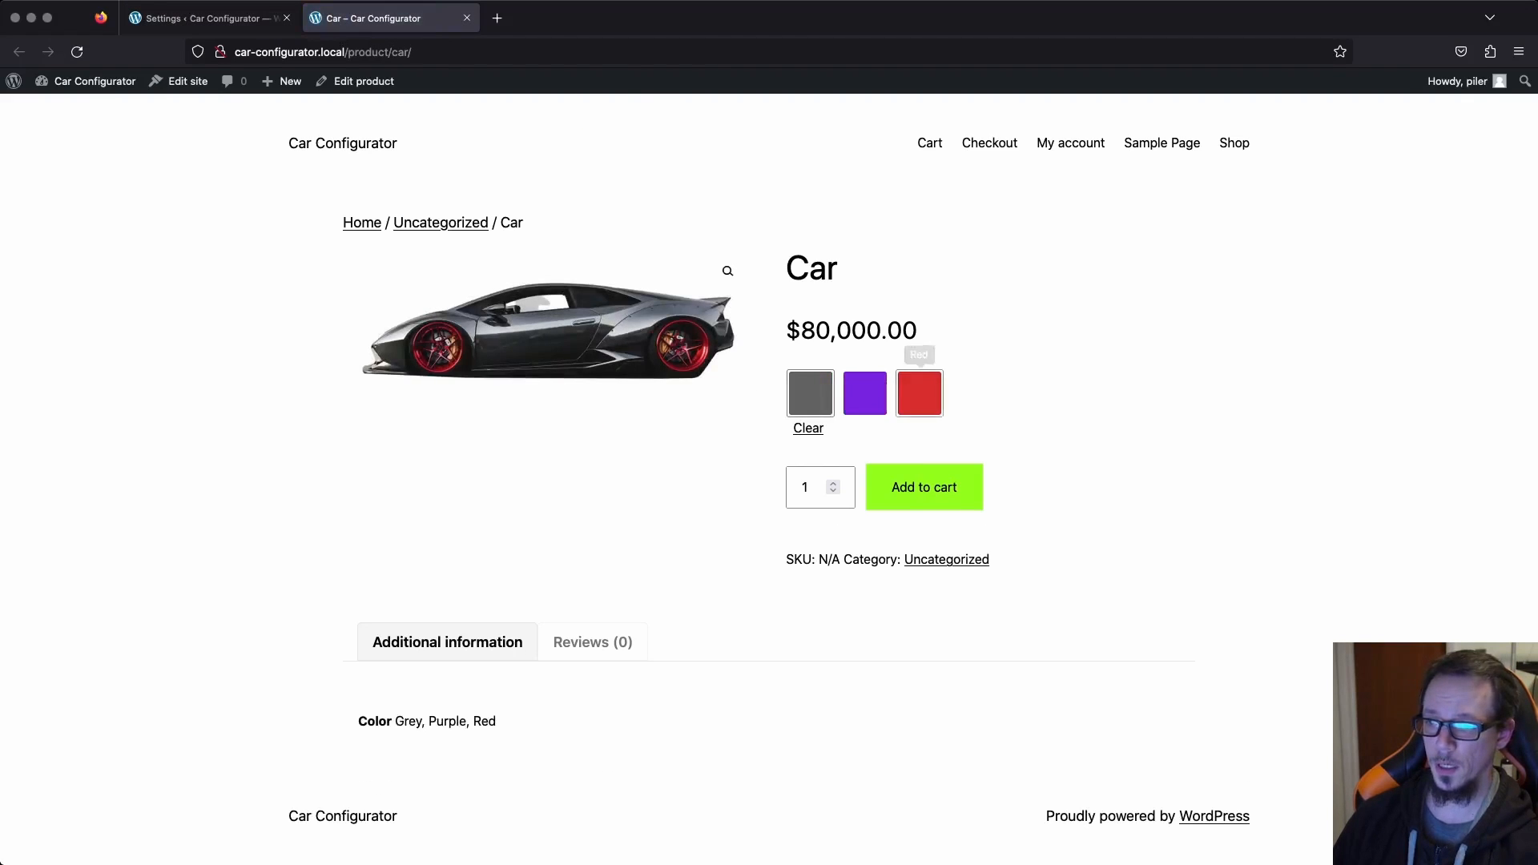
# Set the swatch minimum width and height to 32 px and check the size on the reloaded Car product page.
pyautogui.hotkey('ctrl', 'shift', 'Tab')
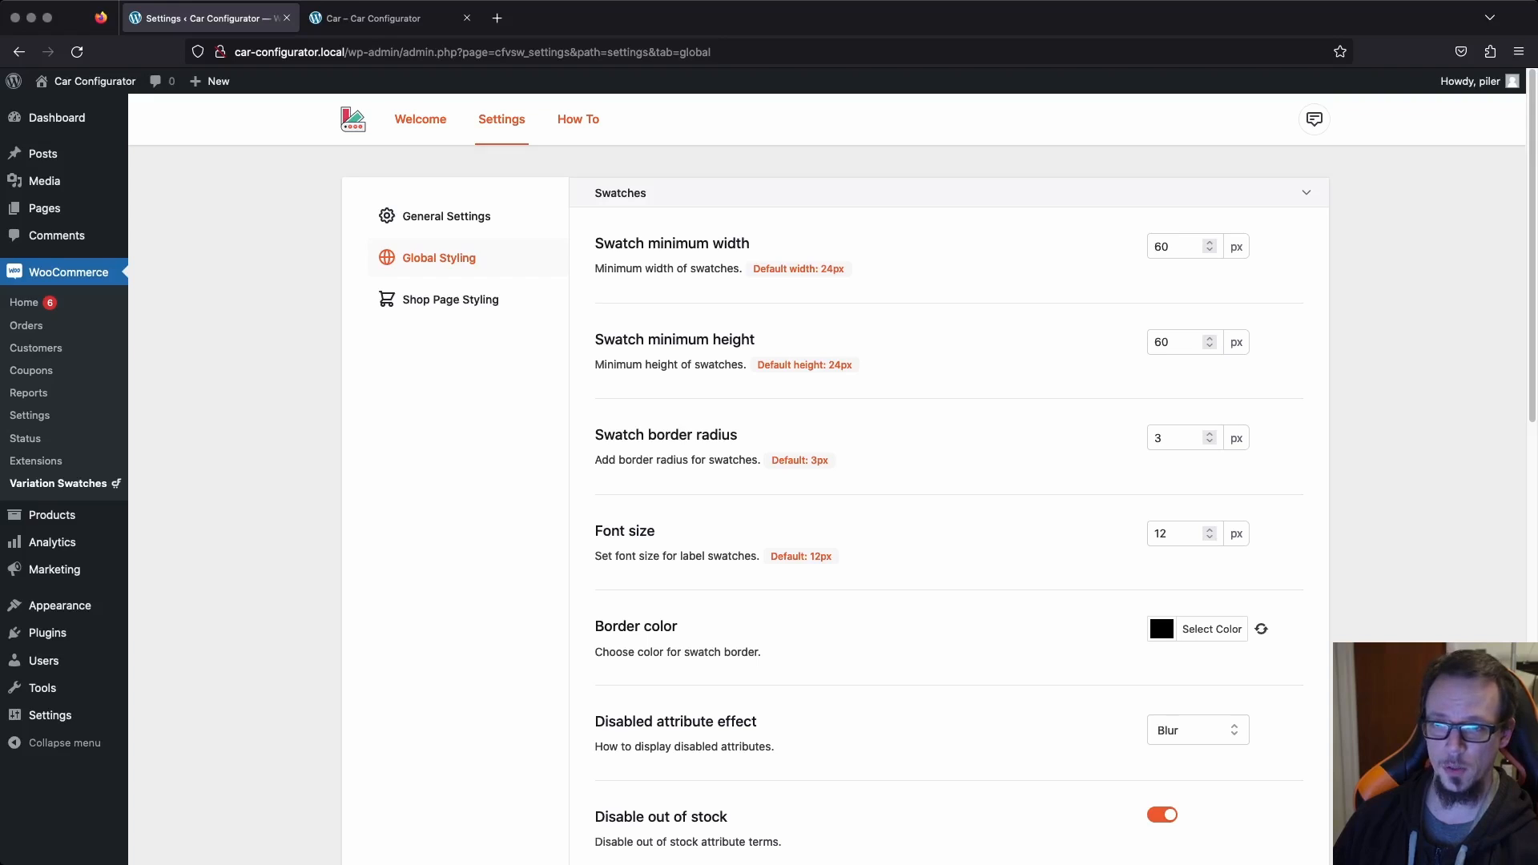
pyautogui.hotkey('shift', 'Tab')
pyautogui.write('32')
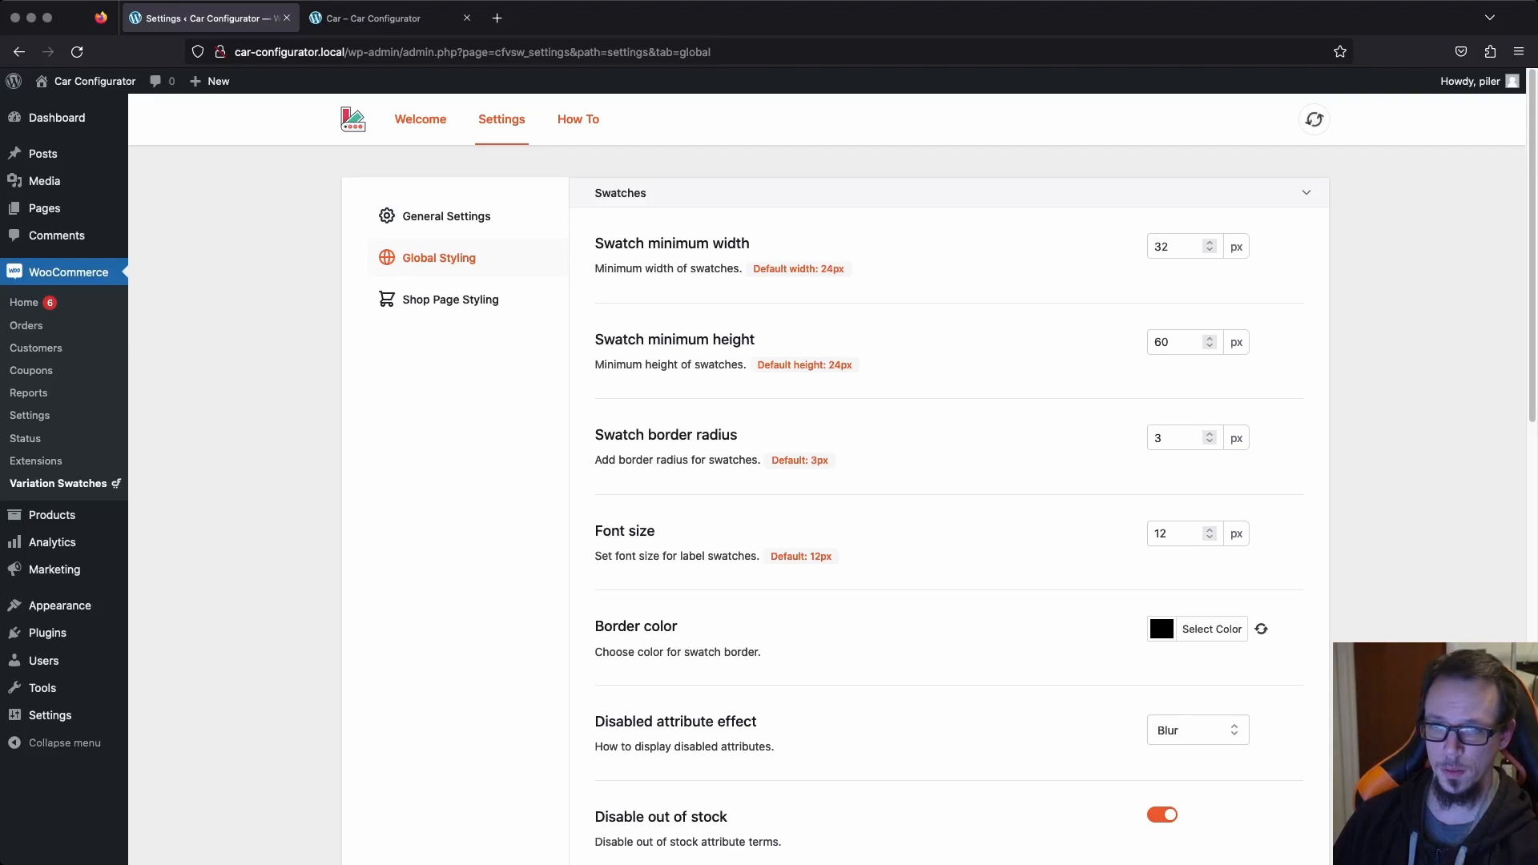
pyautogui.press('Tab')
pyautogui.write('32')
pyautogui.hotkey('ctrl', 'Tab')
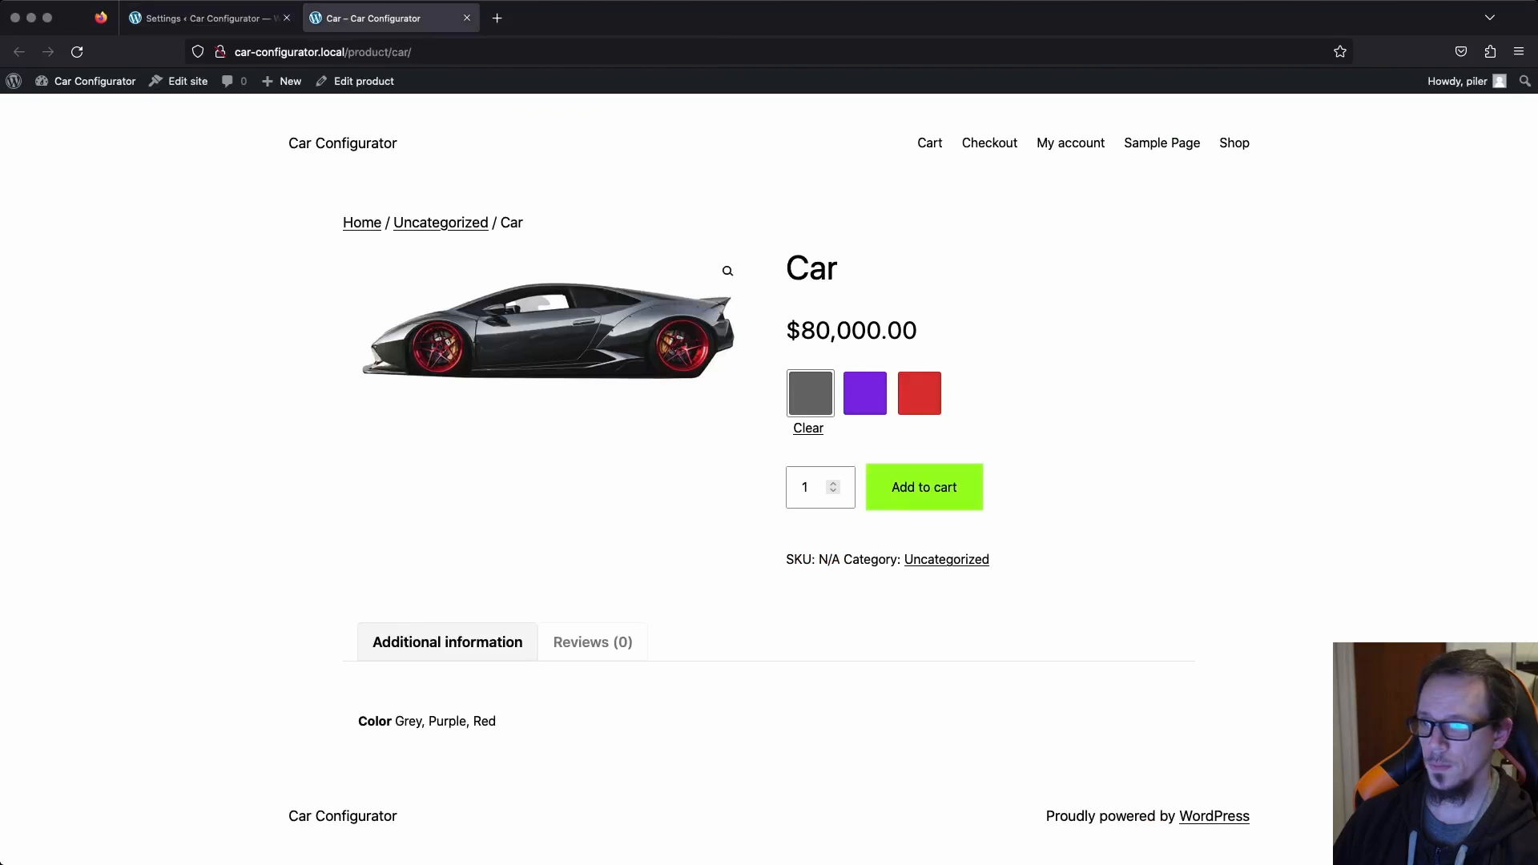
pyautogui.press('super+r')
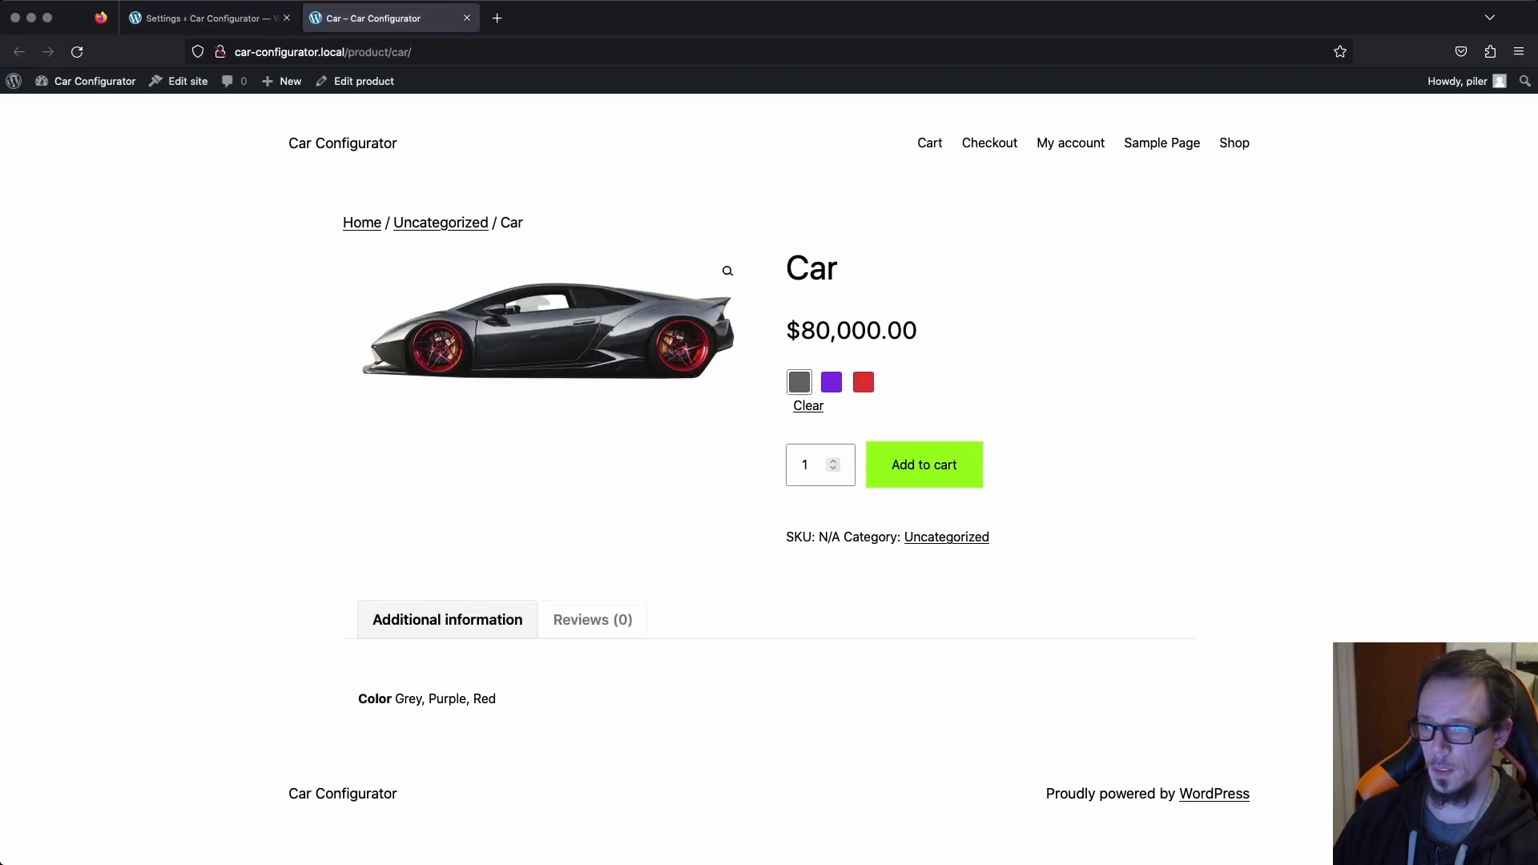
# Set the swatch border radius to 10 px and the label font size to 14 px in the global styling.
pyautogui.hotkey('ctrl', 'shift', 'Tab')
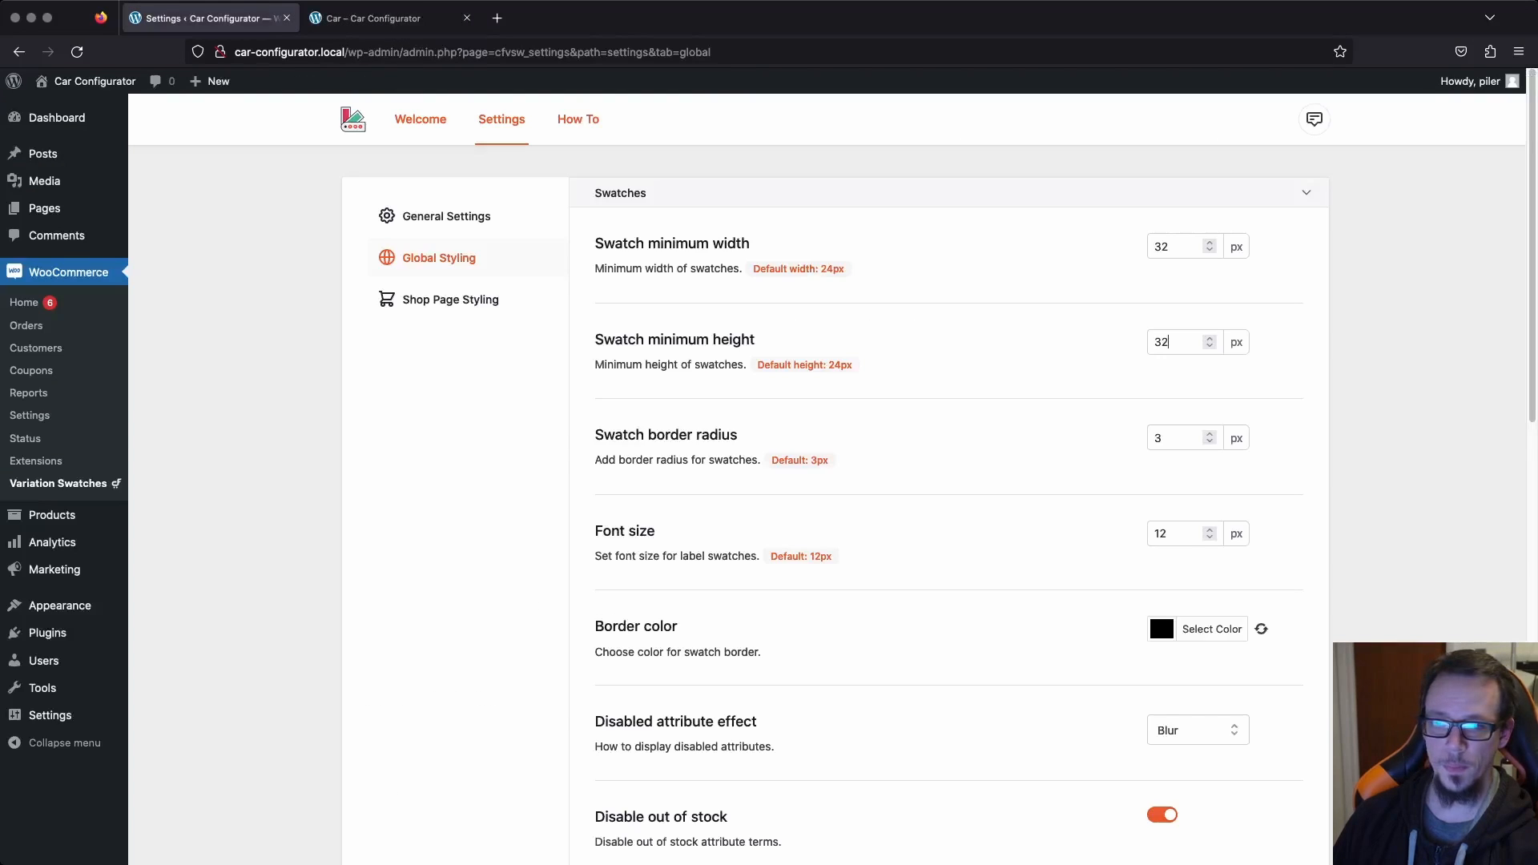
pyautogui.scroll(-1, 949, 505)
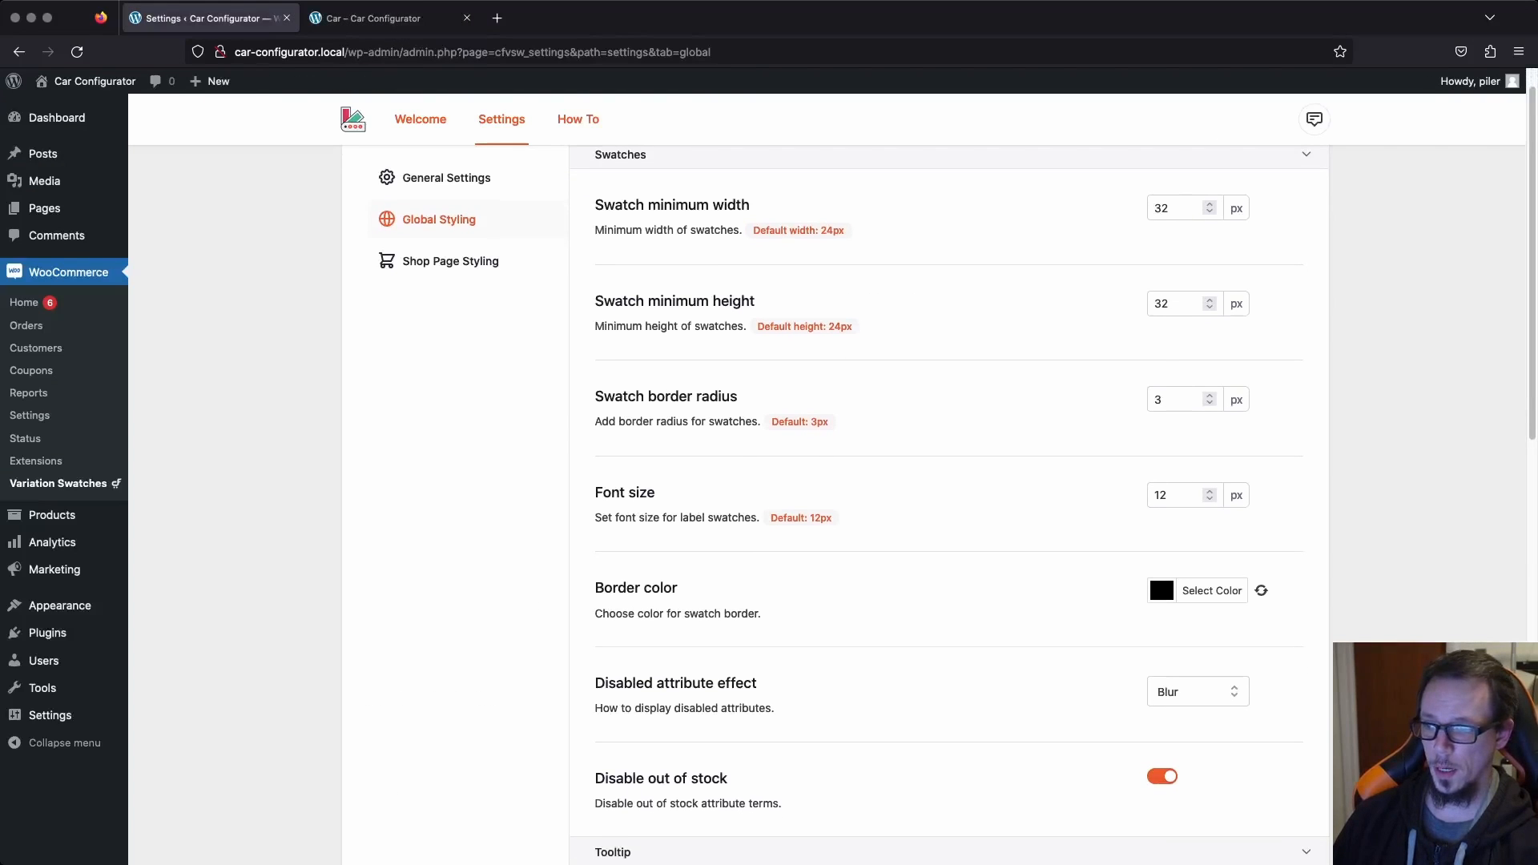
pyautogui.doubleClick(1158, 400)
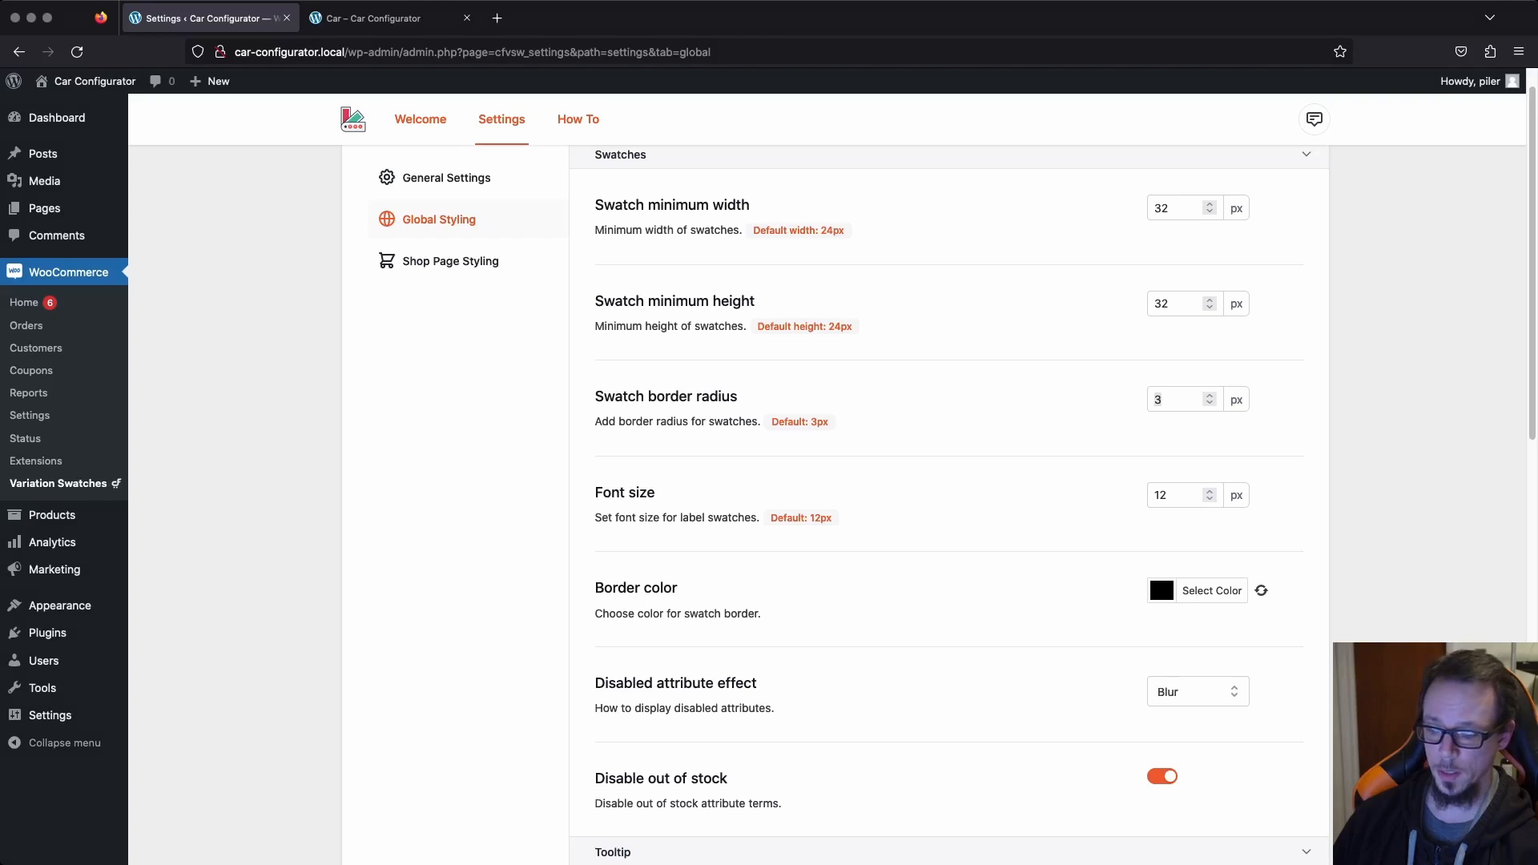
pyautogui.write('10')
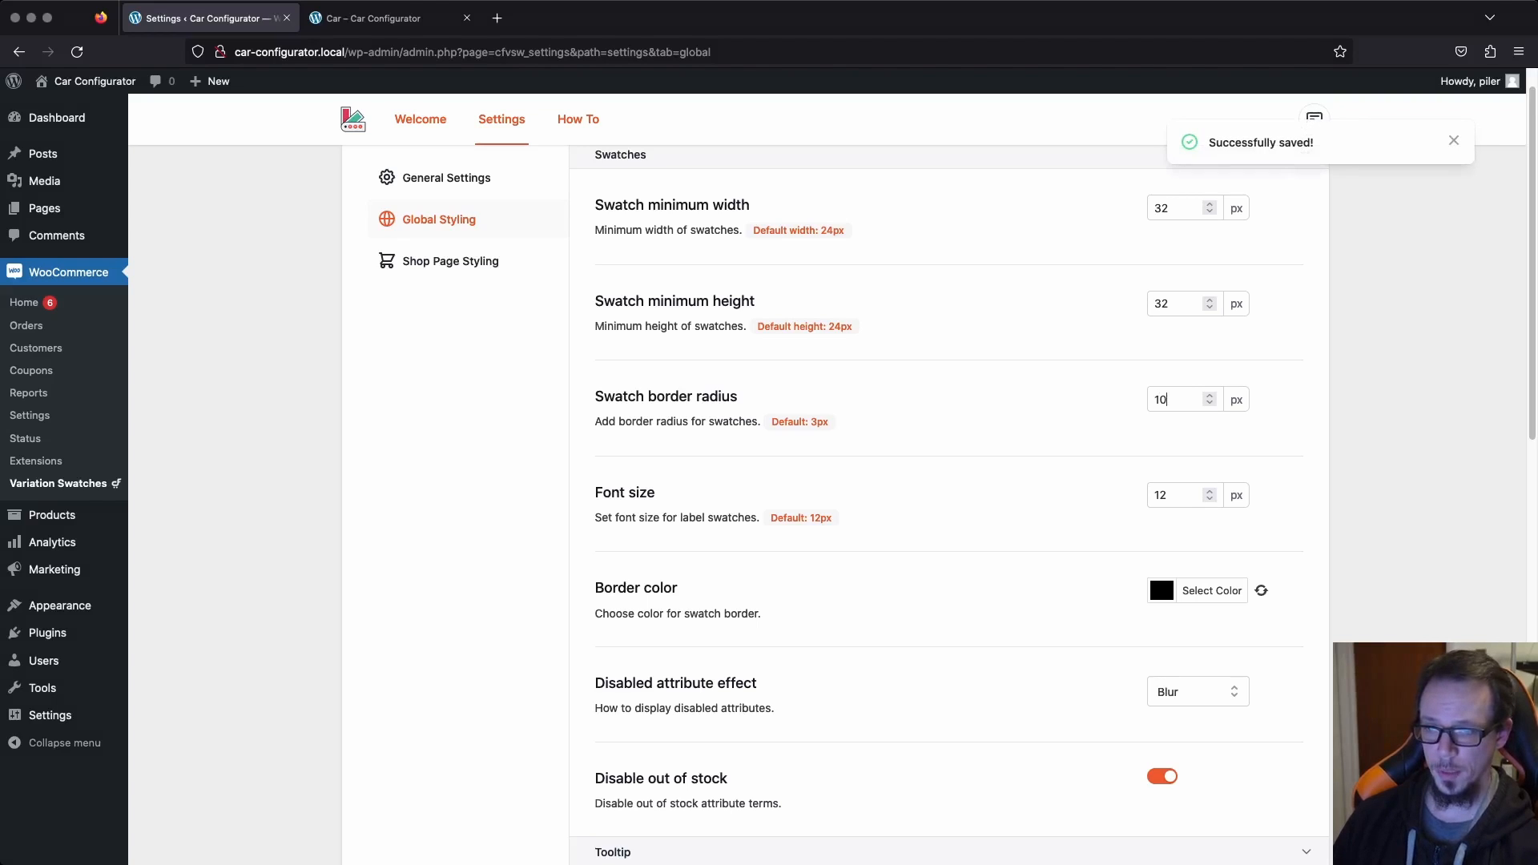
pyautogui.press('BackSpace')
pyautogui.write('4')
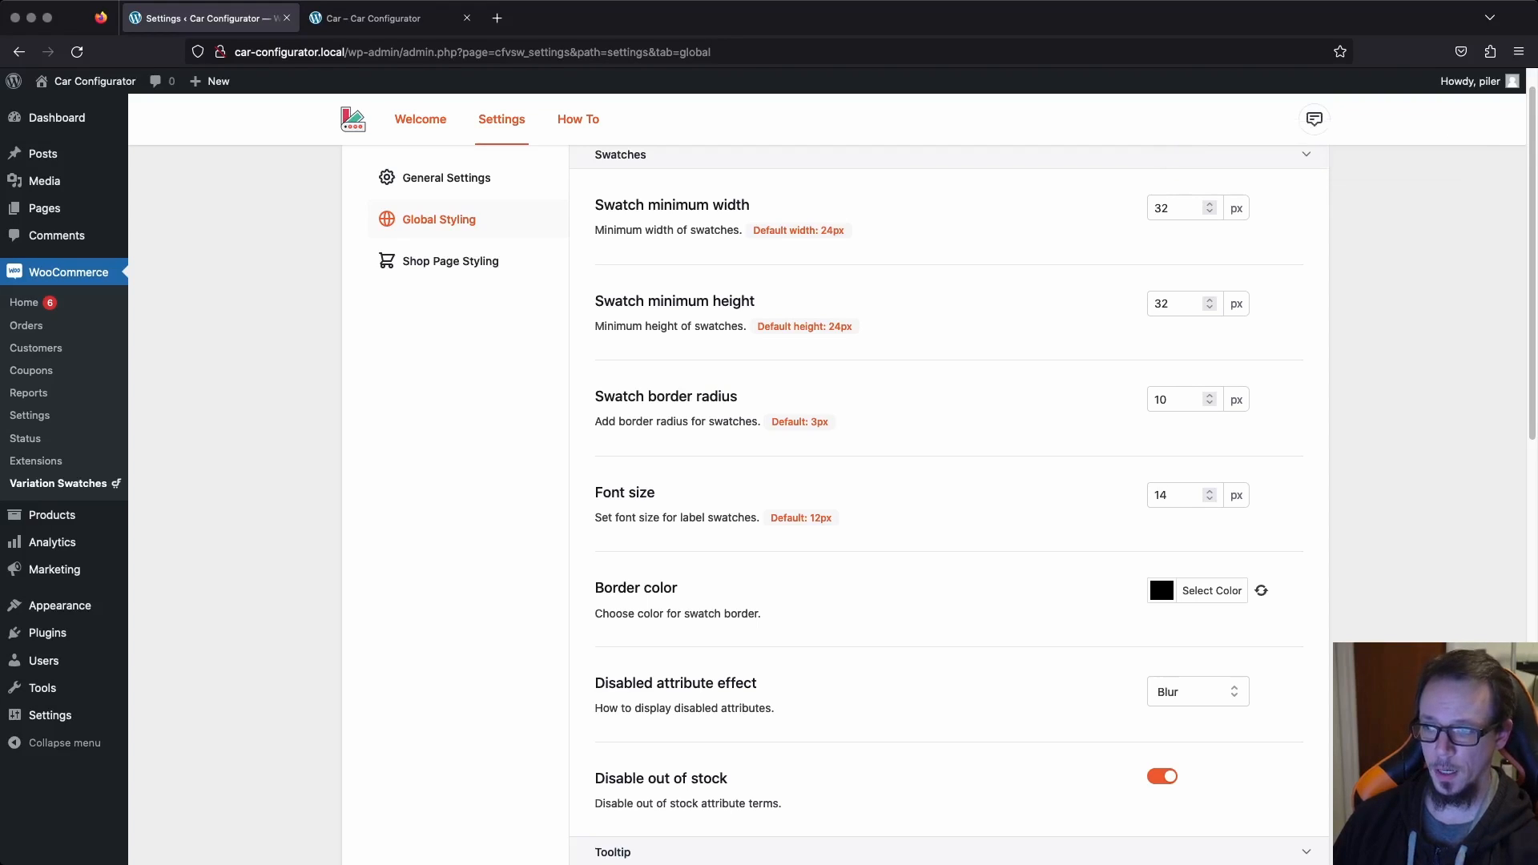
# Change the swatch border color to bright red.
pyautogui.scroll(-3, 948, 504)
pyautogui.click(1162, 437)
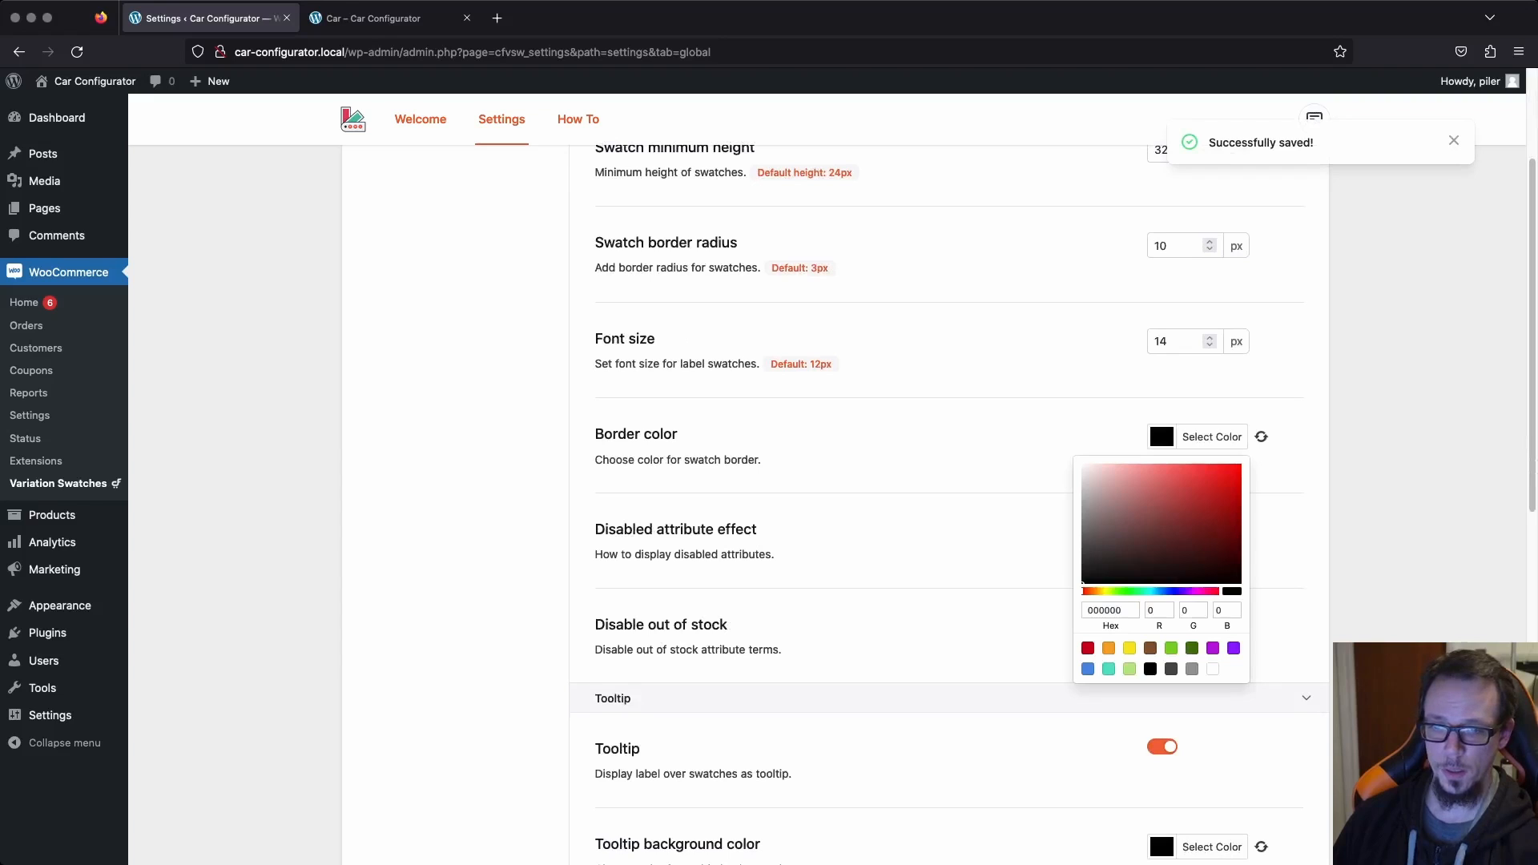
pyautogui.moveTo(1217, 480); pyautogui.dragTo(1242, 464)
pyautogui.click(1291, 500)
pyautogui.scroll(-1, 948, 505)
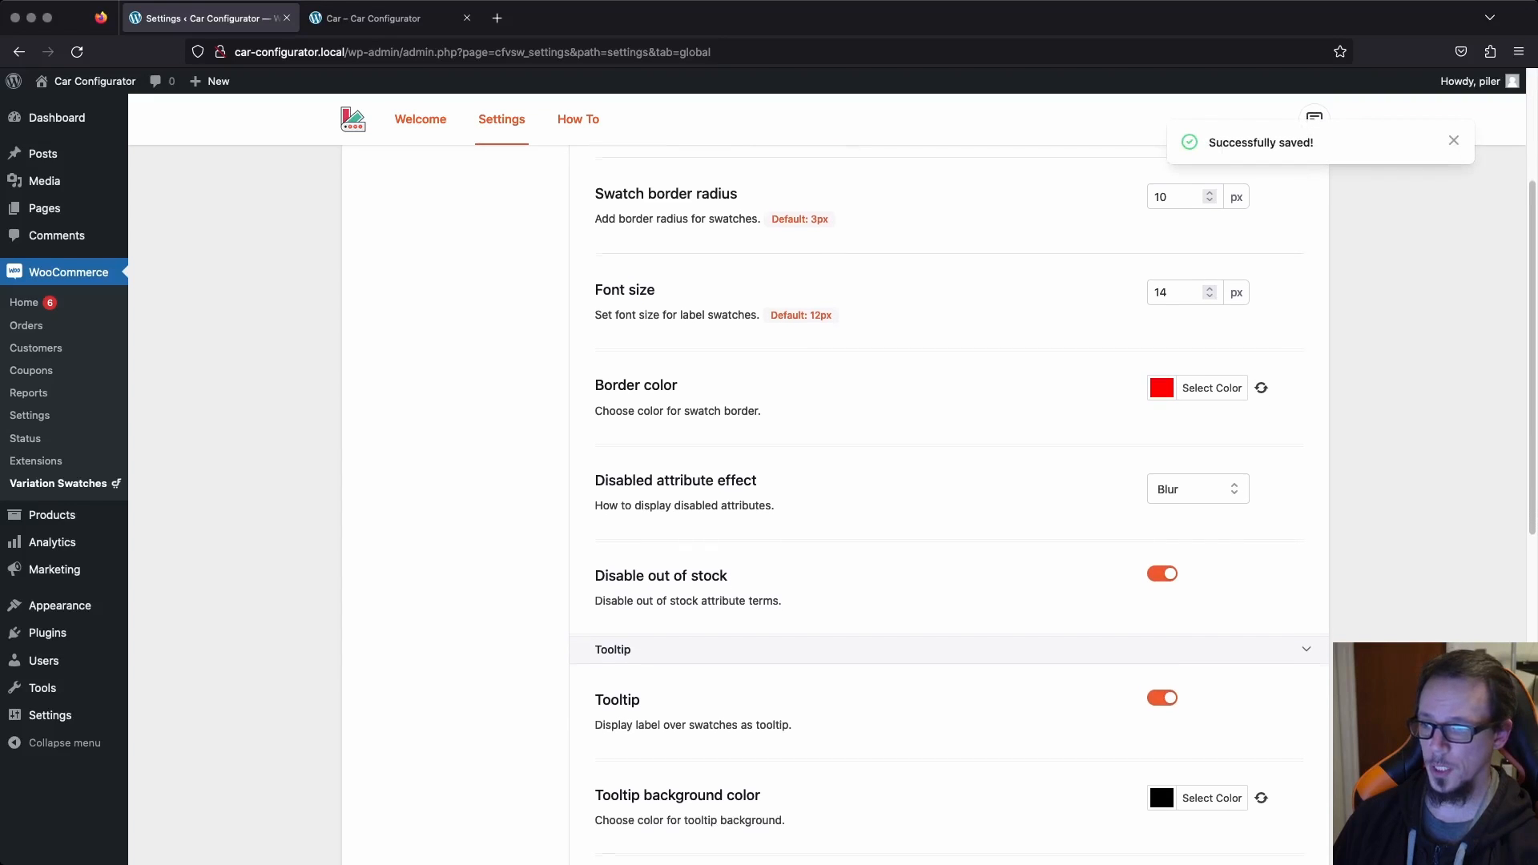
# Check the restyled swatches on the reloaded Car product page and return to the swatch styling settings.
pyautogui.hotkey('ctrl', 'Tab')
pyautogui.press('super+r')
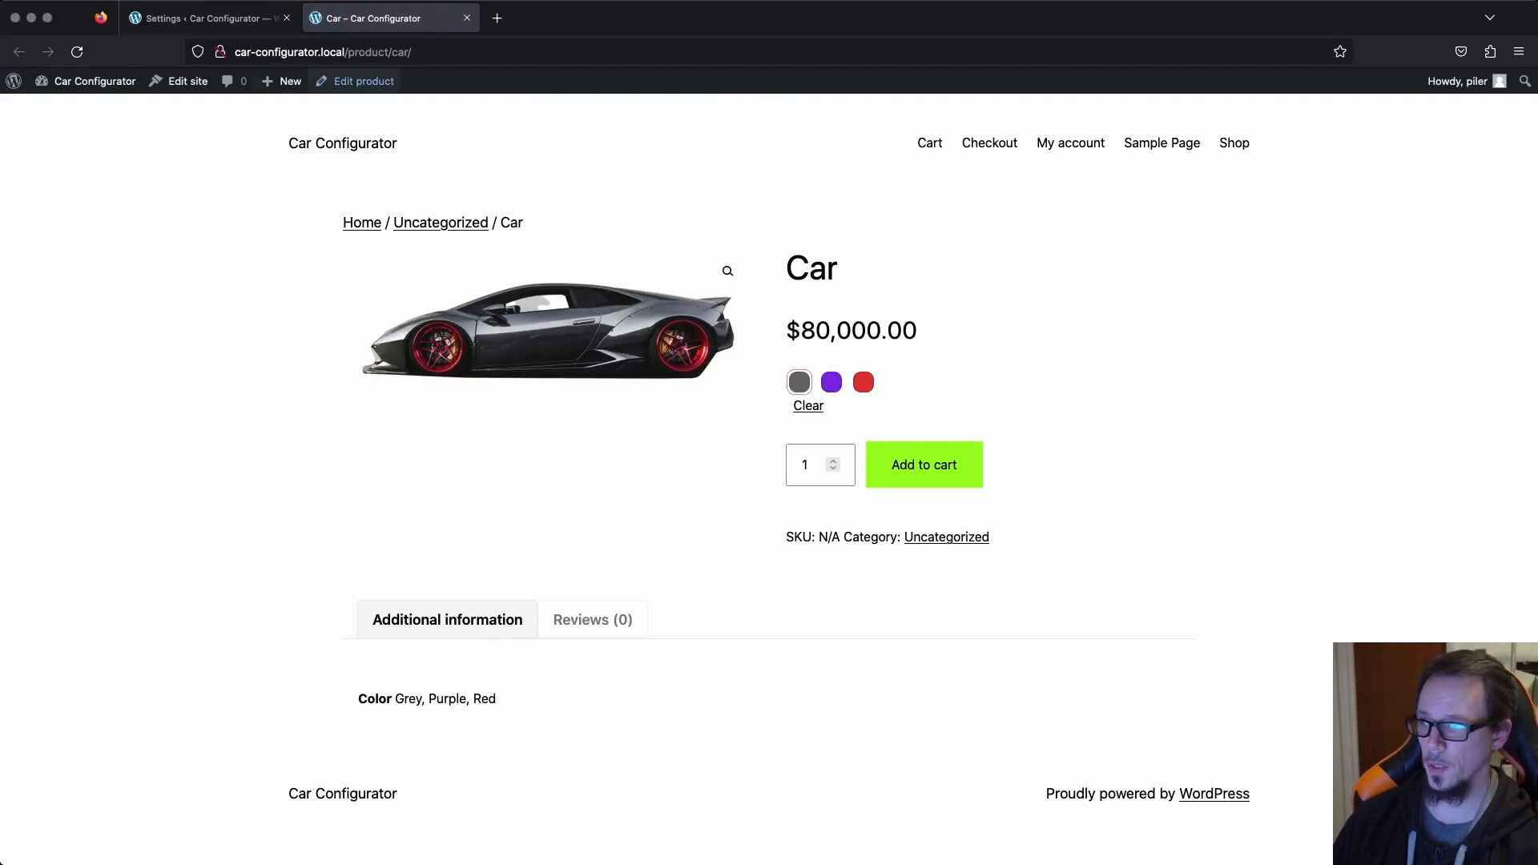
pyautogui.hotkey('ctrl', 'Tab')
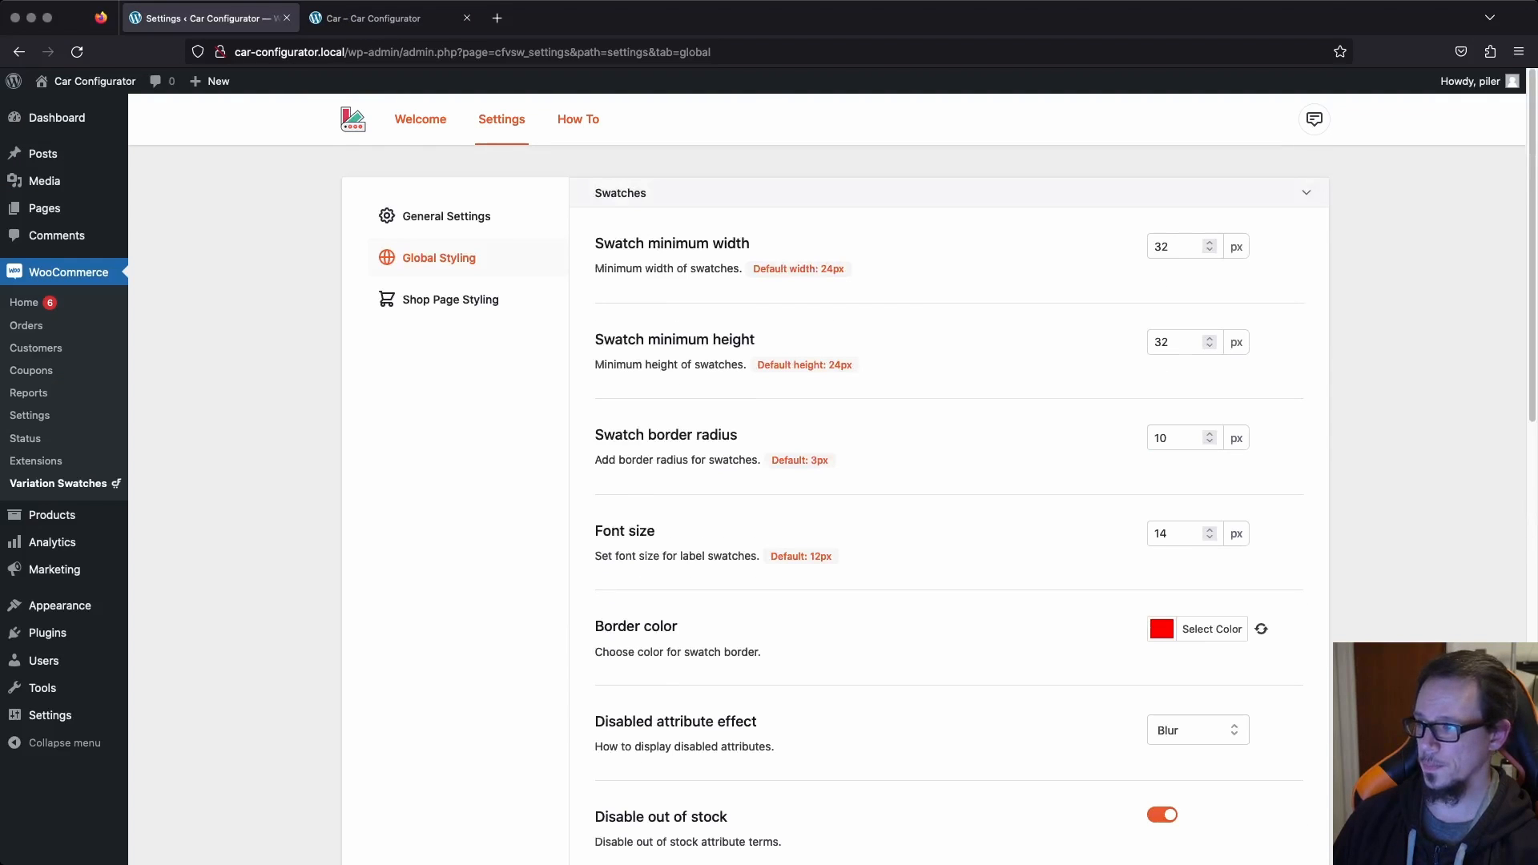
# Open the Car product's swatch settings and set the Color attribute type to Image.
pyautogui.click(52, 514)
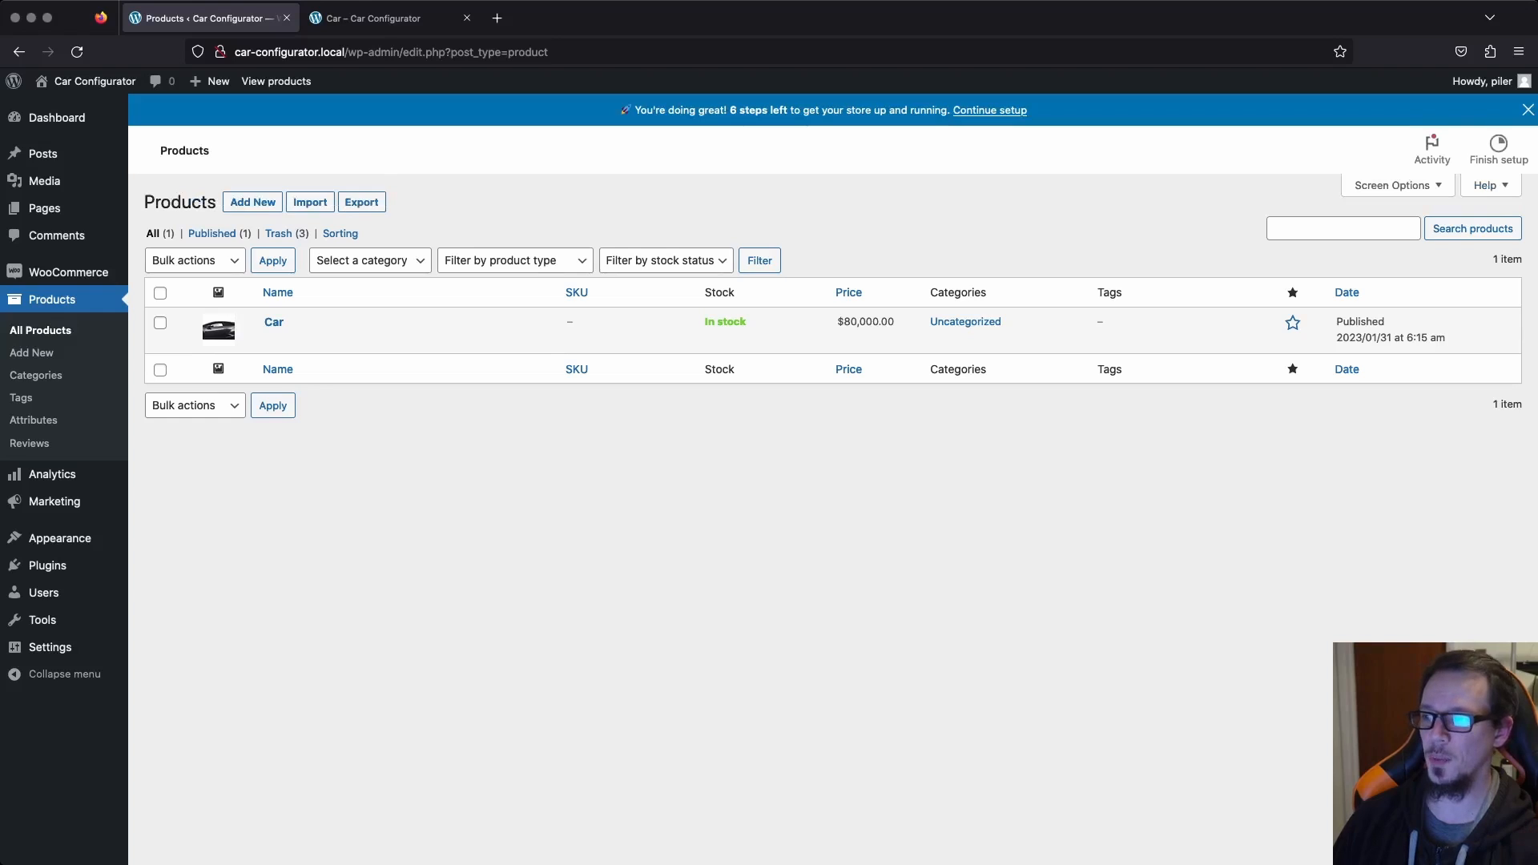
pyautogui.click(274, 322)
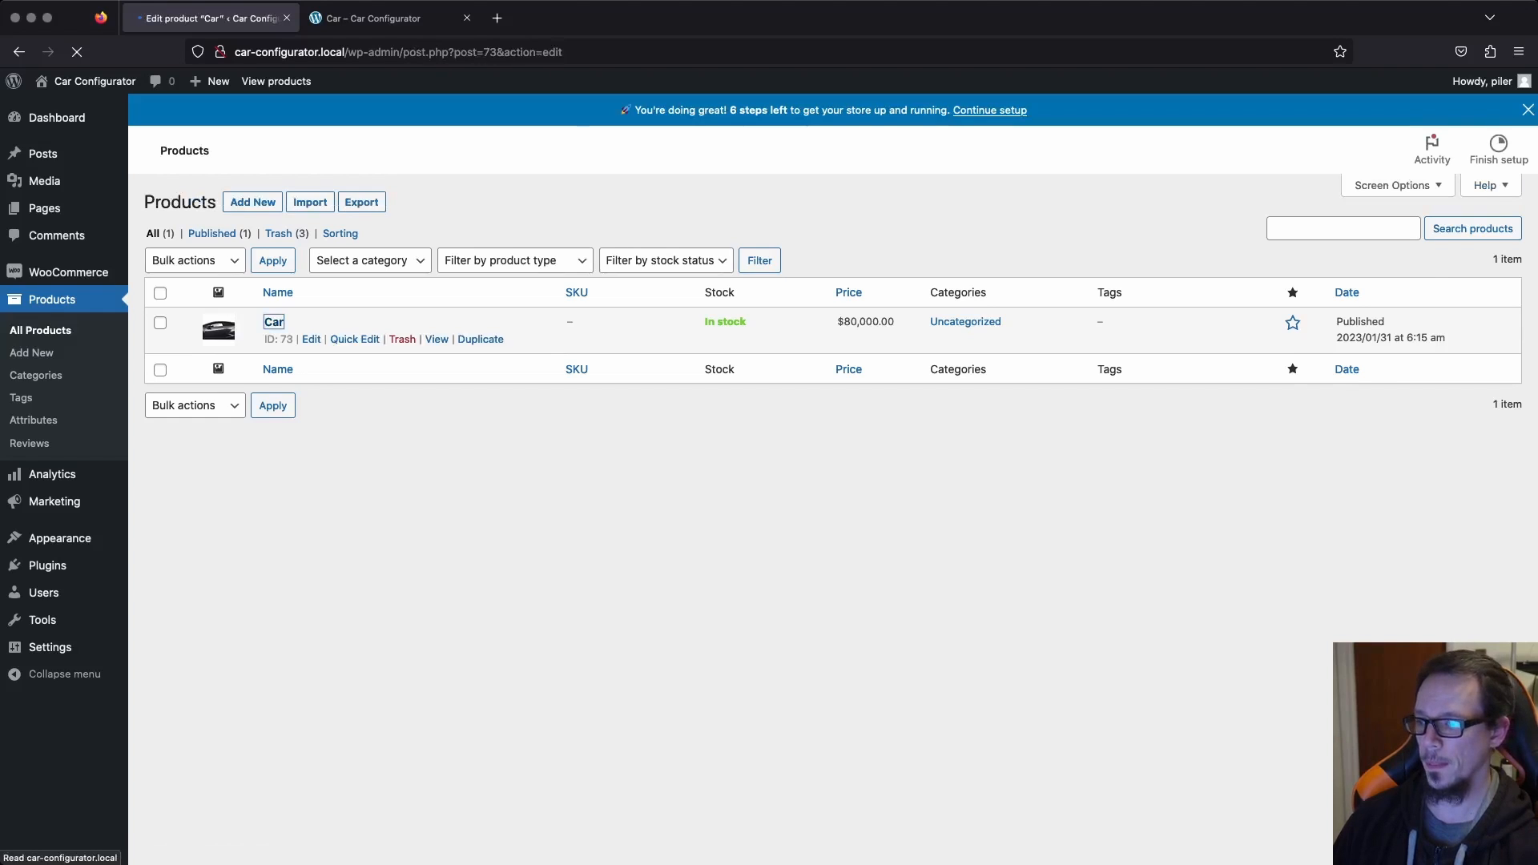
pyautogui.scroll(-4, 707, 497)
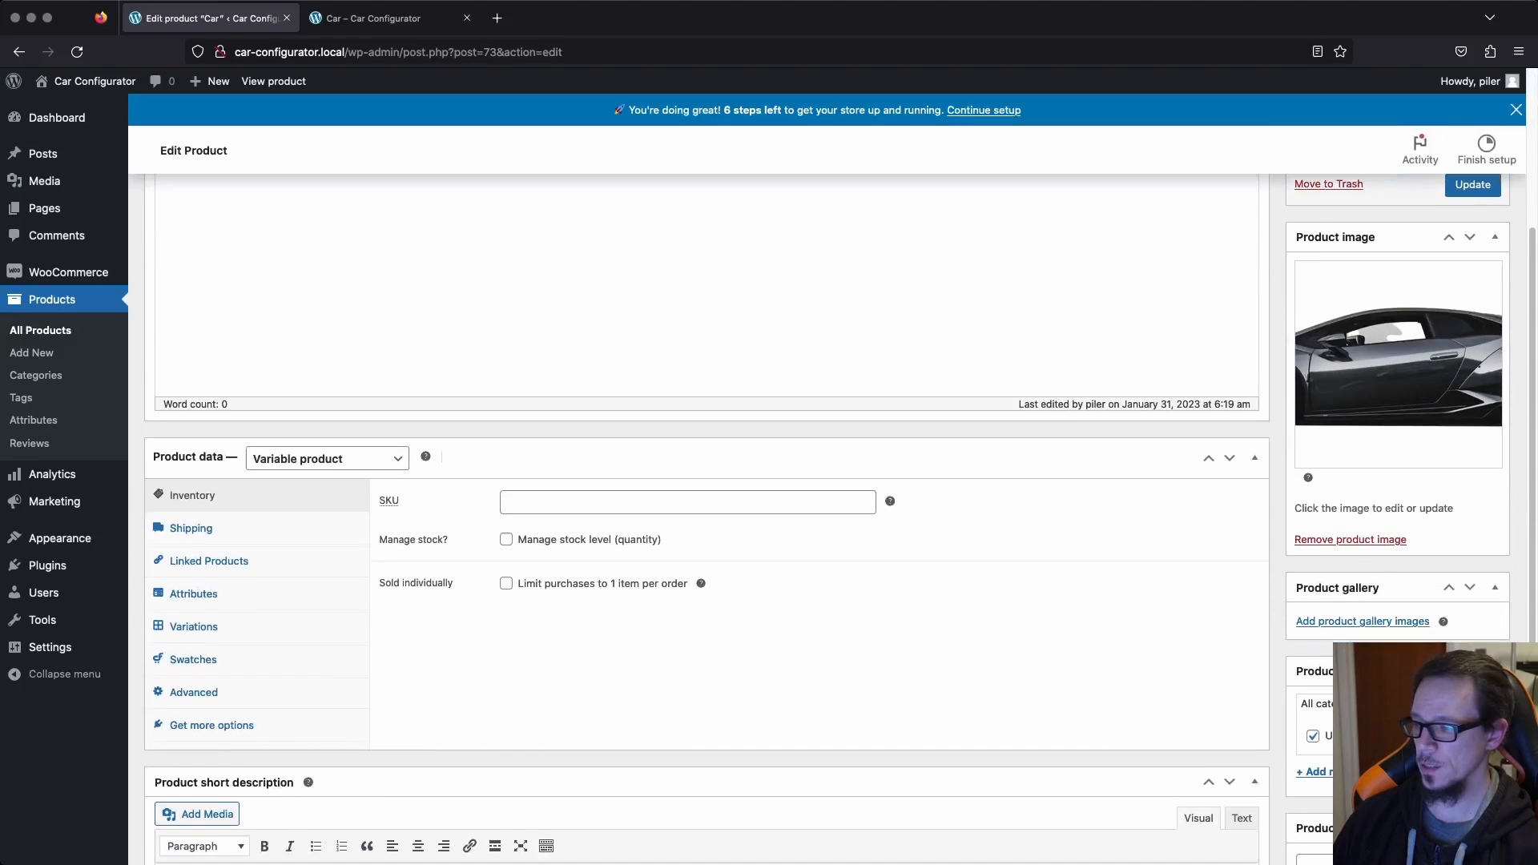
pyautogui.click(193, 660)
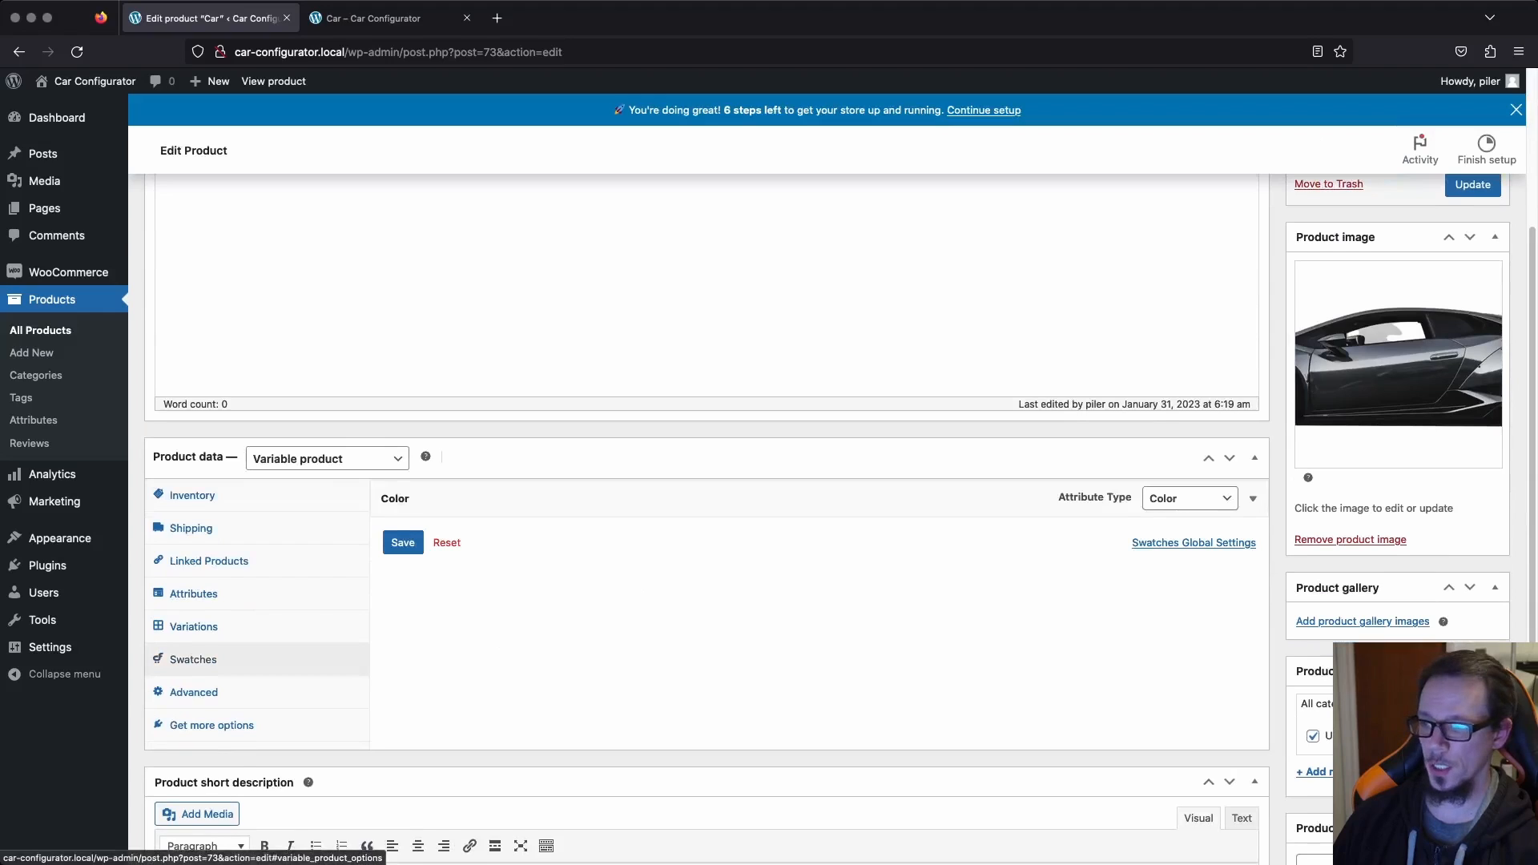
pyautogui.scroll(-1, 193, 641)
pyautogui.click(1189, 473)
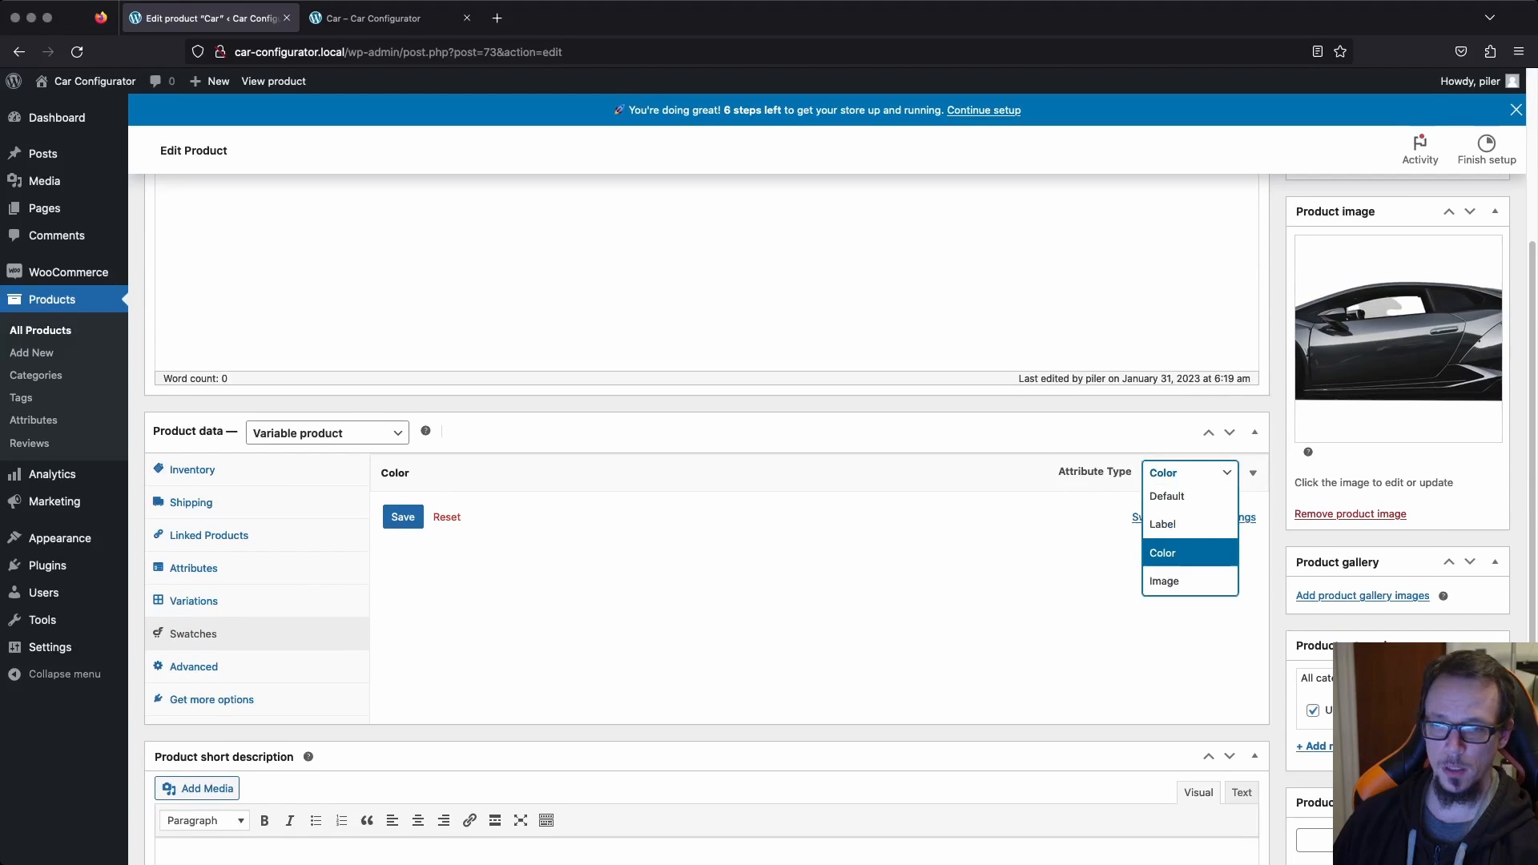
pyautogui.click(1164, 581)
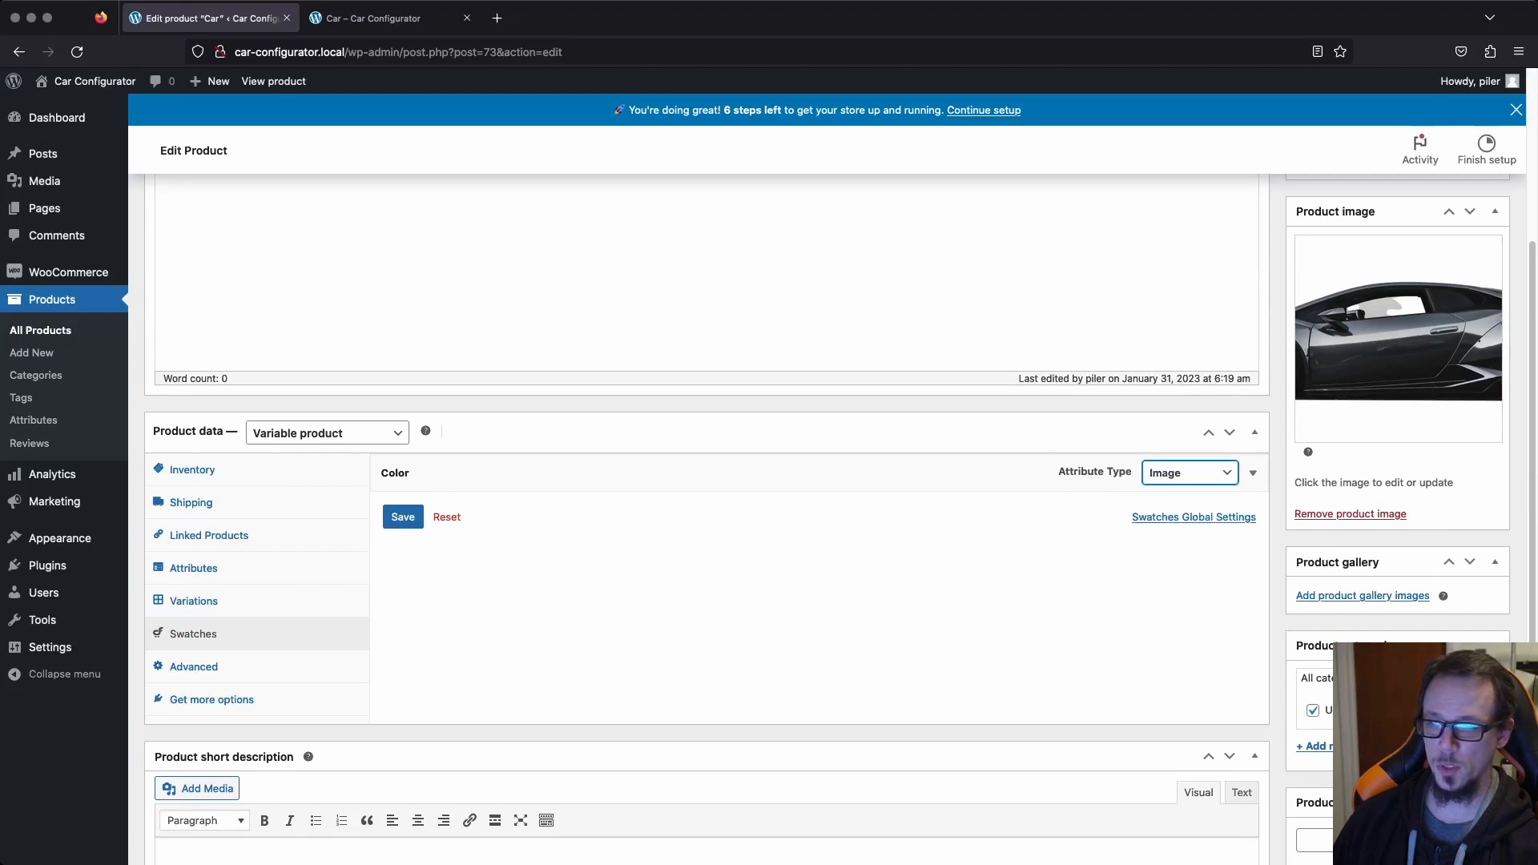
# Expand the Color attribute and assign grey-1.jpg from the media library as the Grey swatch image.
pyautogui.click(1253, 472)
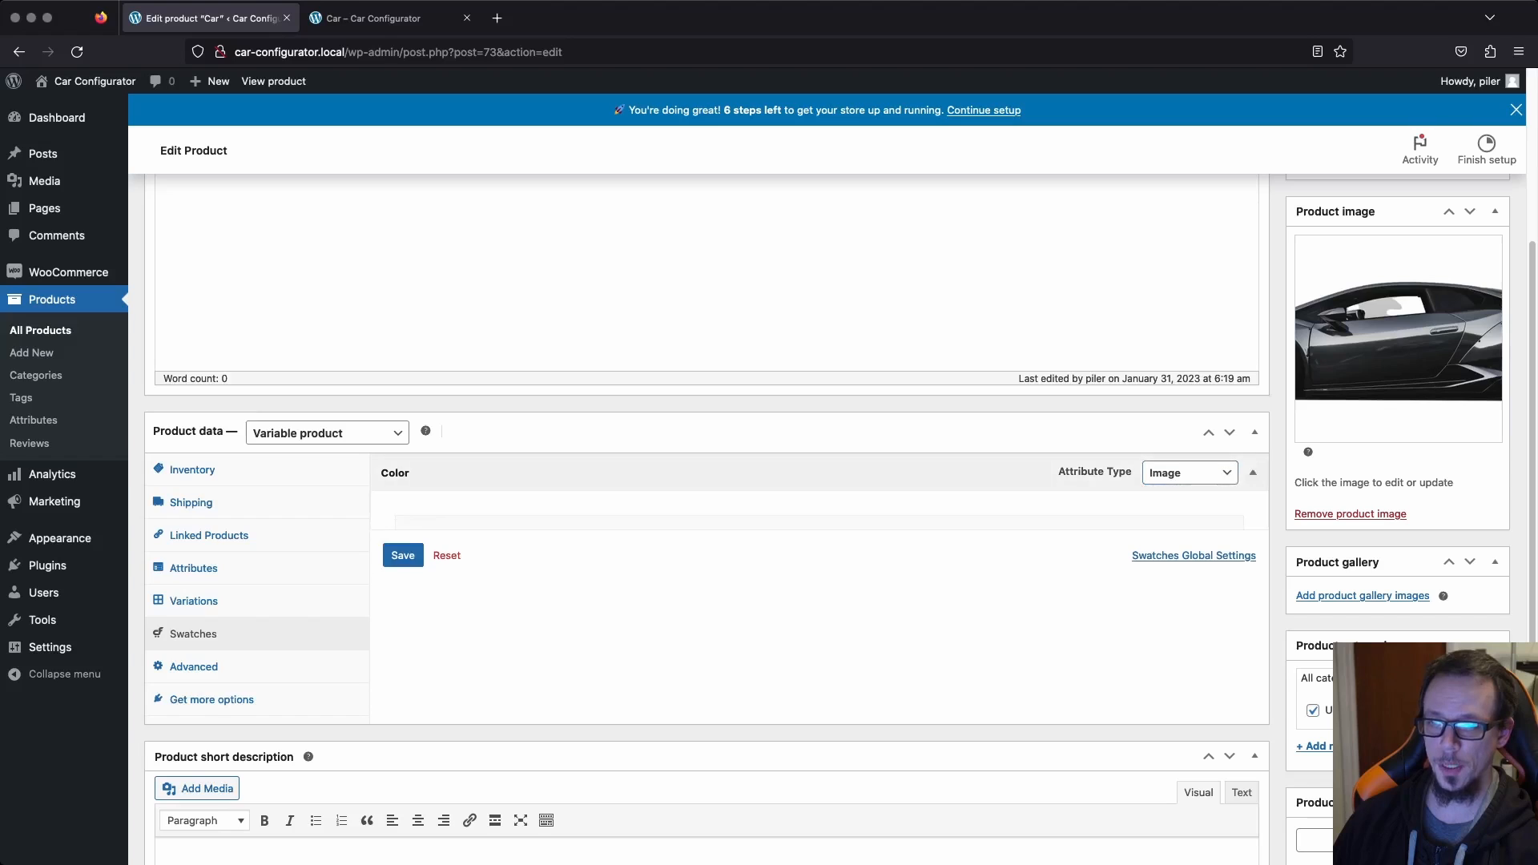
pyautogui.scroll(-1, 1227, 513)
pyautogui.click(1228, 507)
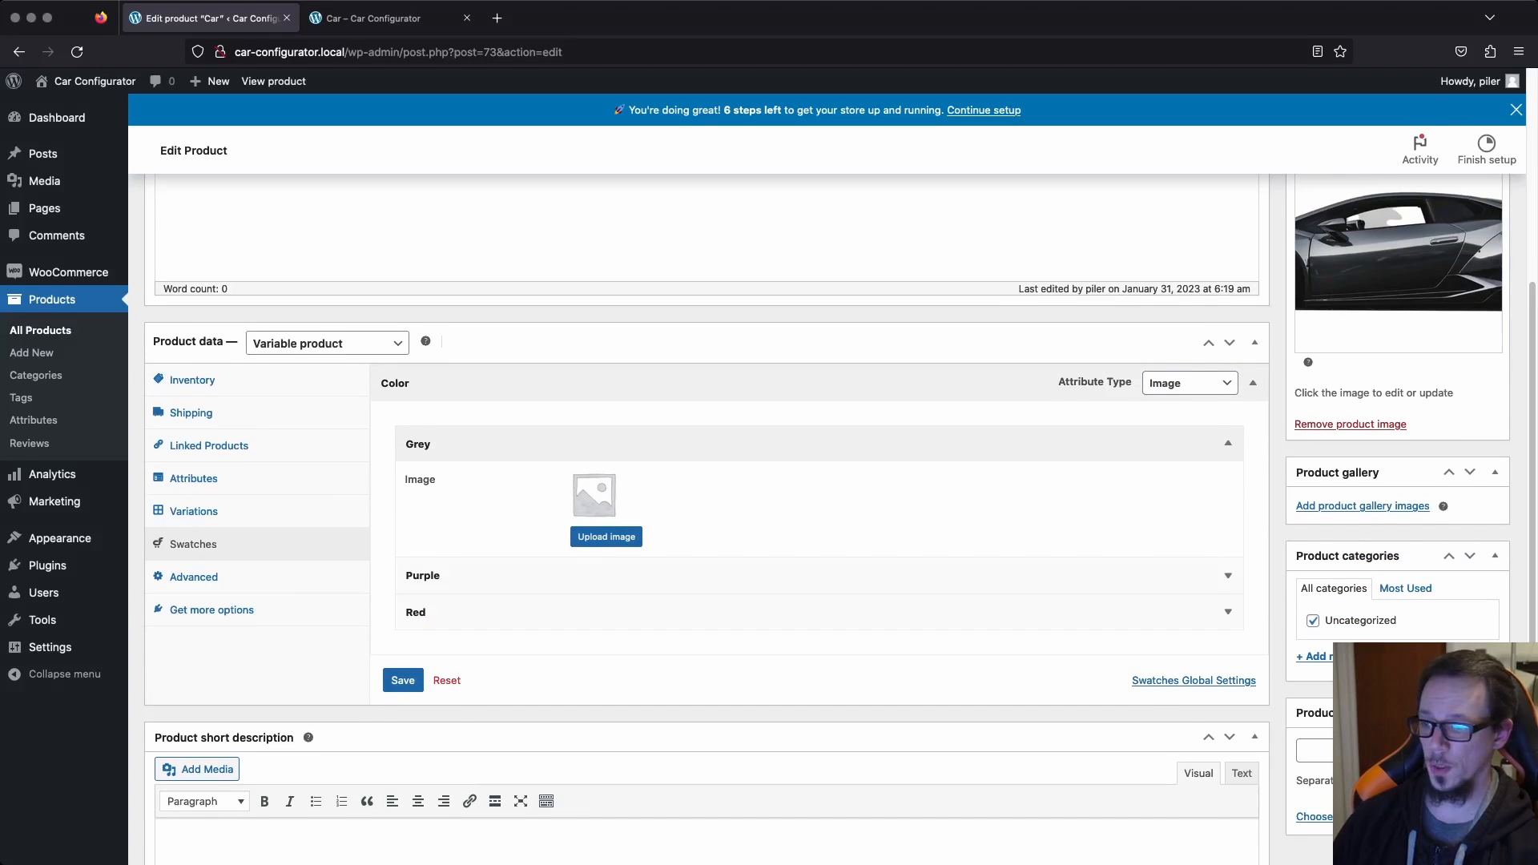
pyautogui.click(606, 536)
pyautogui.click(587, 281)
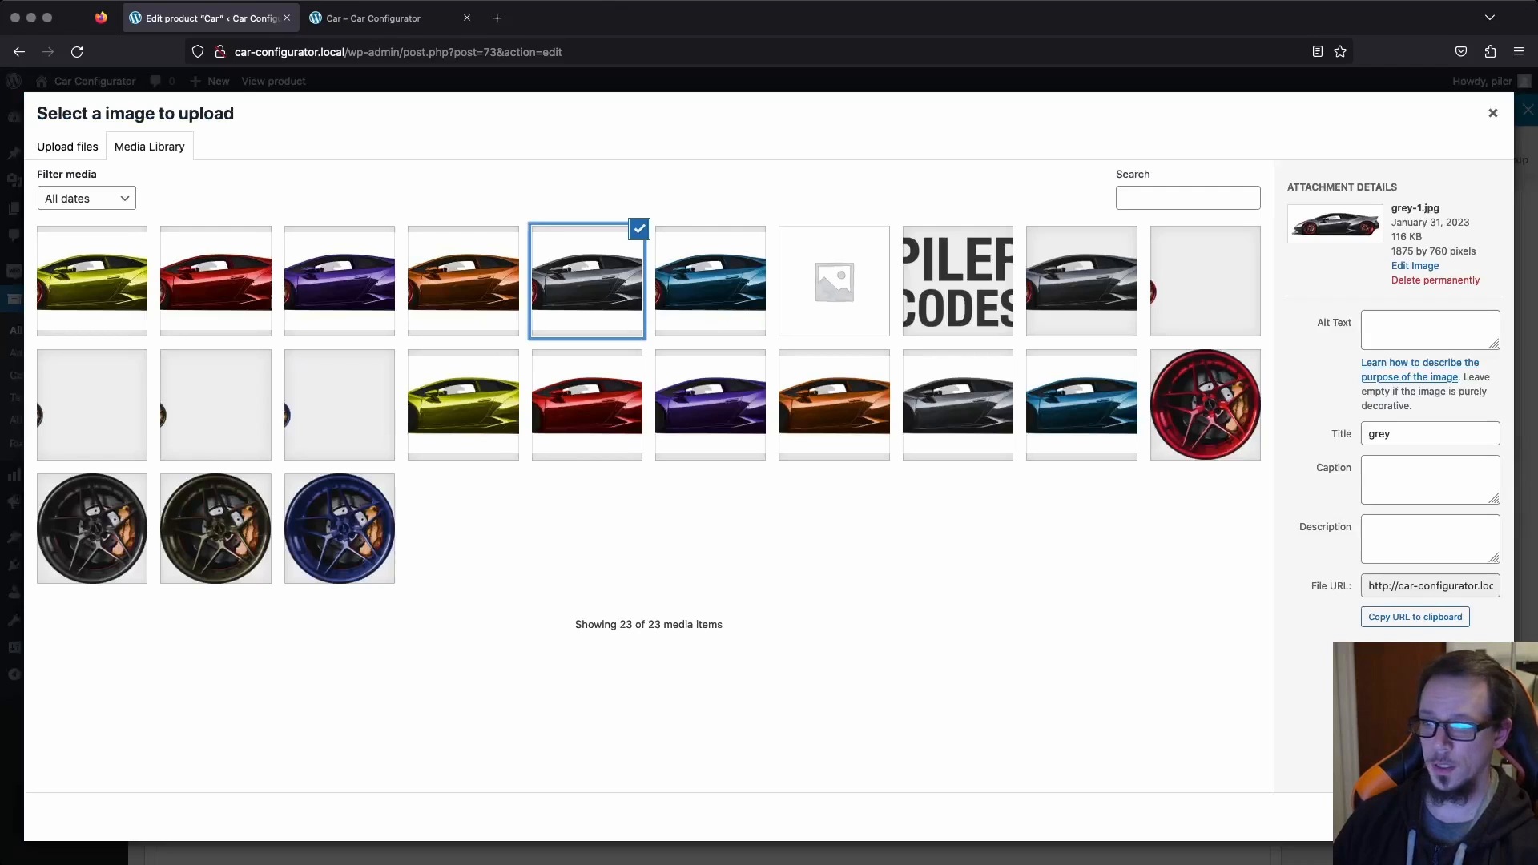
pyautogui.click(1459, 817)
# Assign purple-1.jpg from the media library as the Purple swatch image.
pyautogui.scroll(-1, 609, 521)
pyautogui.click(606, 522)
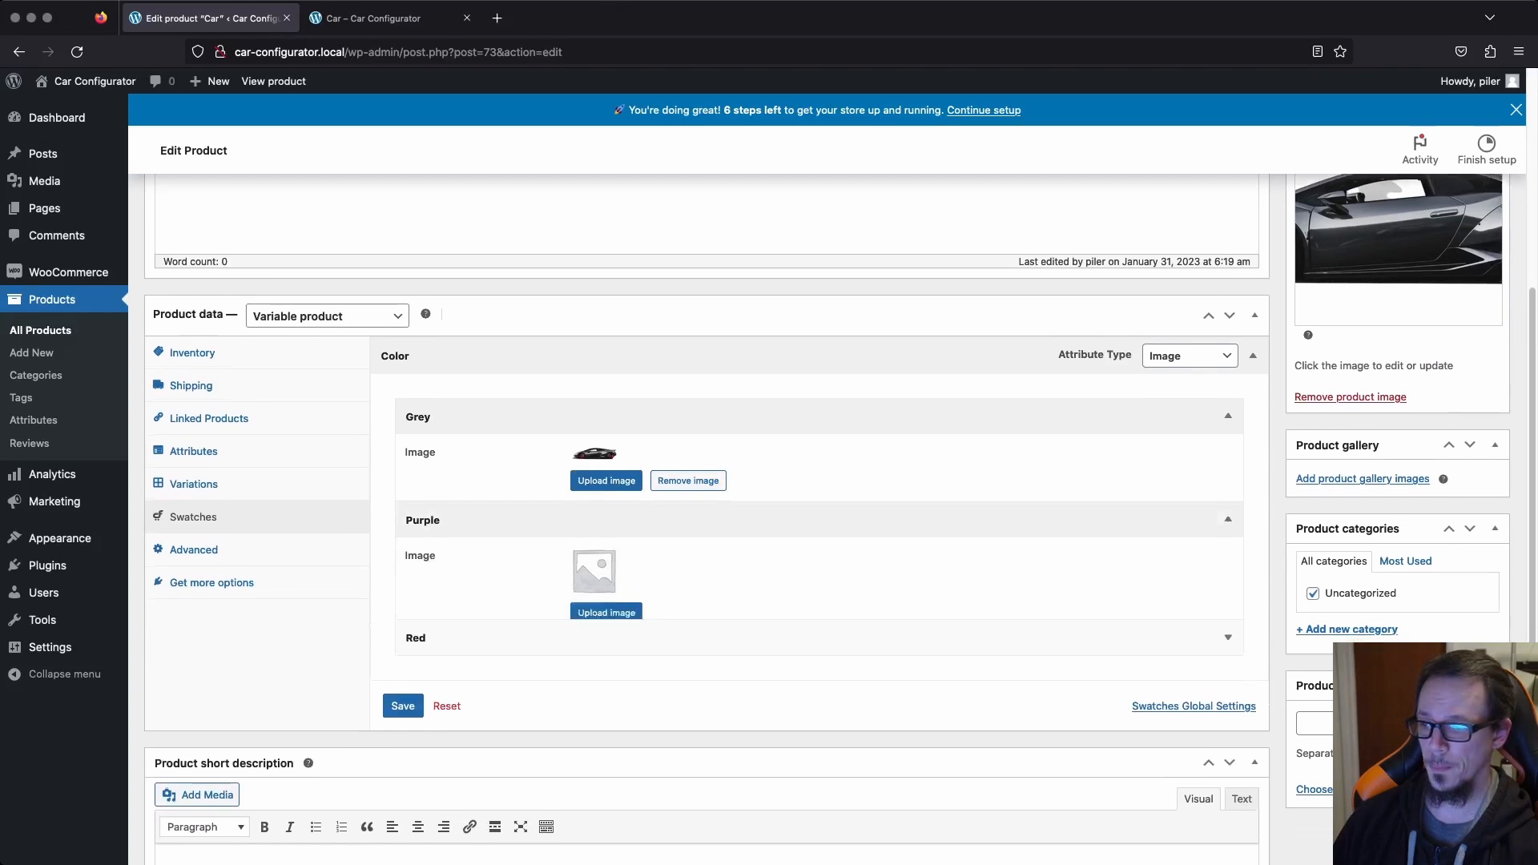
pyautogui.scroll(-1, 606, 545)
pyautogui.click(340, 281)
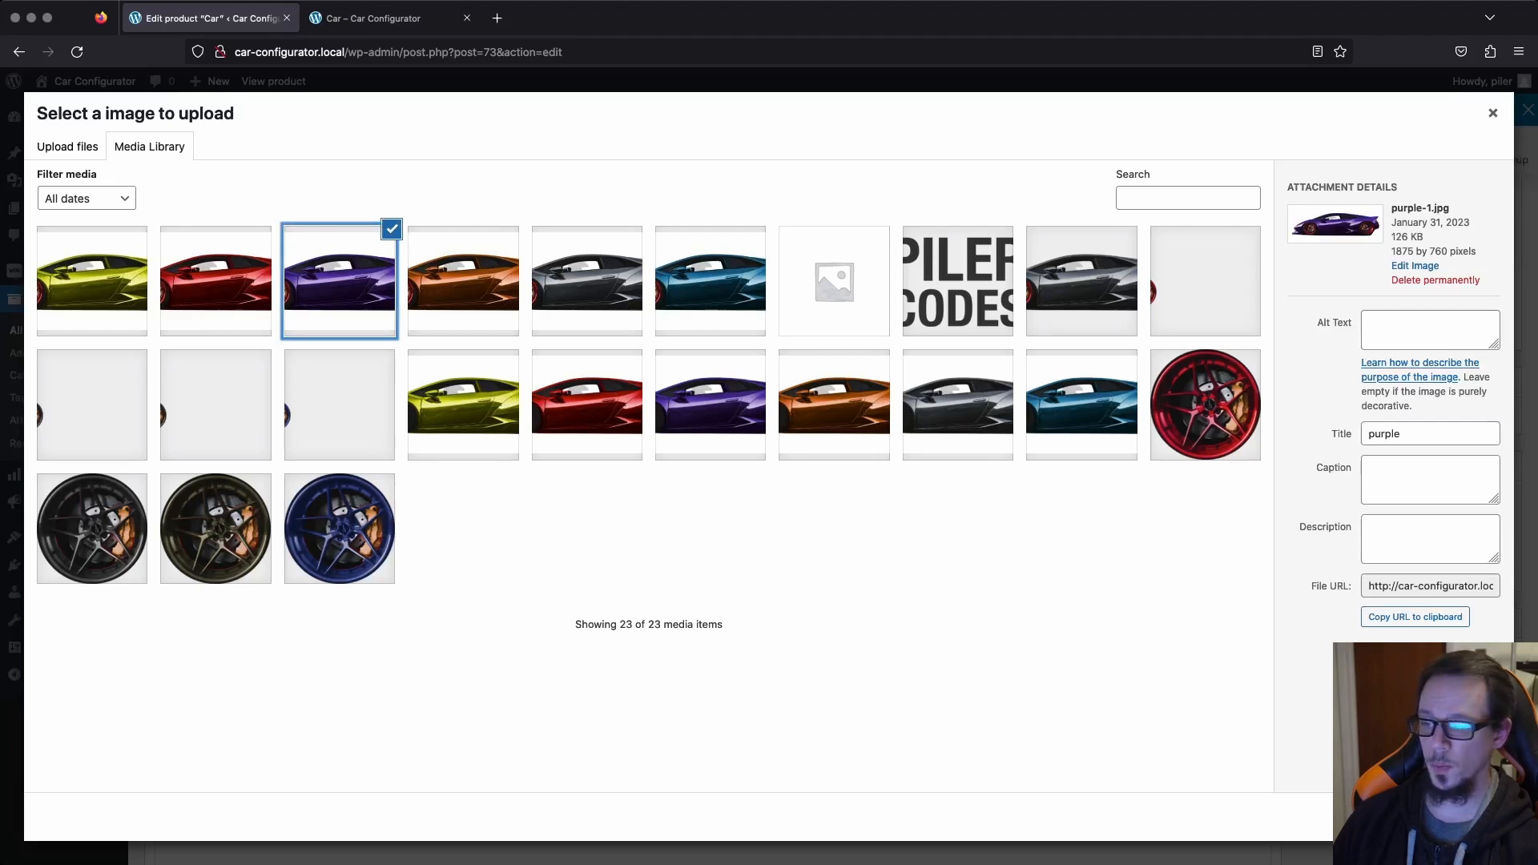
pyautogui.click(1459, 817)
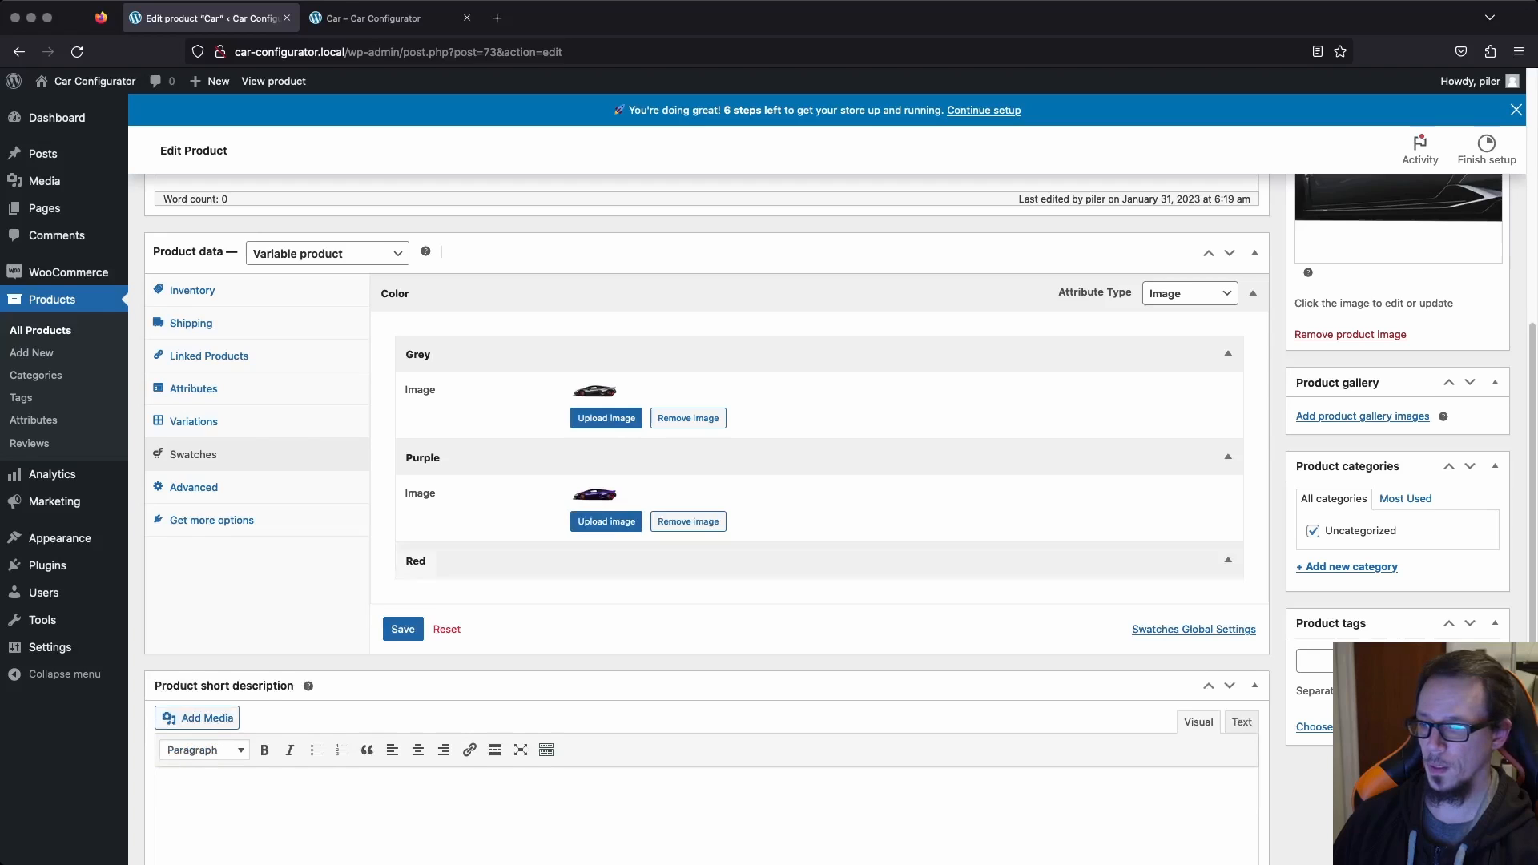
# Assign red-1.jpg from the media library as the Red swatch image.
pyautogui.click(609, 560)
pyautogui.click(607, 650)
pyautogui.click(216, 281)
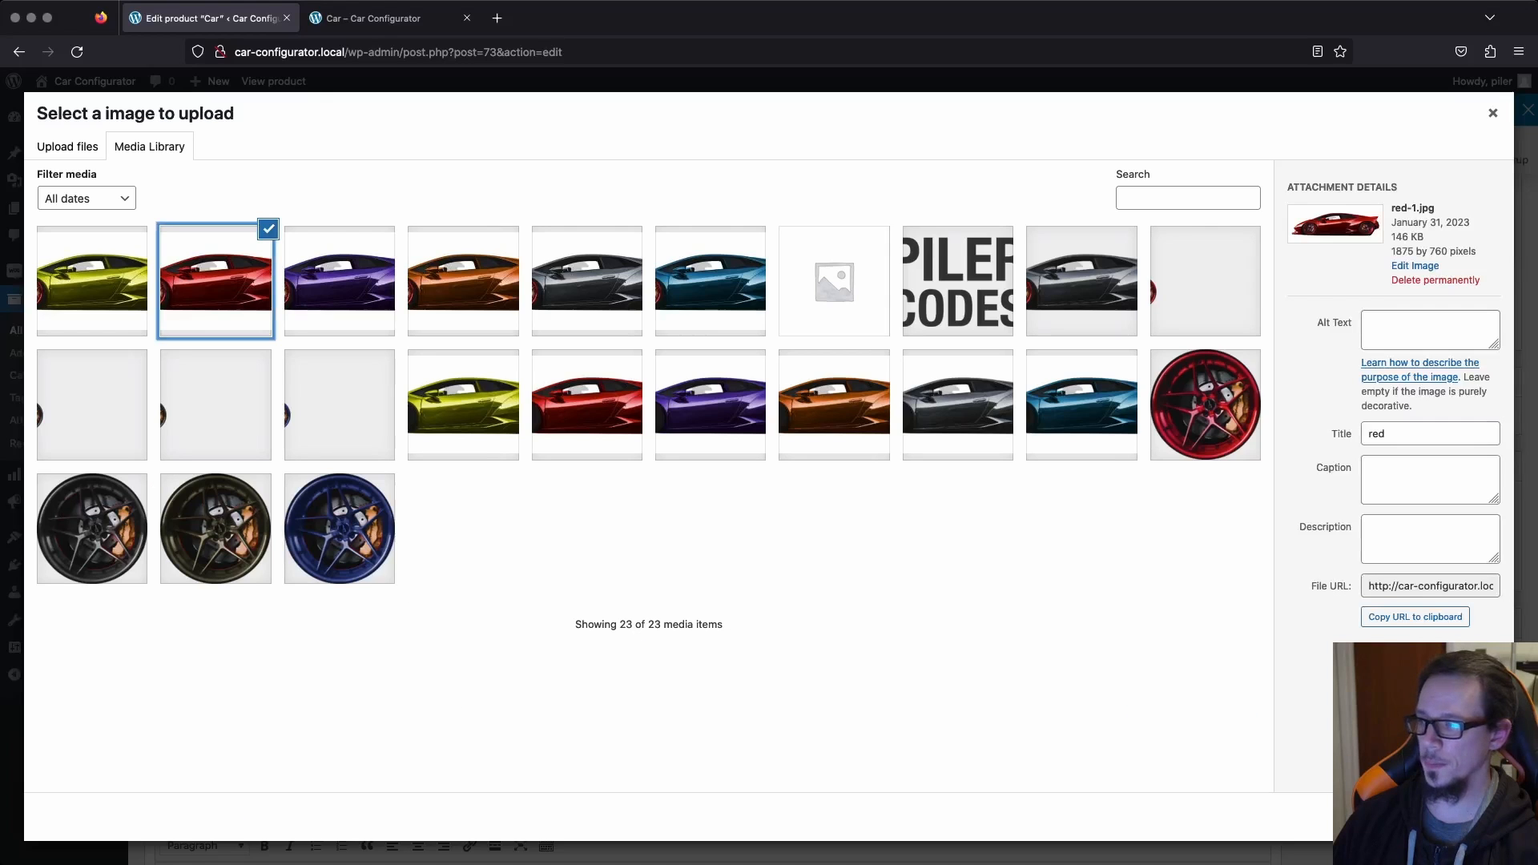
pyautogui.click(1459, 817)
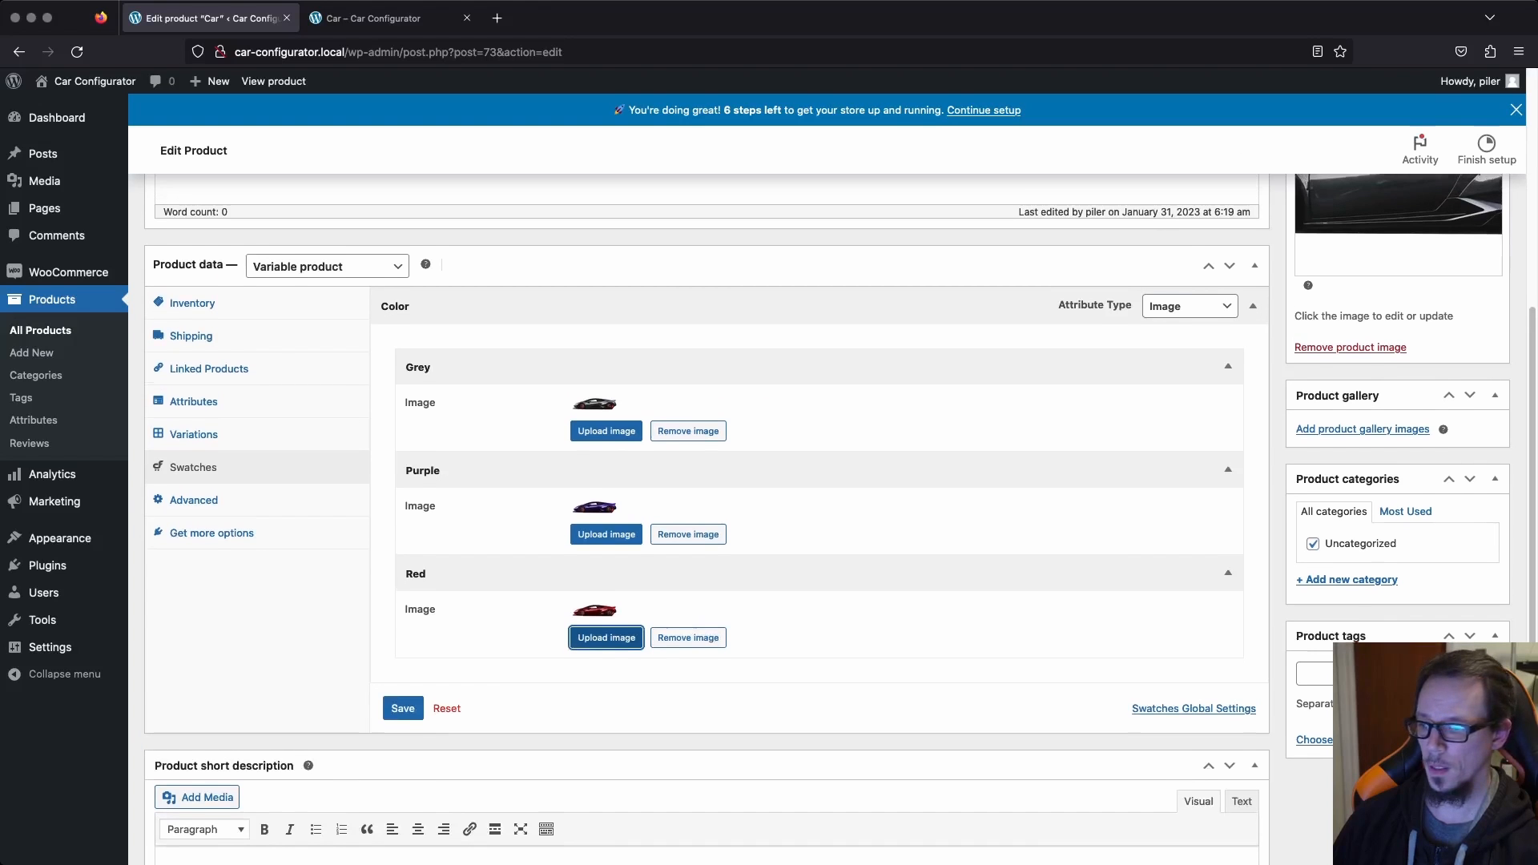
# Save the swatch settings and update the Car product.
pyautogui.click(403, 695)
pyautogui.scroll(3, 826, 513)
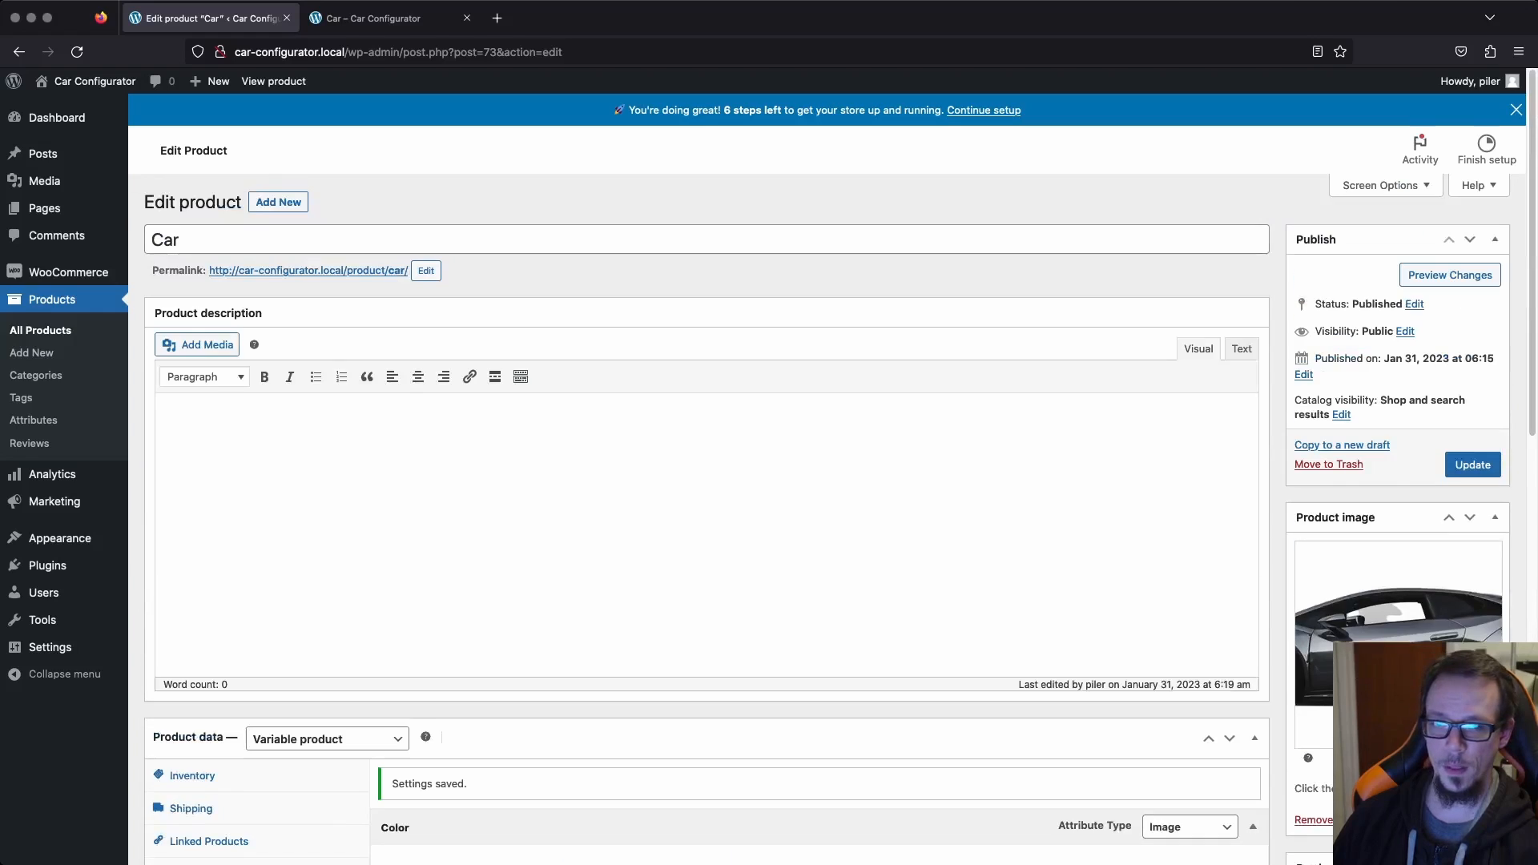
pyautogui.click(1472, 464)
# Reload the Car product page and test the Purple, Red and Grey image swatches.
pyautogui.hotkey('ctrl', 'Tab')
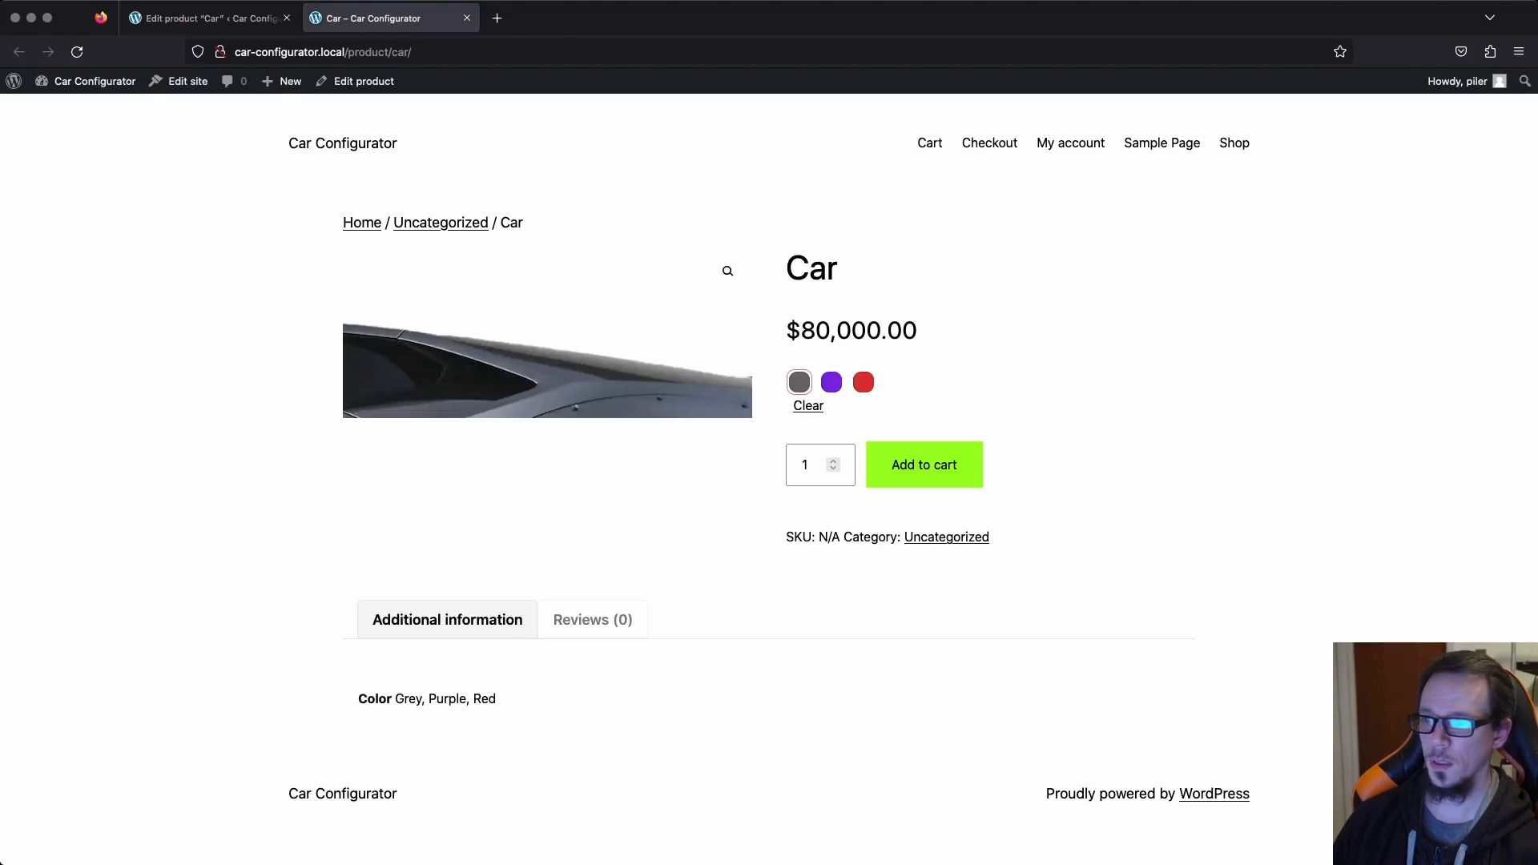
pyautogui.press('super+r')
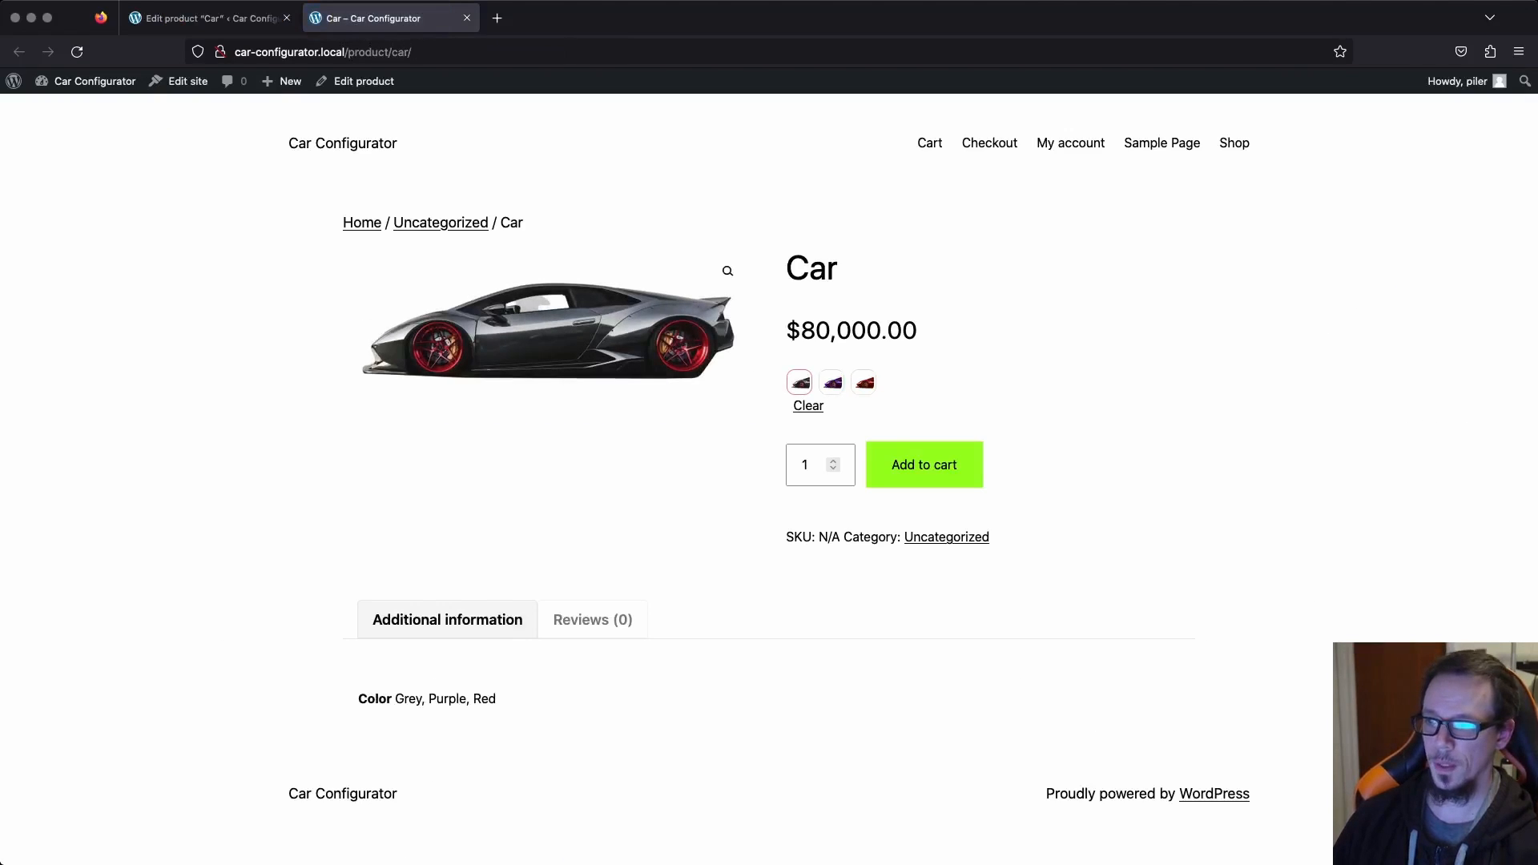
pyautogui.click(832, 382)
pyautogui.click(864, 382)
pyautogui.click(832, 382)
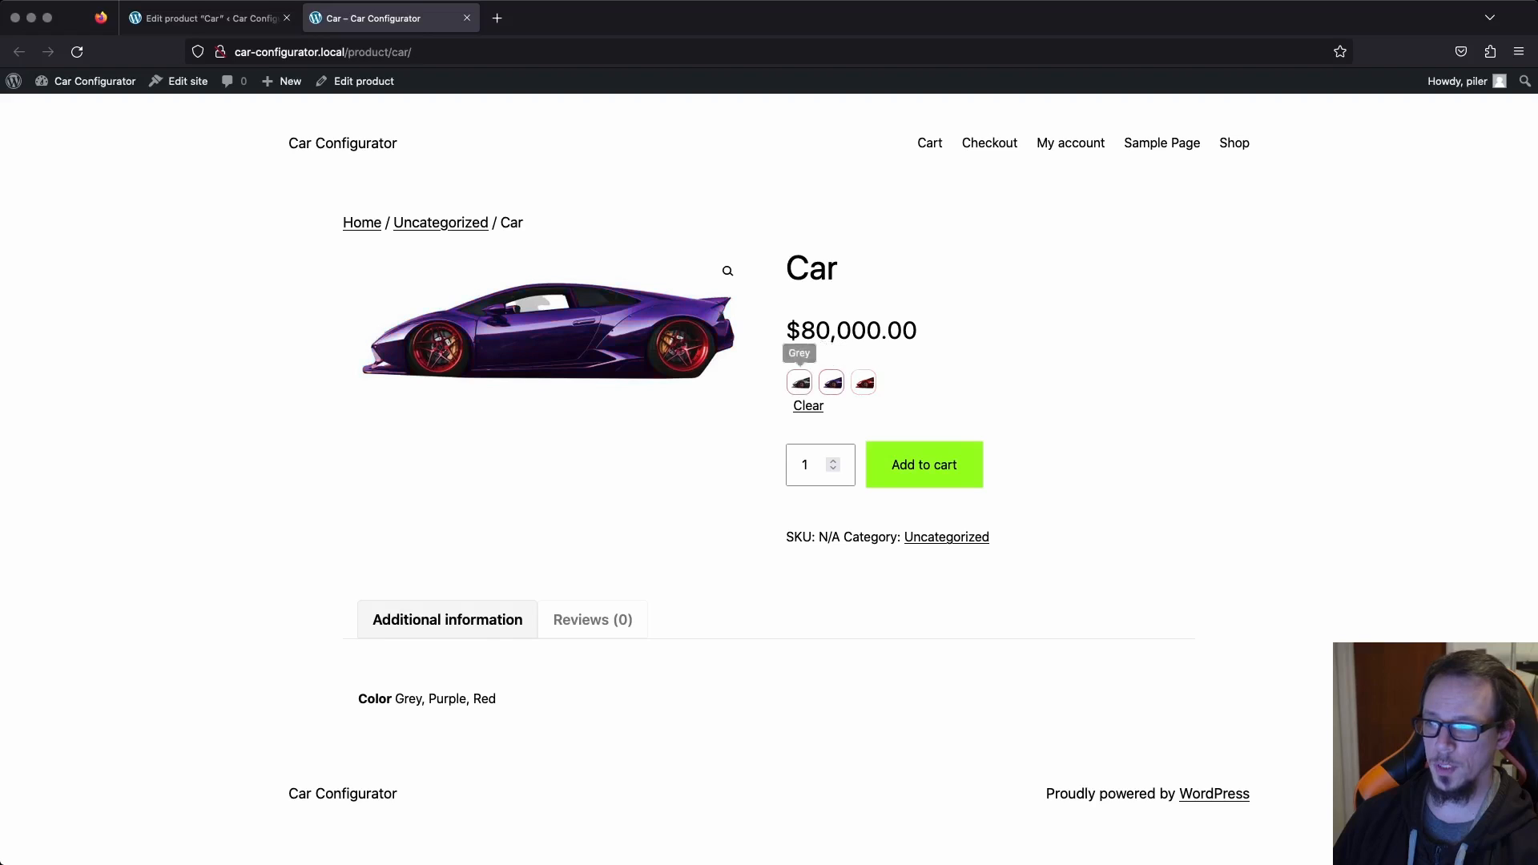
pyautogui.click(799, 382)
# Set the swatch minimum width to 125 px in the variation swatches plugin's global styling.
pyautogui.hotkey('ctrl', 'shift', 'Tab')
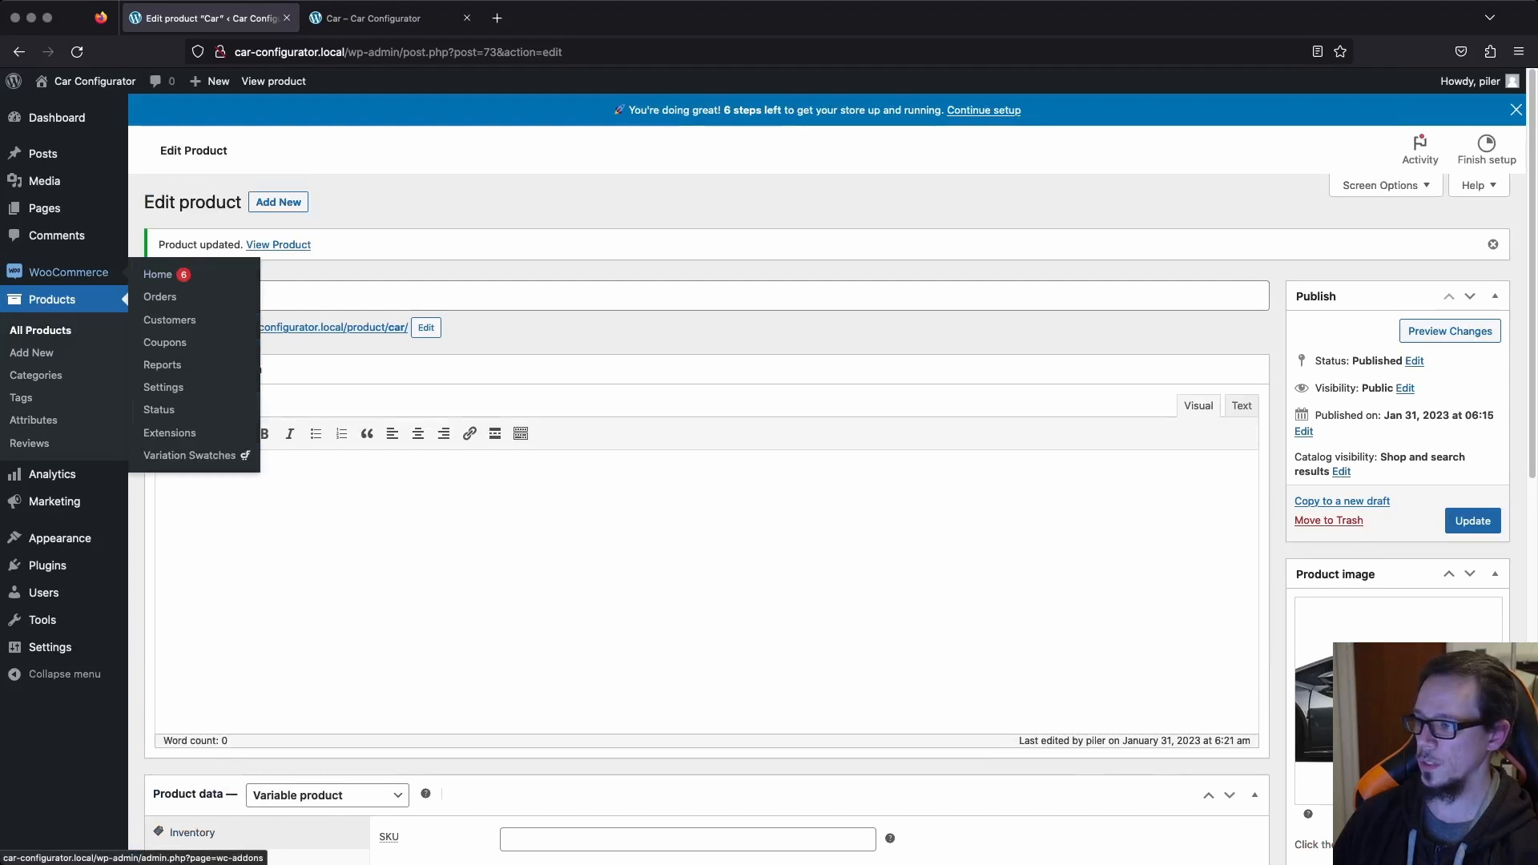
pyautogui.click(189, 455)
pyautogui.click(507, 118)
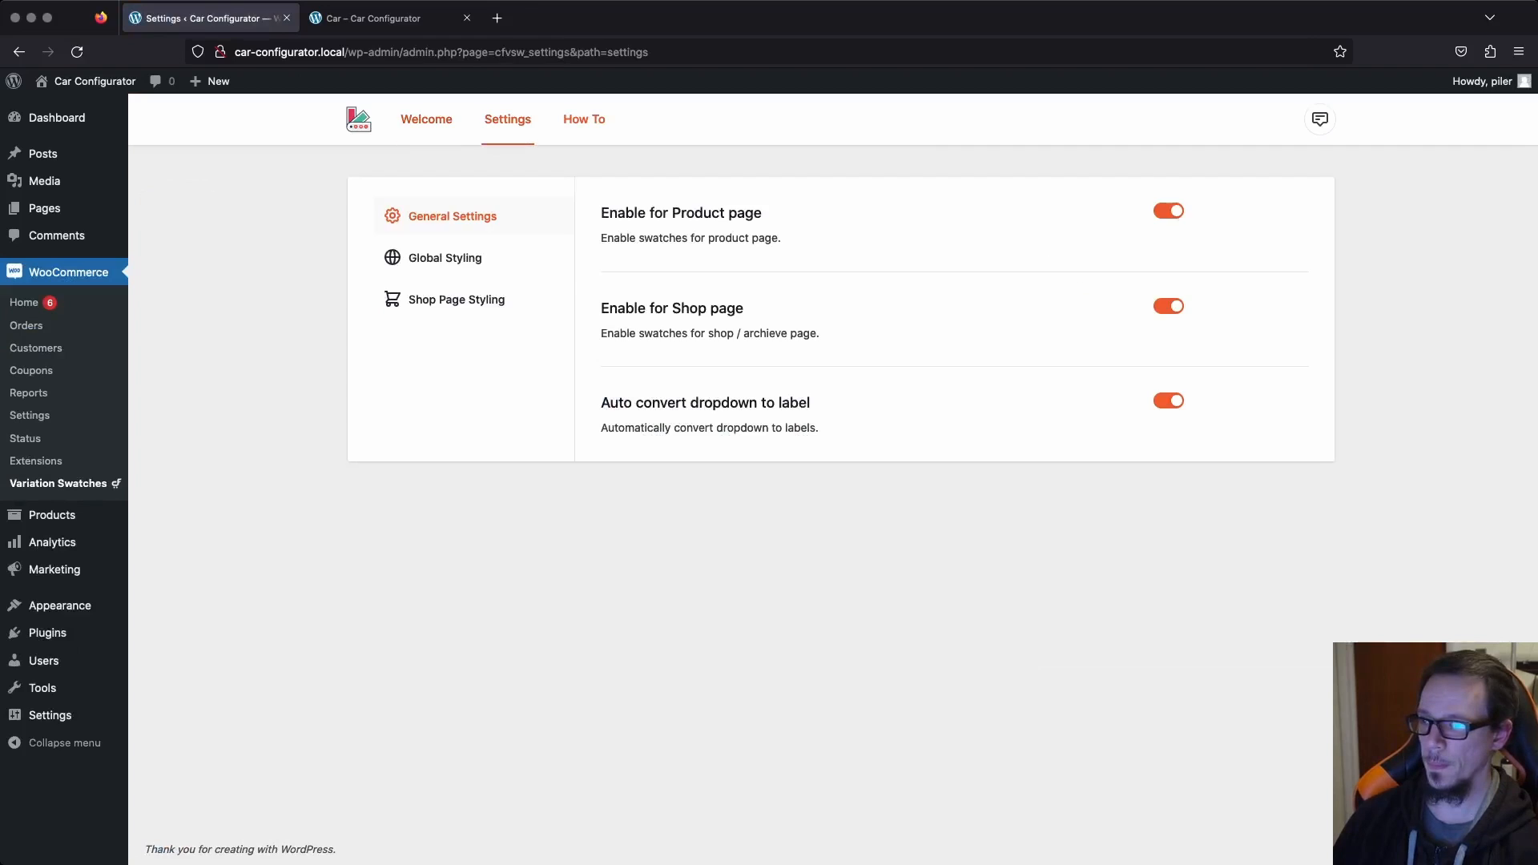
pyautogui.click(444, 257)
pyautogui.doubleClick(1160, 247)
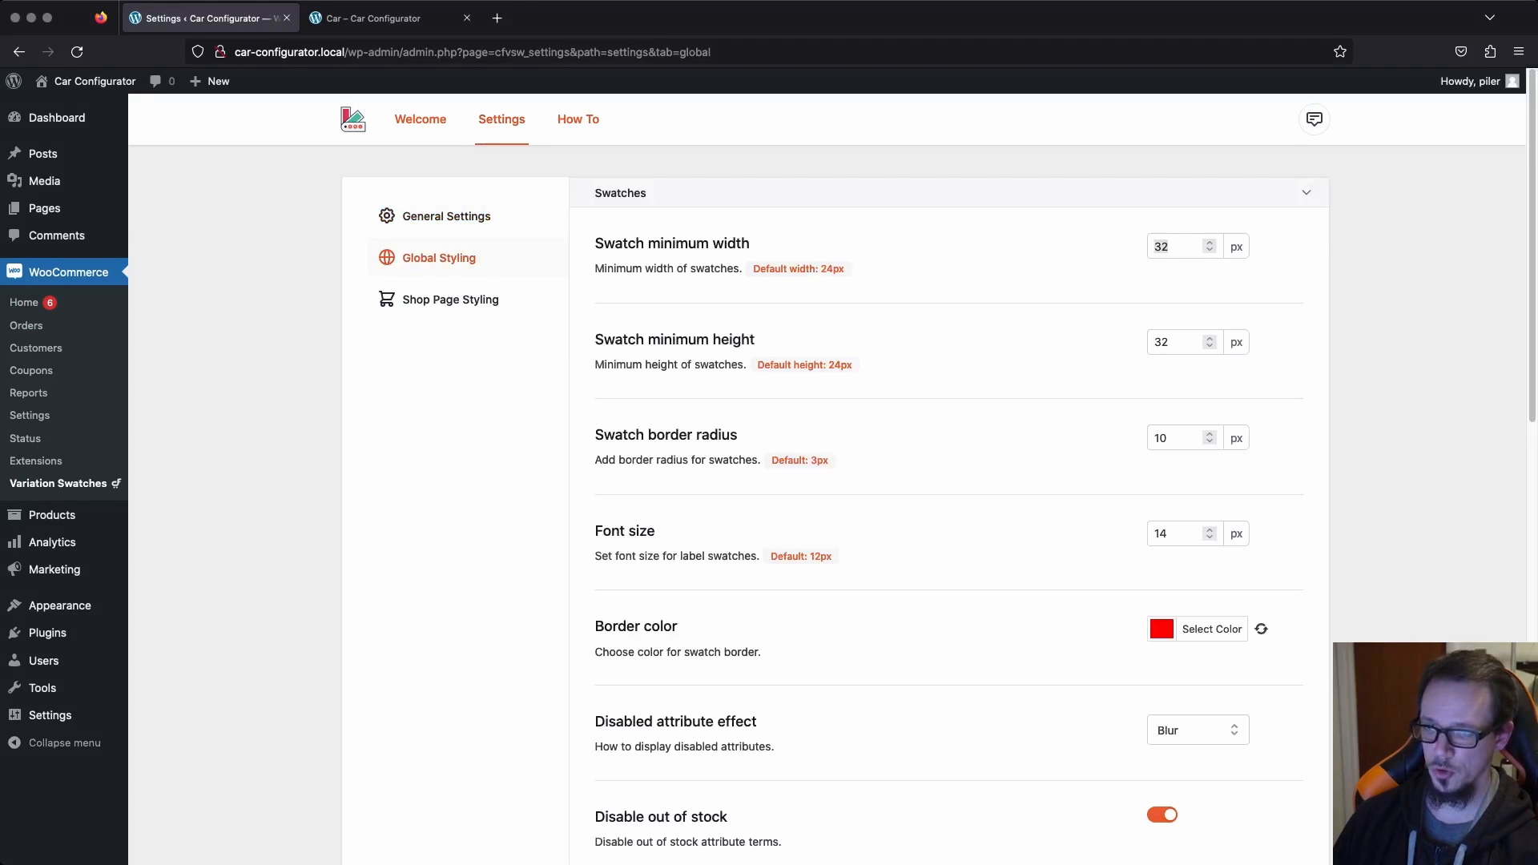
pyautogui.write('125')
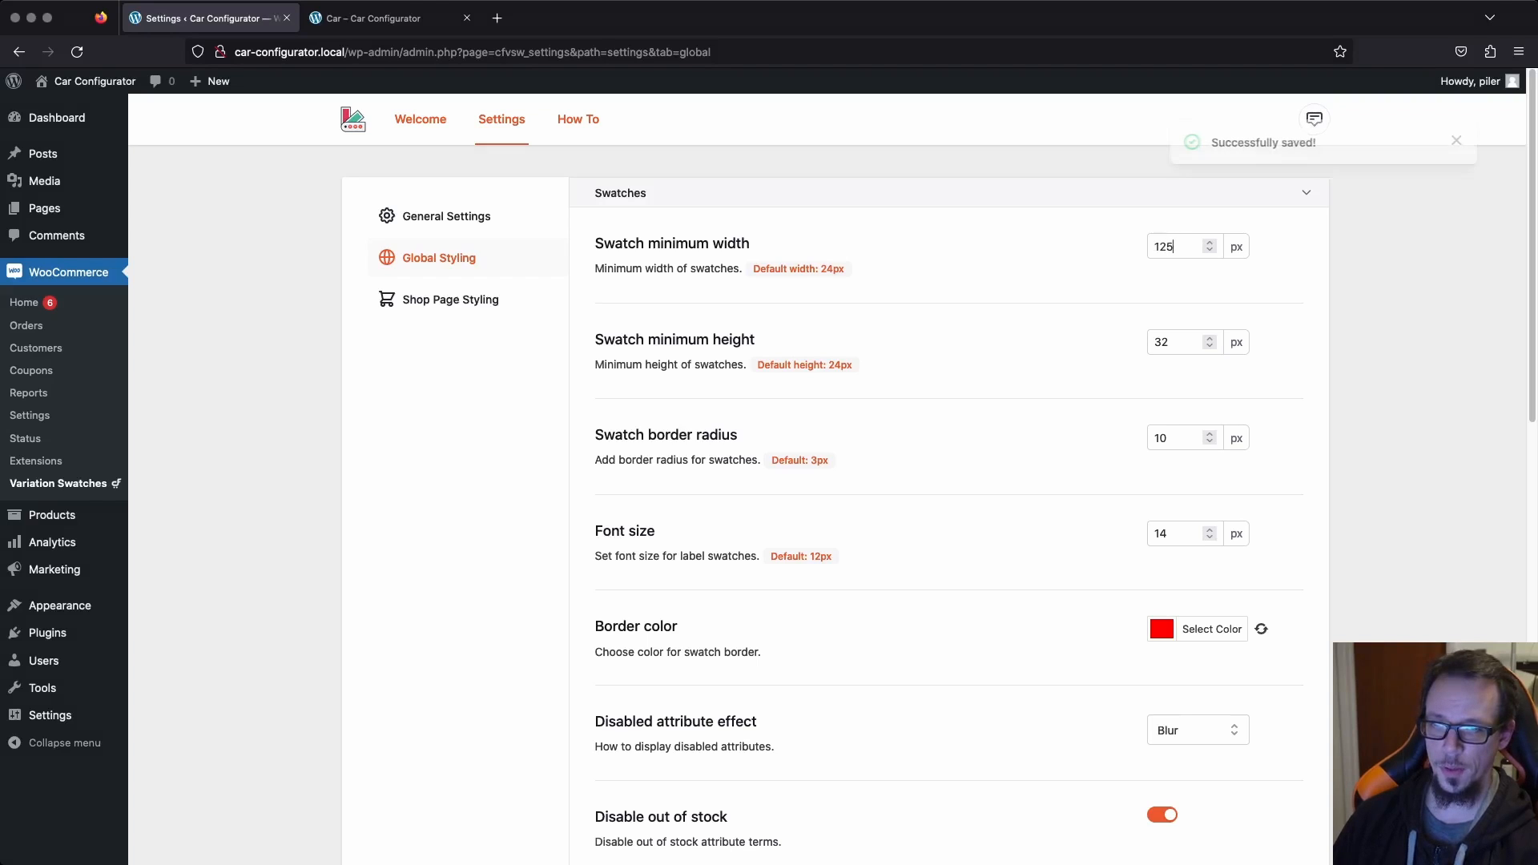
pyautogui.click(1170, 342)
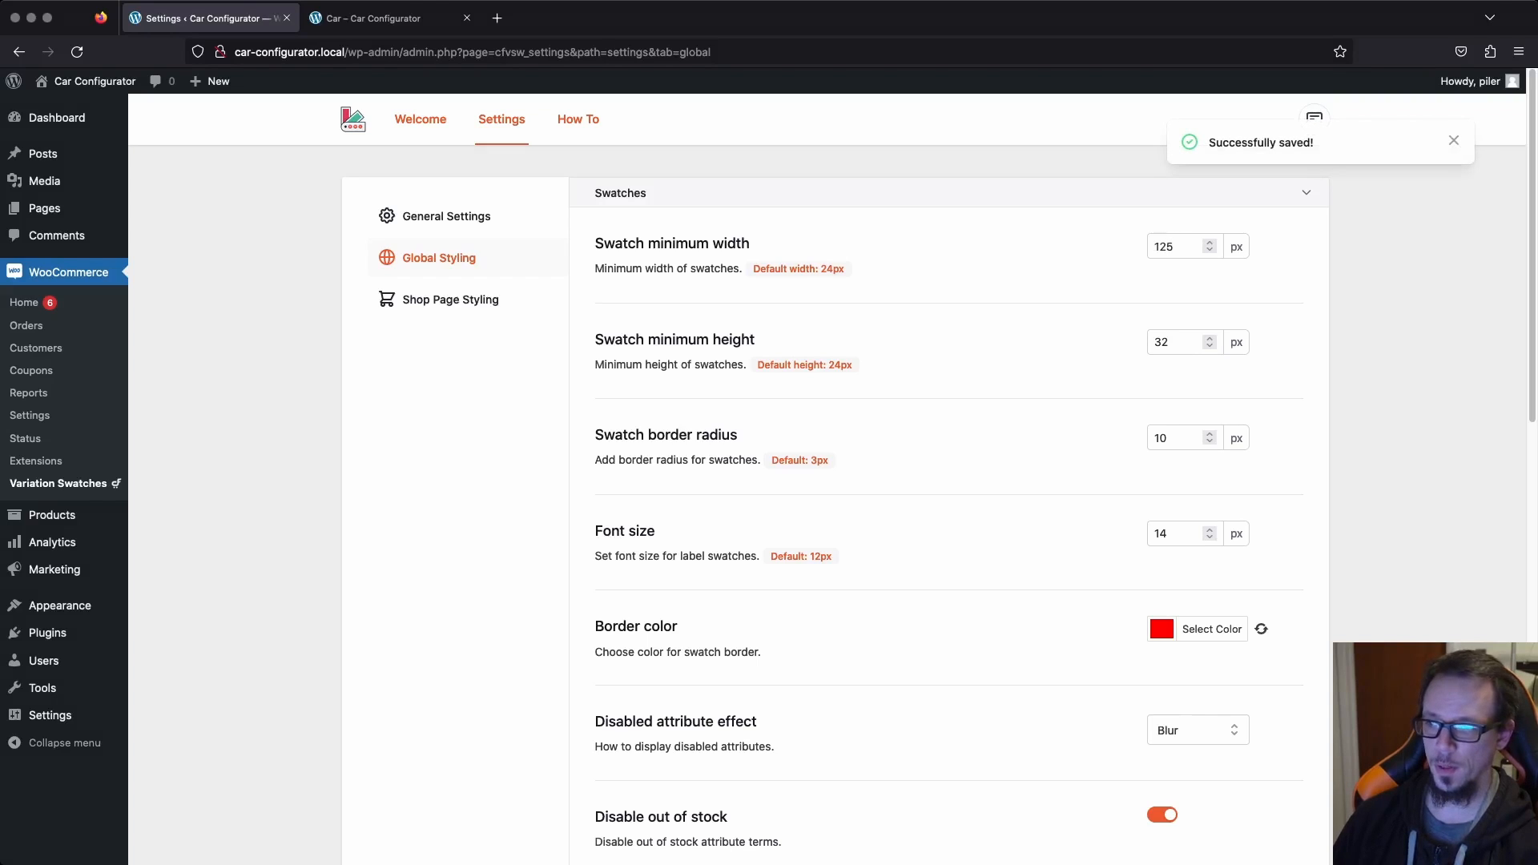
# Check the swatch width on the reloaded Car product page and return to the global styling.
pyautogui.hotkey('ctrl', 'Tab')
pyautogui.press('super+r')
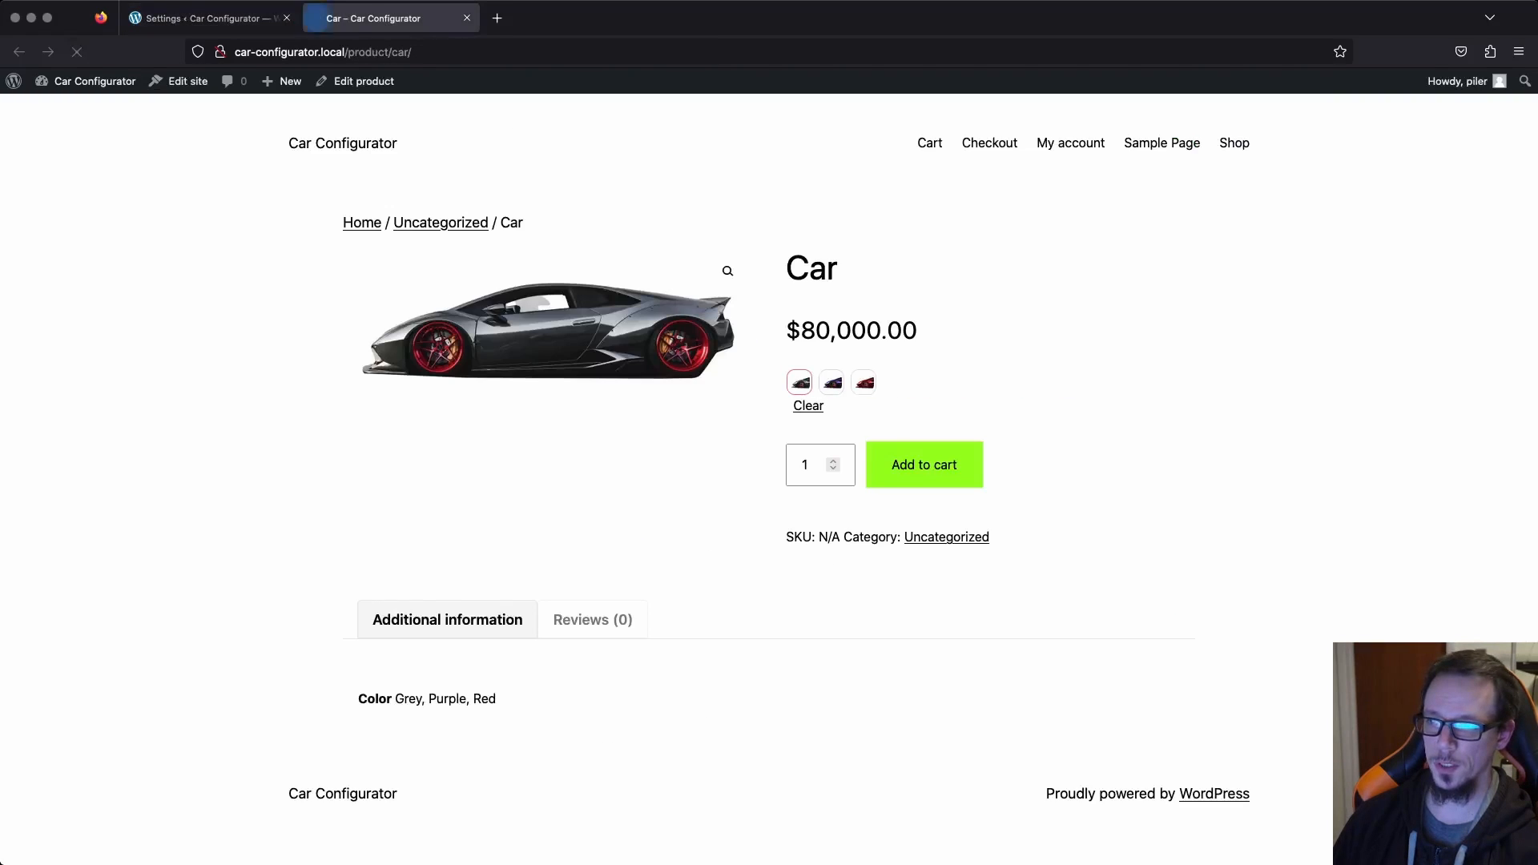
pyautogui.hotkey('ctrl', 'shift', 'Tab')
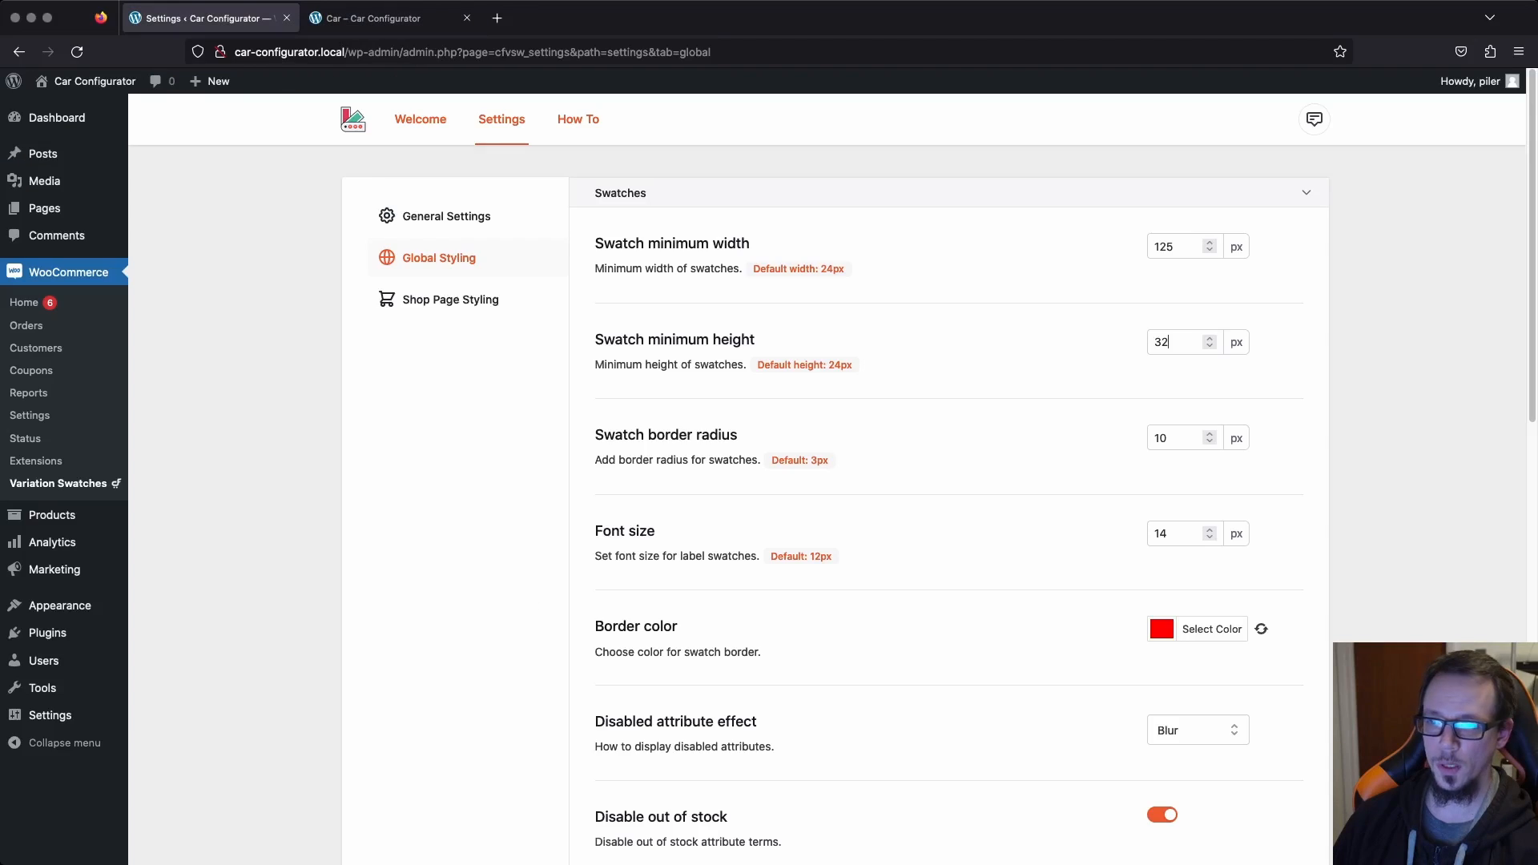
# Set the swatch minimum height to 55 px and reload the Car product page.
pyautogui.press('super+a')
pyautogui.write('55')
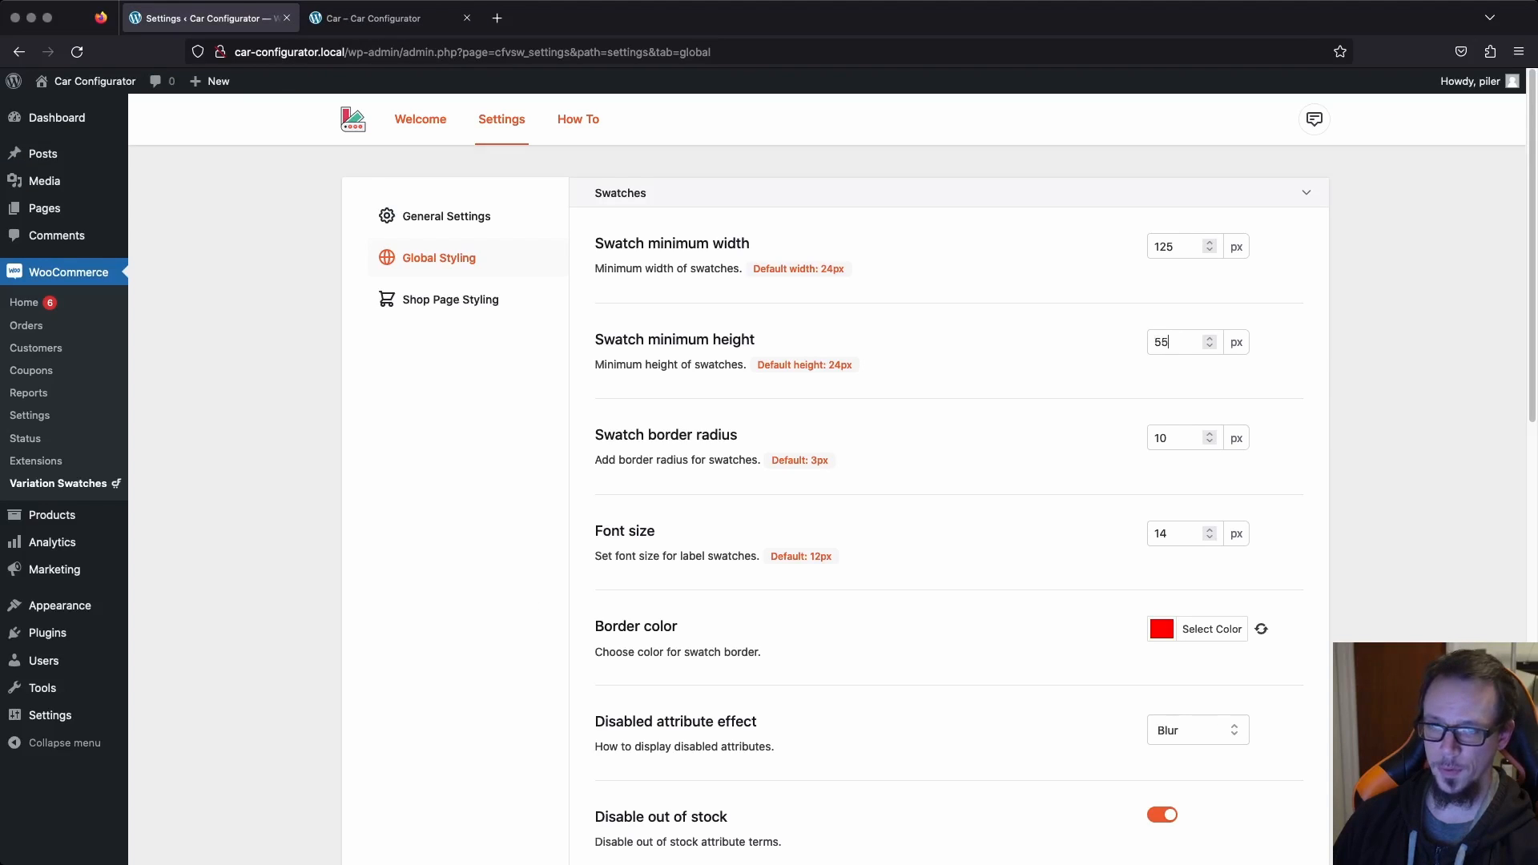
pyautogui.hotkey('ctrl', 'Tab')
pyautogui.press('super+r')
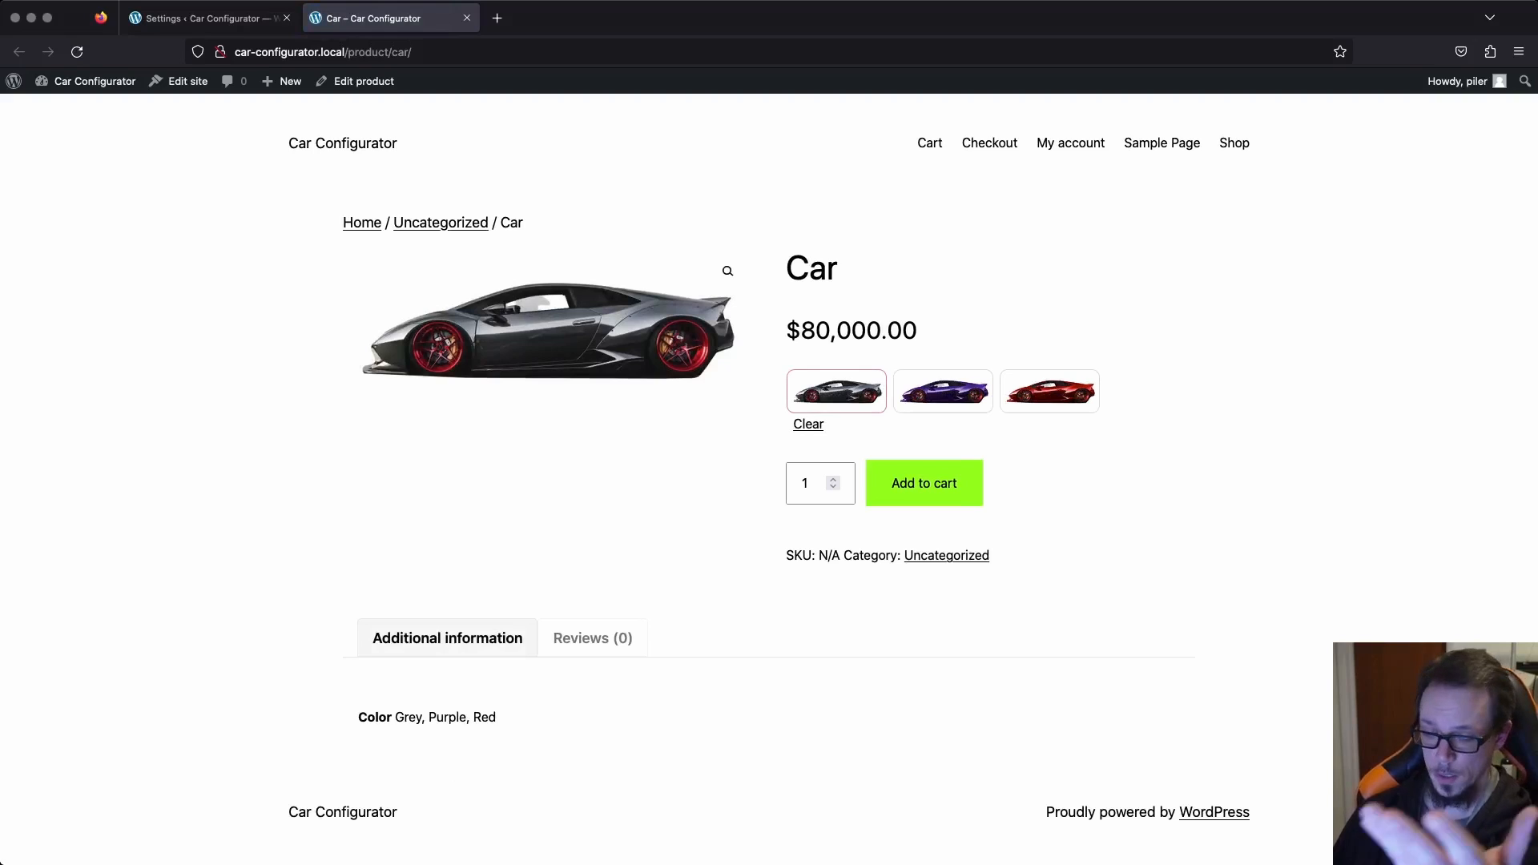
# Test the enlarged image swatches by switching between the Purple, Grey and Red variations, ending on Red.
pyautogui.click(942, 391)
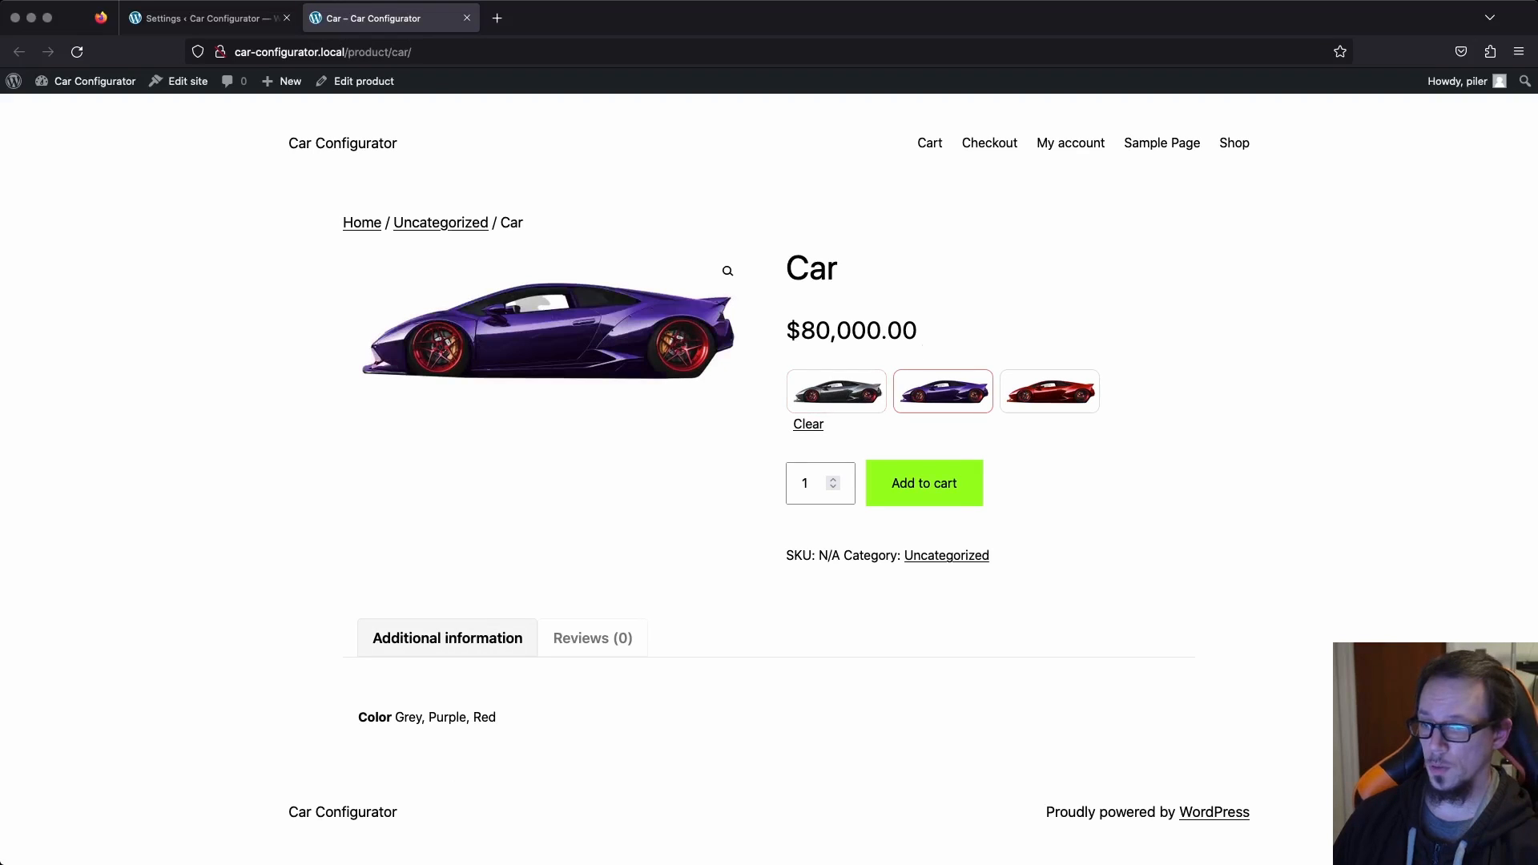
pyautogui.click(837, 391)
pyautogui.click(943, 391)
pyautogui.click(1049, 391)
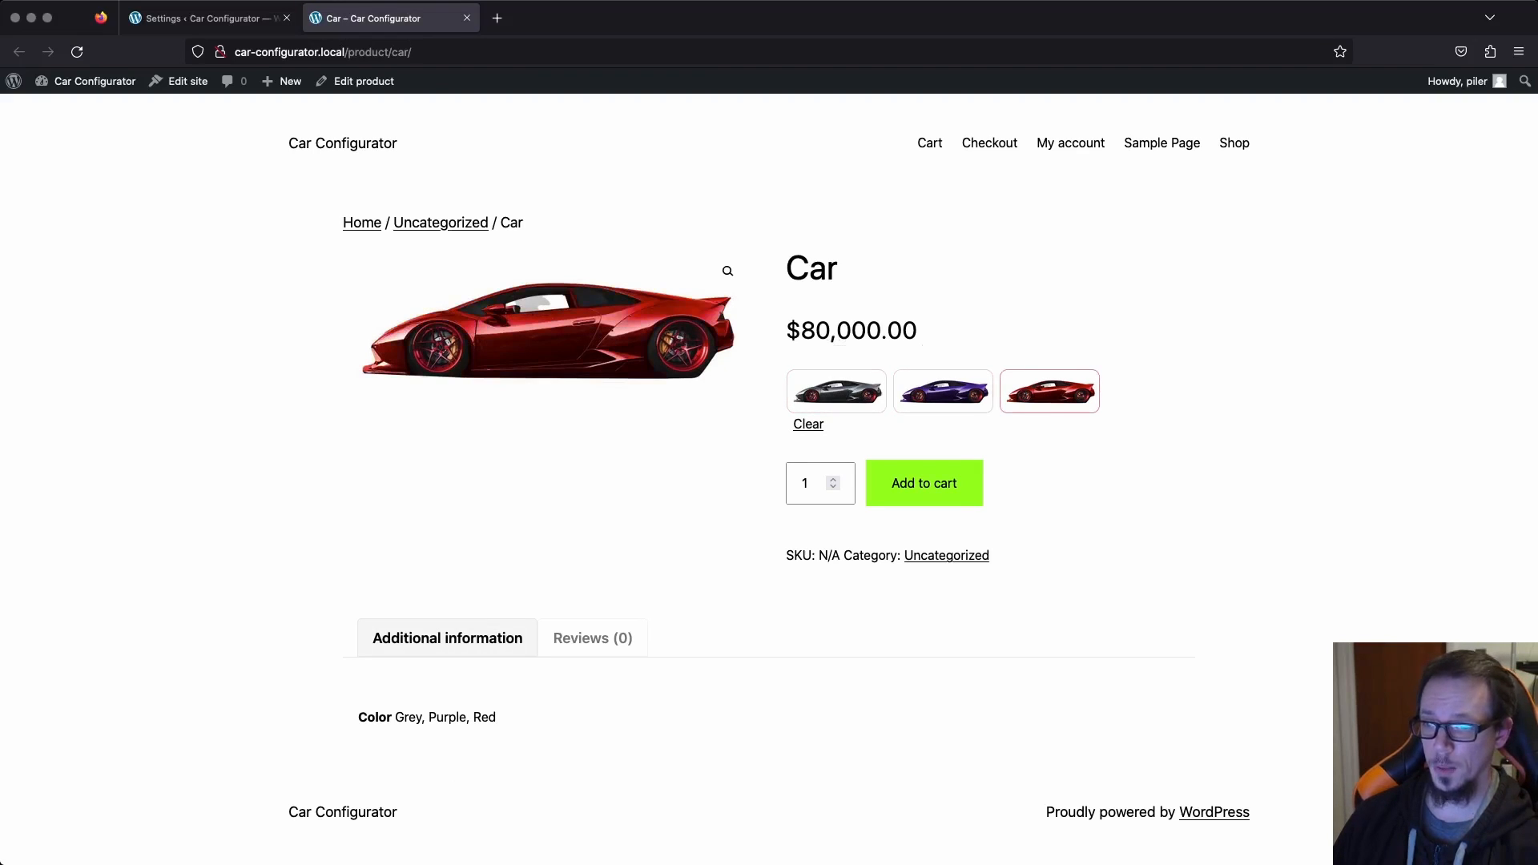